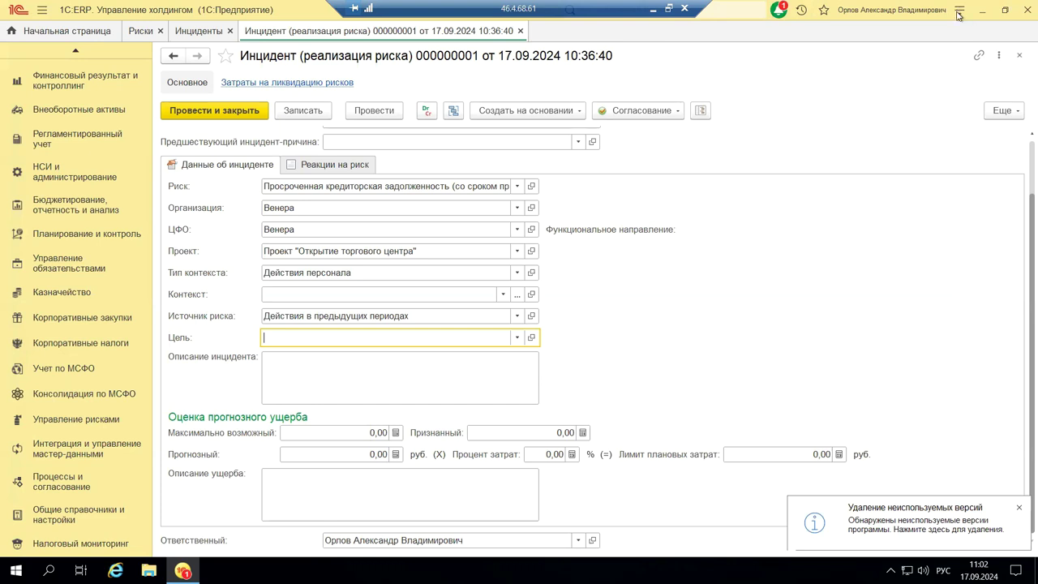
Check the platform and configuration versions in the program information window, closing it when done
{"action": "left_click", "coordinate": [958, 15]}
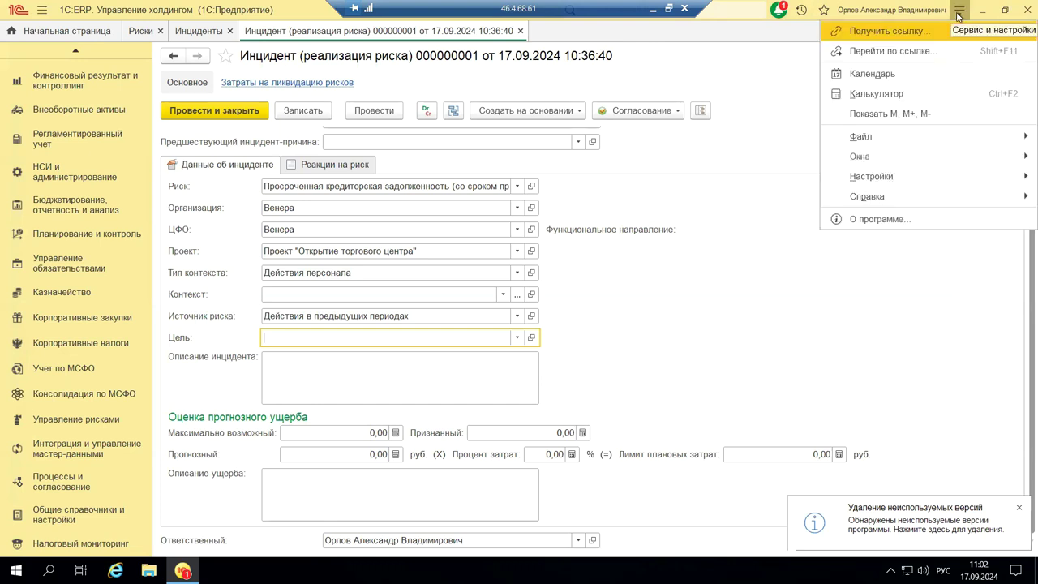
{"action": "left_click", "coordinate": [861, 225]}
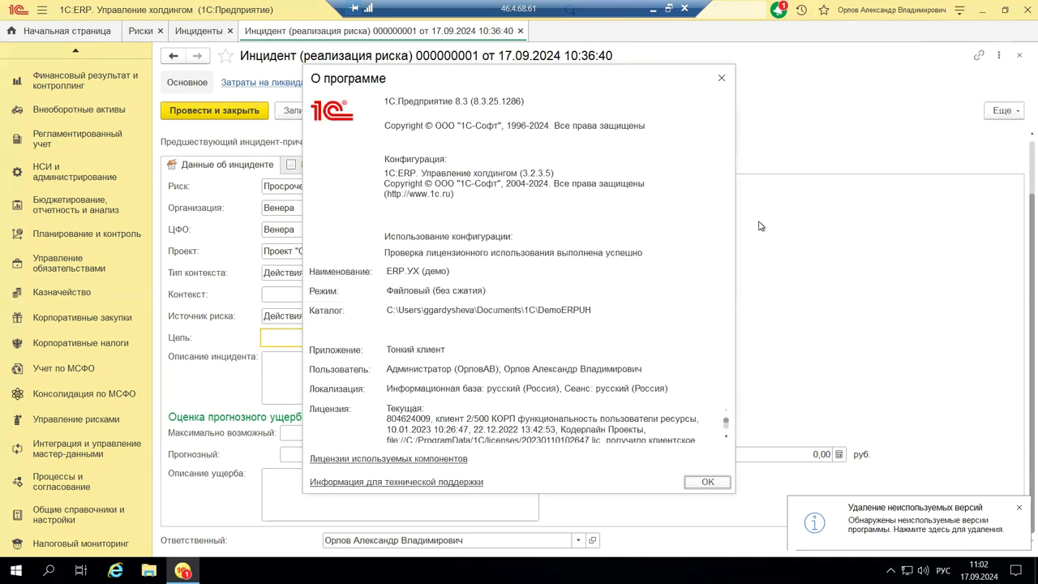
{"action": "triple_click", "coordinate": [413, 101]}
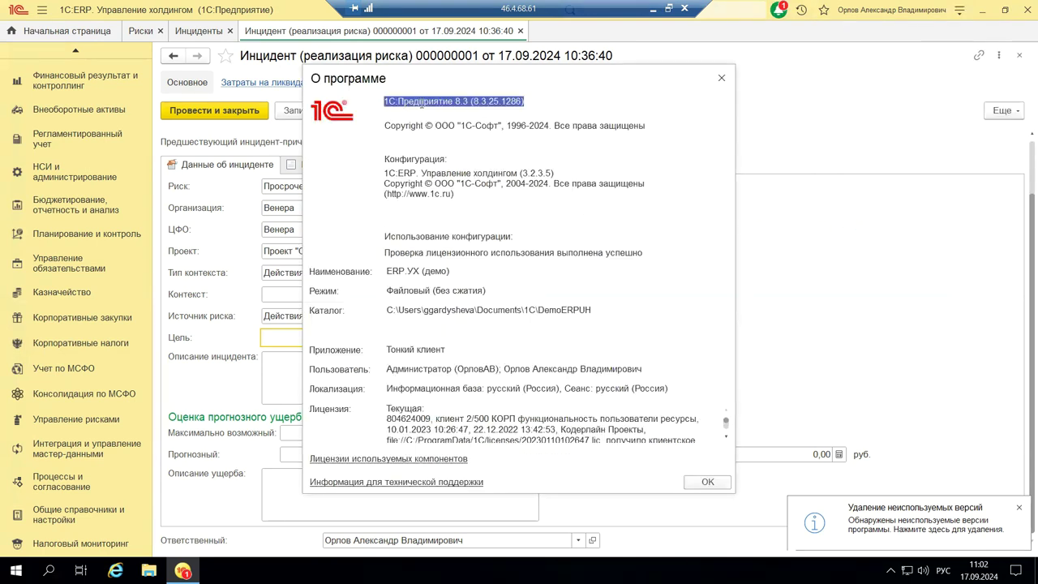
{"action": "left_click", "coordinate": [421, 103]}
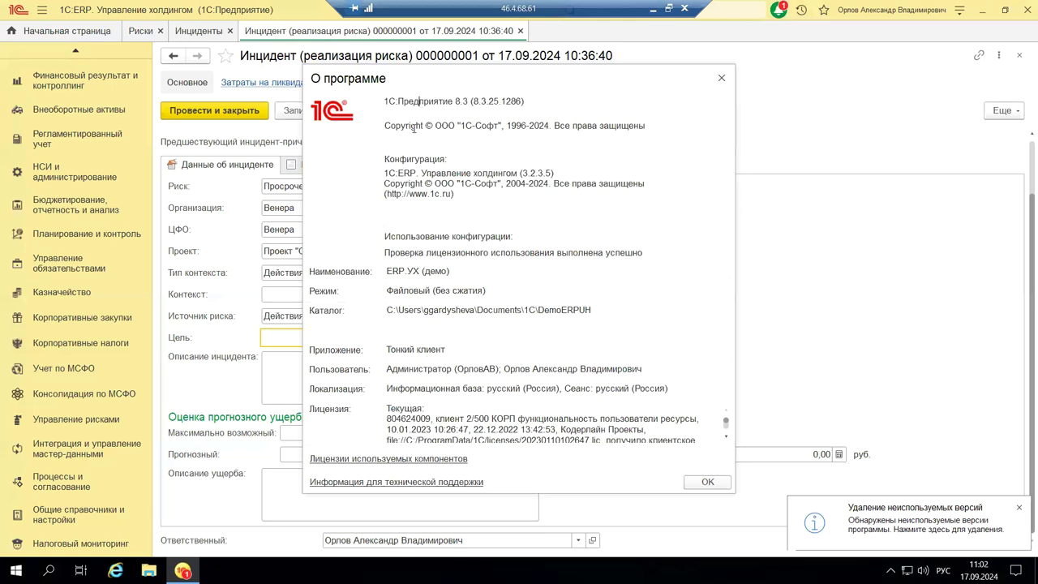
{"action": "right_click", "coordinate": [413, 178]}
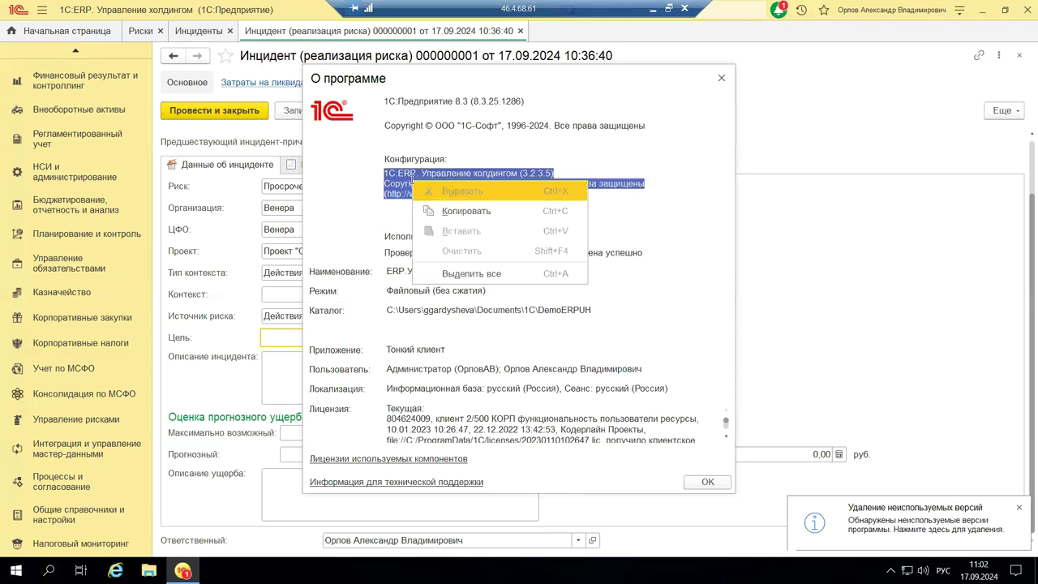
{"action": "left_click", "coordinate": [396, 218]}
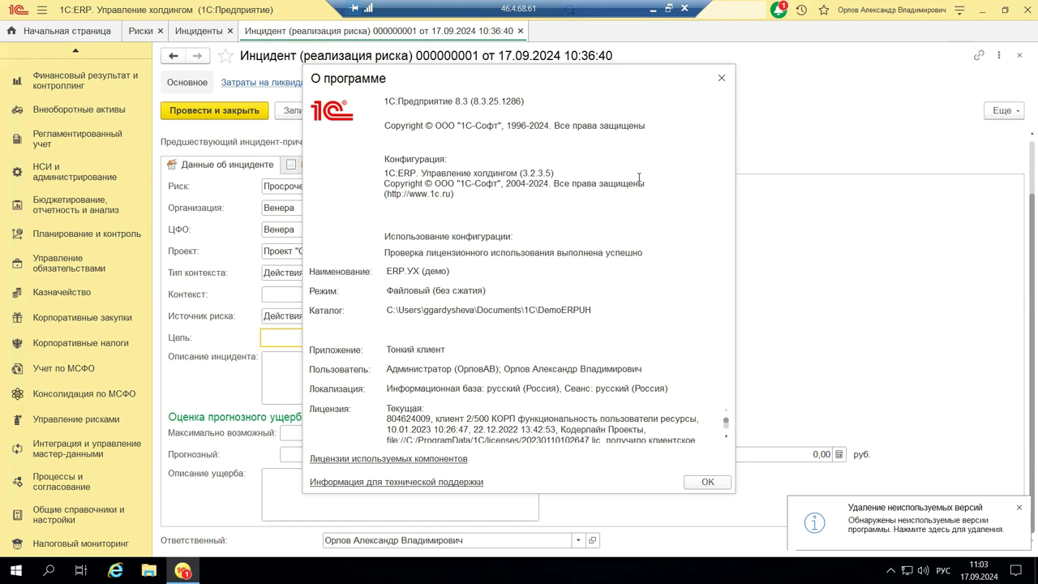
{"action": "triple_click", "coordinate": [666, 168]}
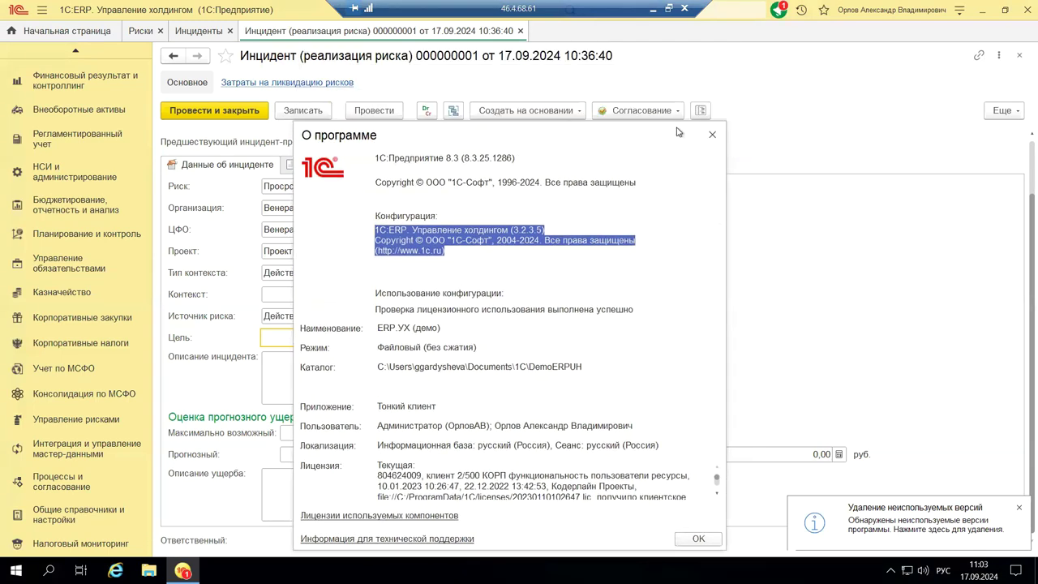
{"action": "left_click", "coordinate": [714, 136]}
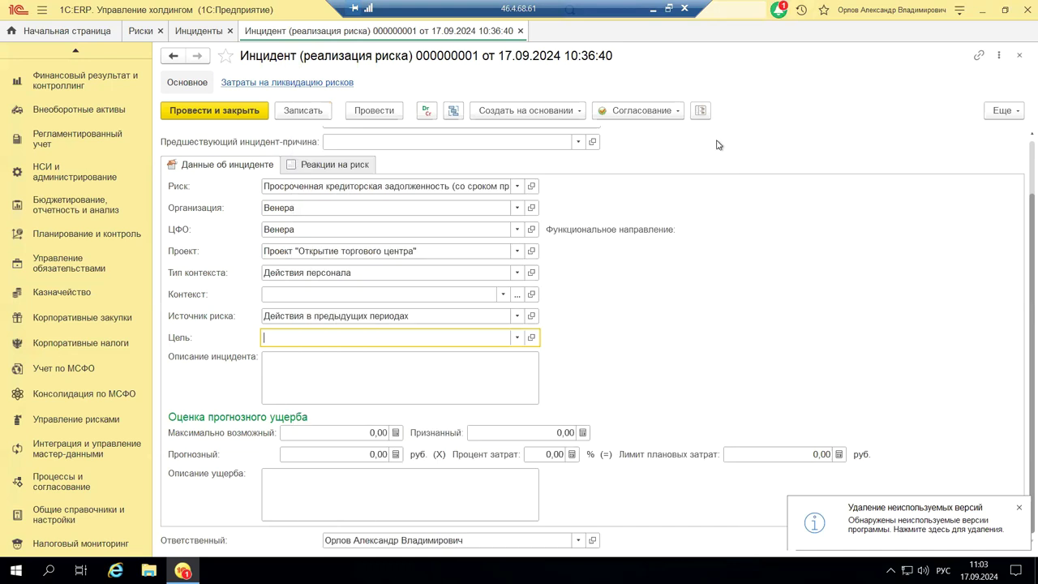
Try enabling "Режим технического специалиста" in the program parameters, closing them without applying the change
{"action": "left_click", "coordinate": [958, 11]}
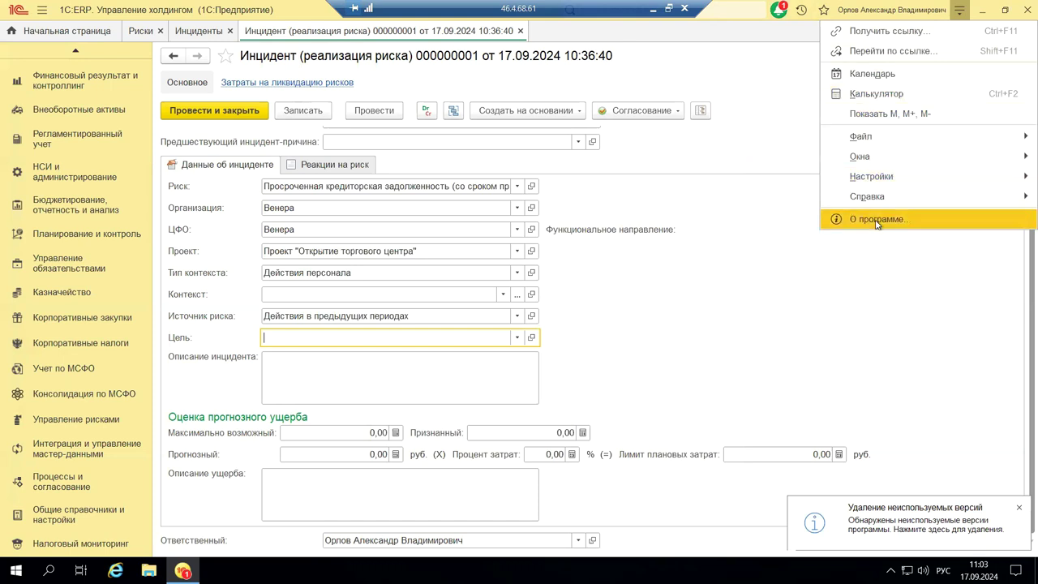
{"action": "mouse_move", "coordinate": [878, 204]}
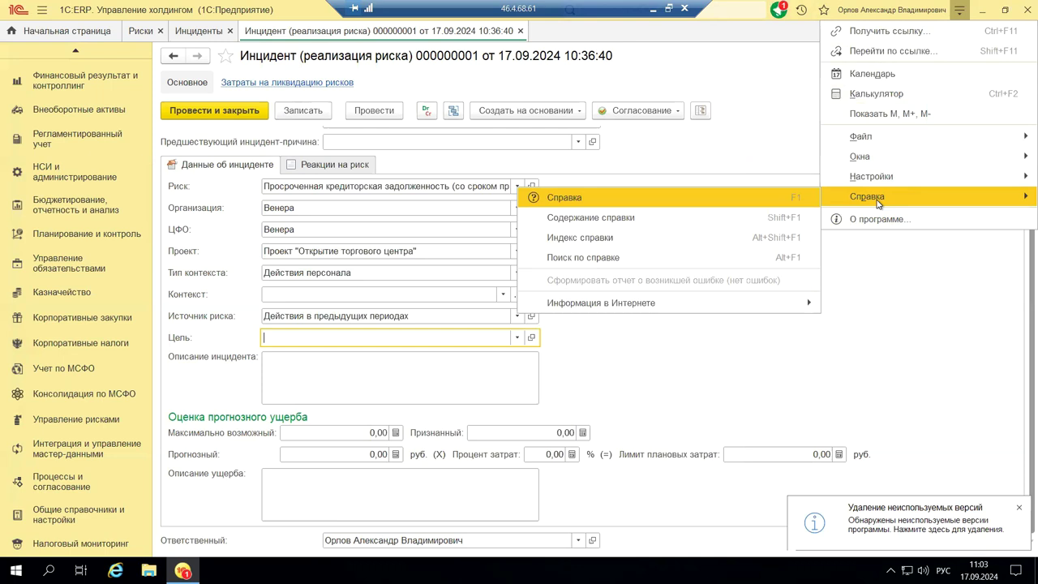
{"action": "mouse_move", "coordinate": [878, 180]}
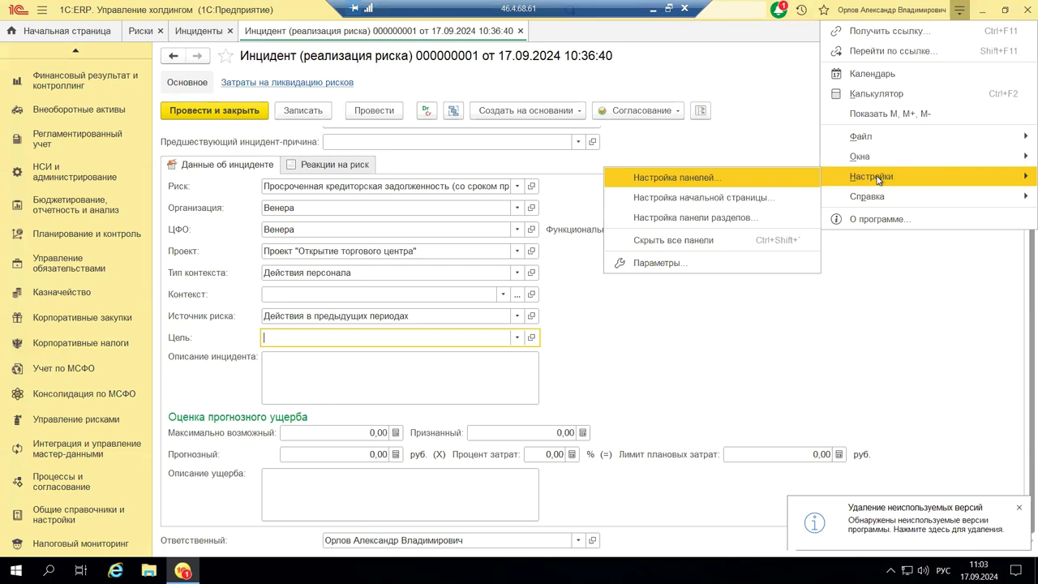
{"action": "left_click", "coordinate": [628, 266]}
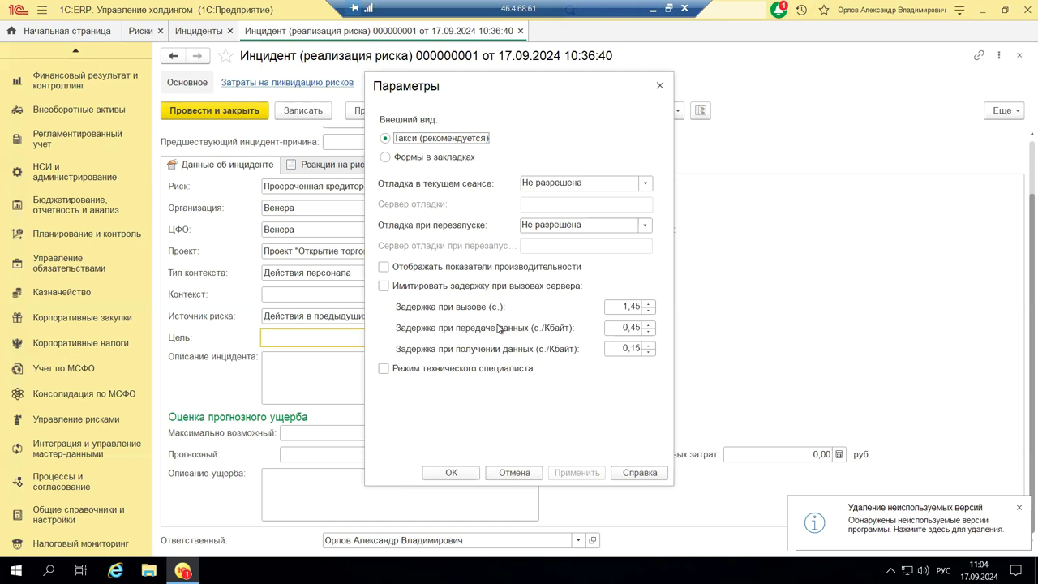
{"action": "left_click", "coordinate": [385, 369]}
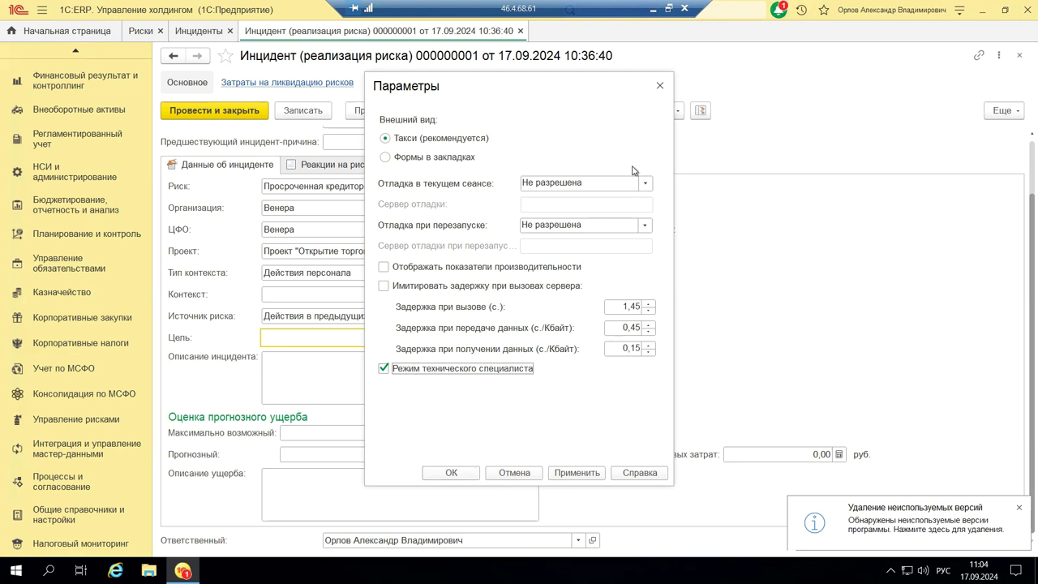
{"action": "left_click", "coordinate": [662, 87]}
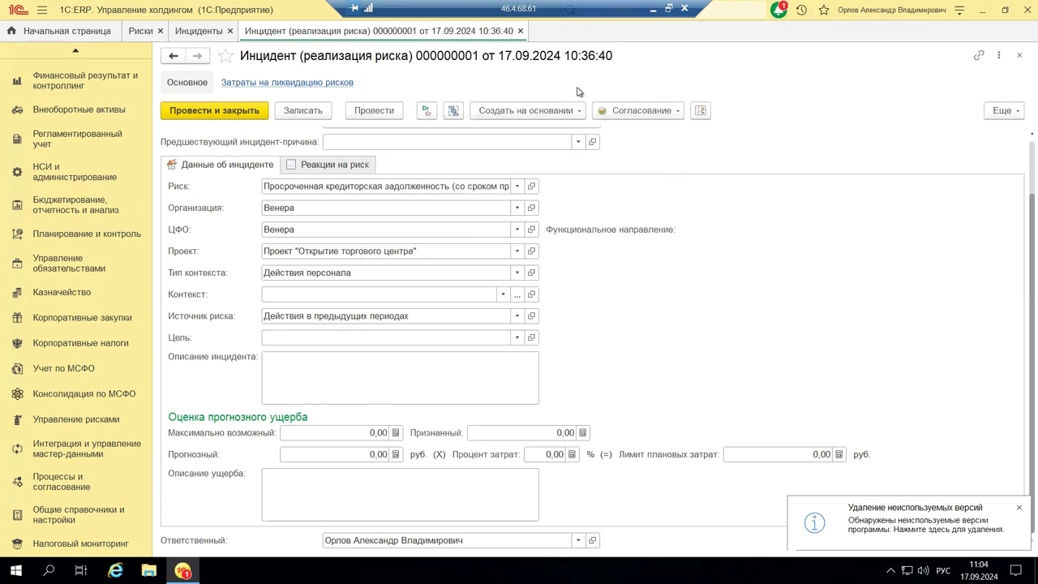
Switch to the PowerPoint presentation on risk management and go through its slides
{"action": "left_click", "coordinate": [651, 8]}
{"action": "scroll", "coordinate": [46, 353], "scroll_direction": "down", "scroll_amount": 2}
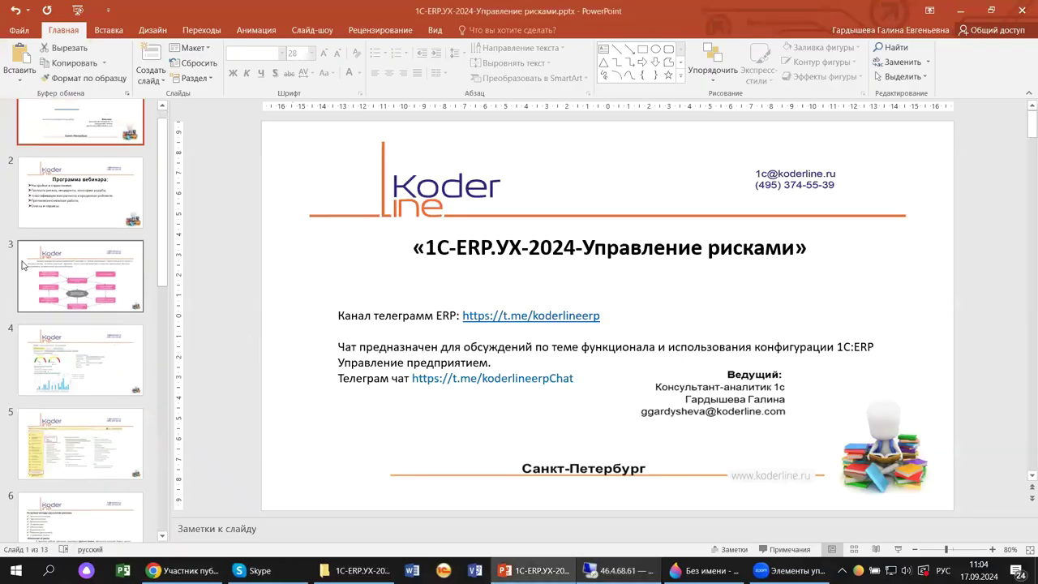
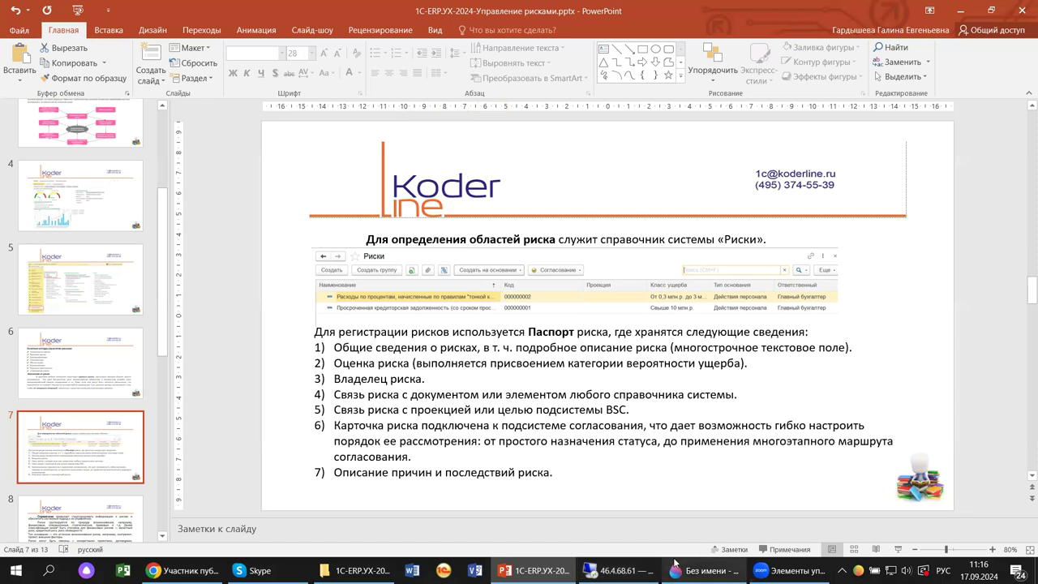
Switch back to the remote 1C:ERP session and start a new risk in the "Риски" catalog, reviewing its available statuses
{"action": "left_click", "coordinate": [616, 571]}
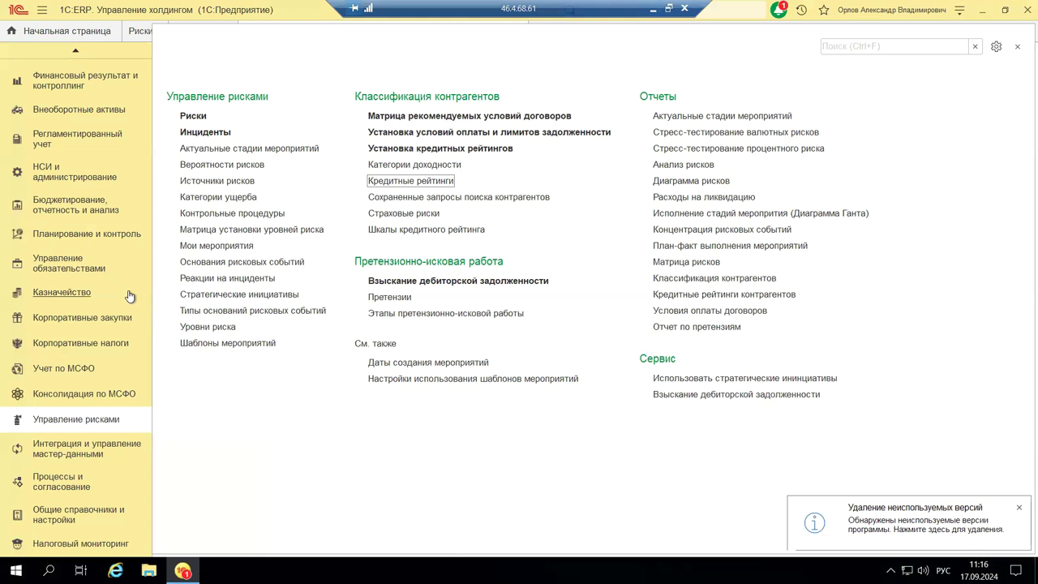
{"action": "left_click", "coordinate": [197, 117]}
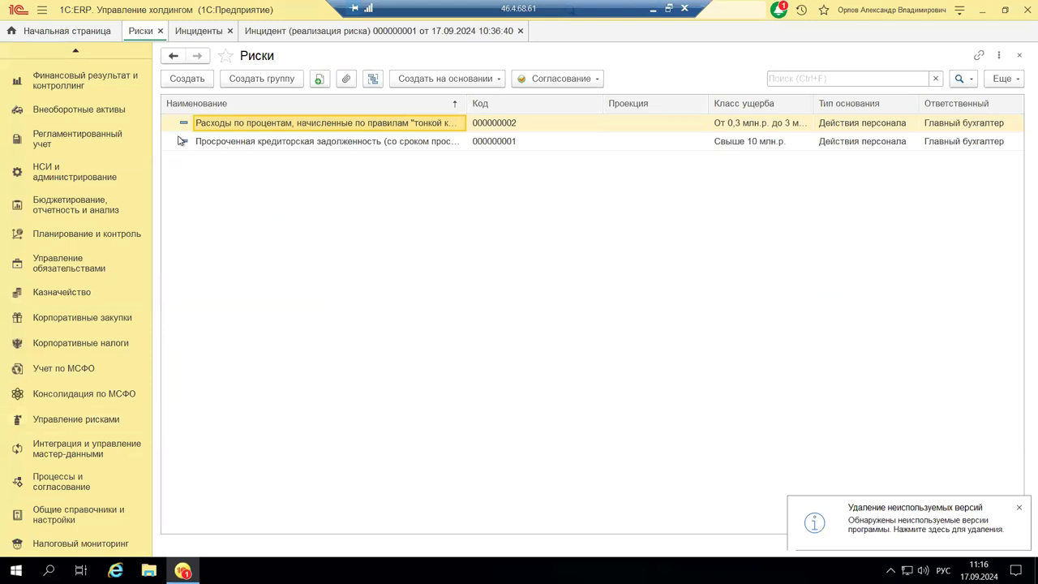
{"action": "left_click", "coordinate": [205, 86]}
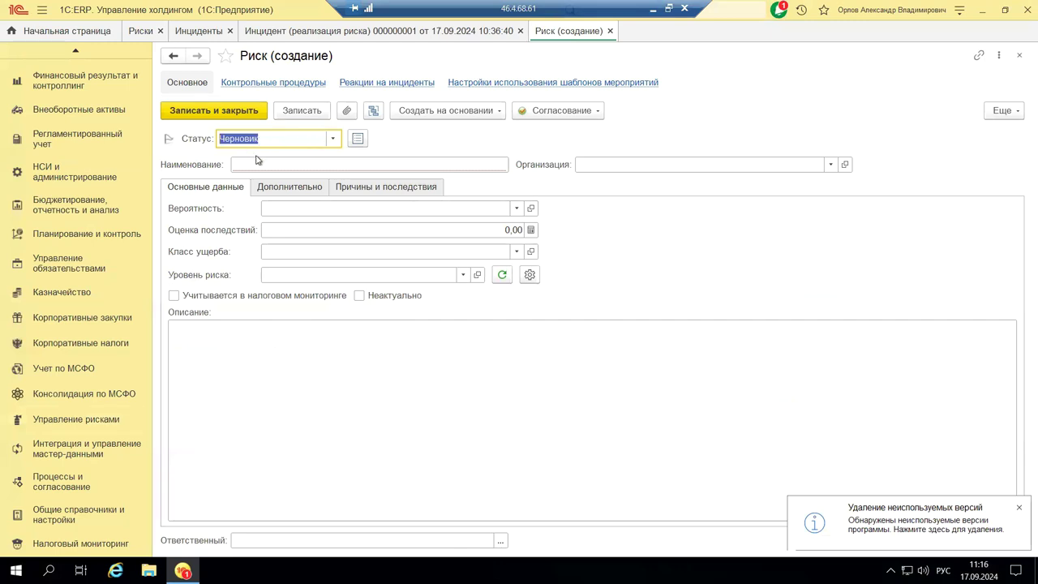
{"action": "left_click", "coordinate": [334, 138]}
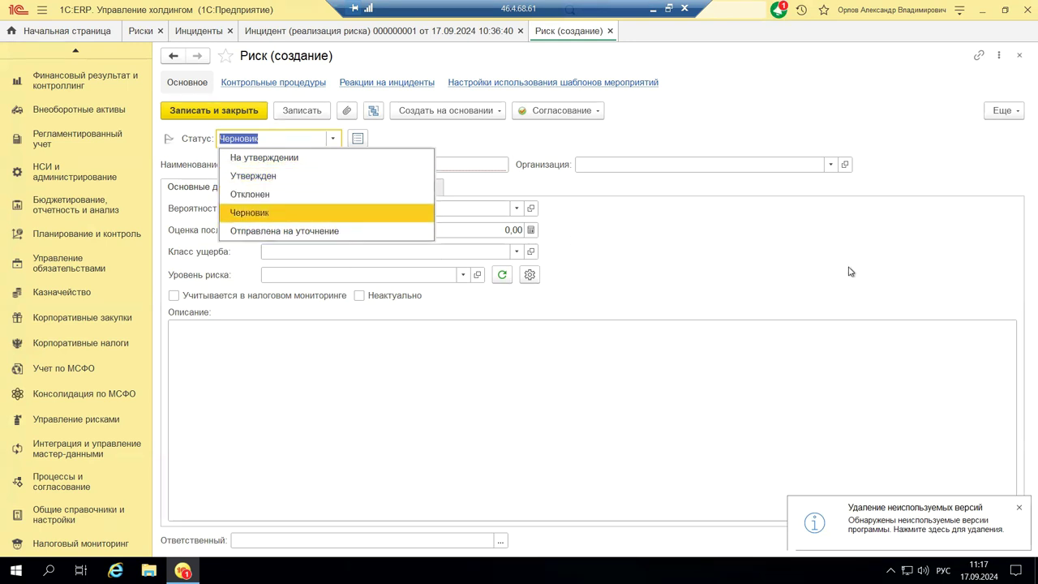
{"action": "left_click", "coordinate": [663, 239]}
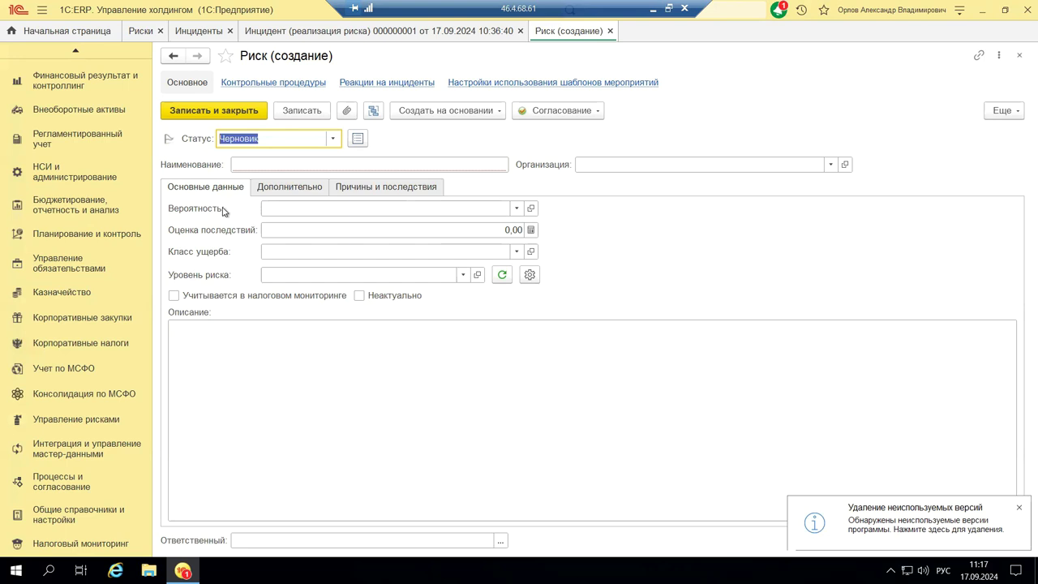
Examine the list of risk probabilities and the form for a new probability, including the hint on the scale level
{"action": "left_click", "coordinate": [517, 209]}
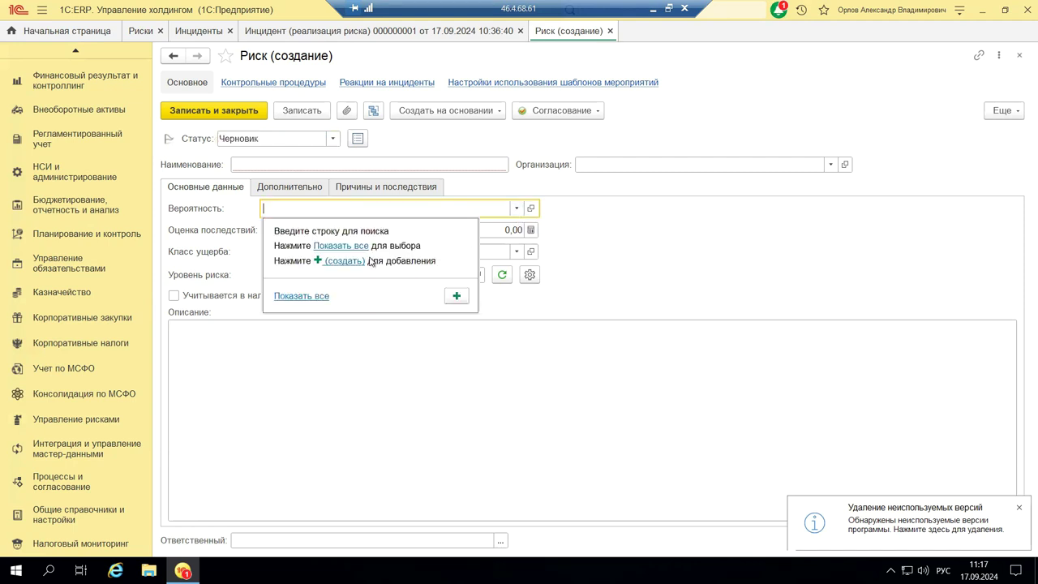
{"action": "left_click", "coordinate": [343, 247]}
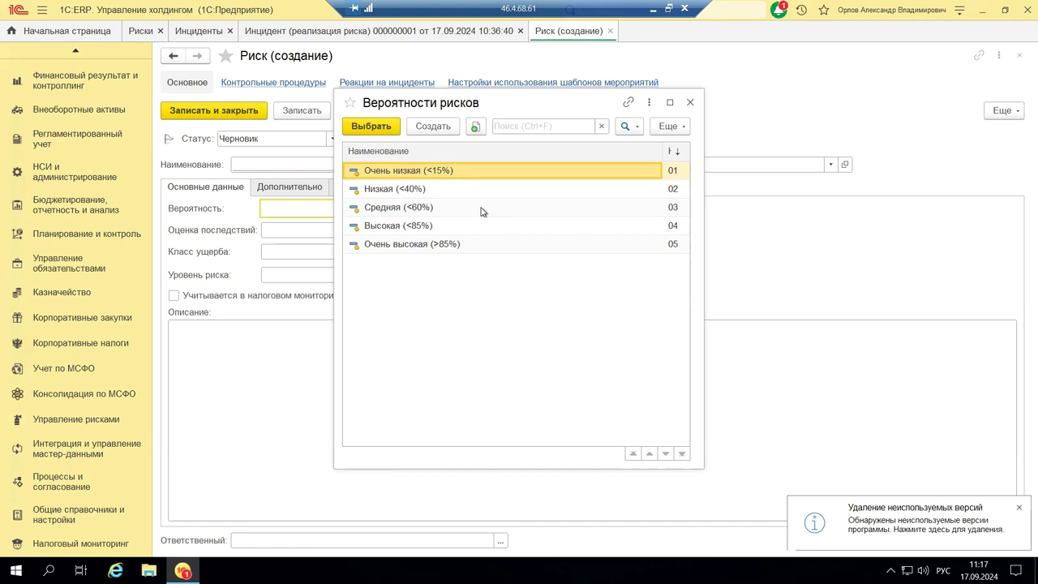
{"action": "left_click", "coordinate": [448, 130]}
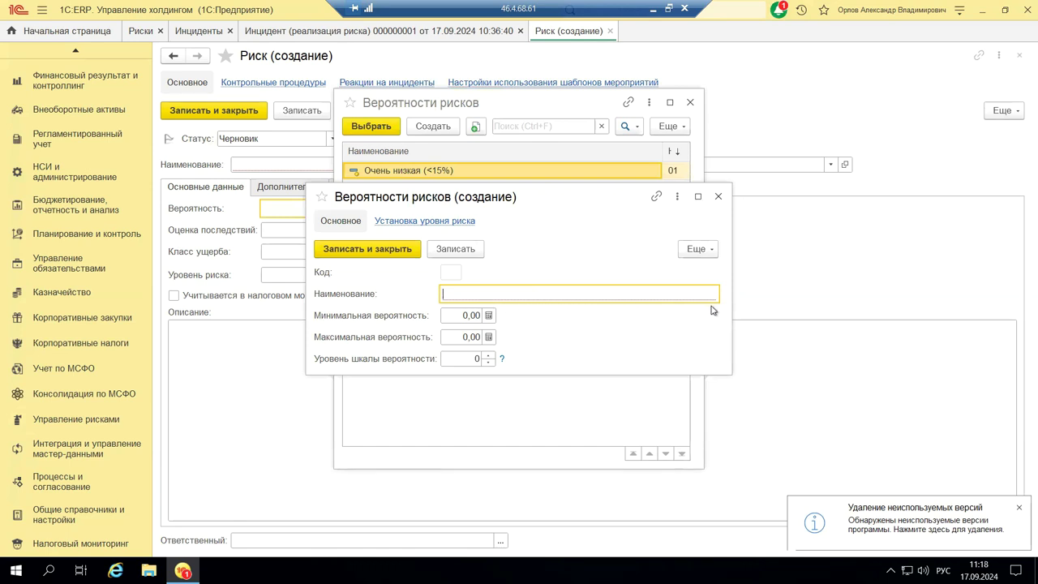
{"action": "left_click", "coordinate": [503, 360]}
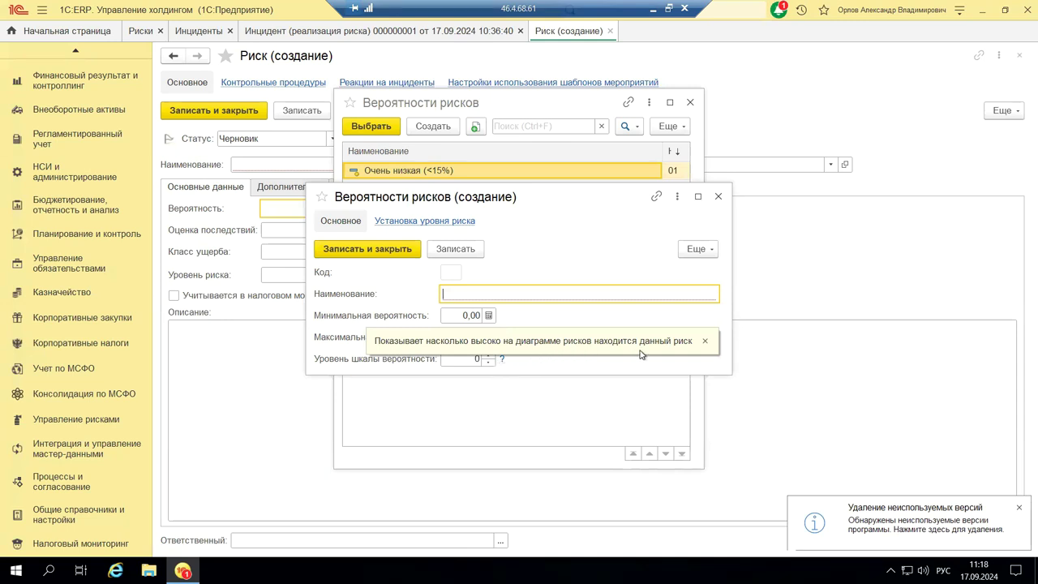
{"action": "left_click", "coordinate": [703, 342]}
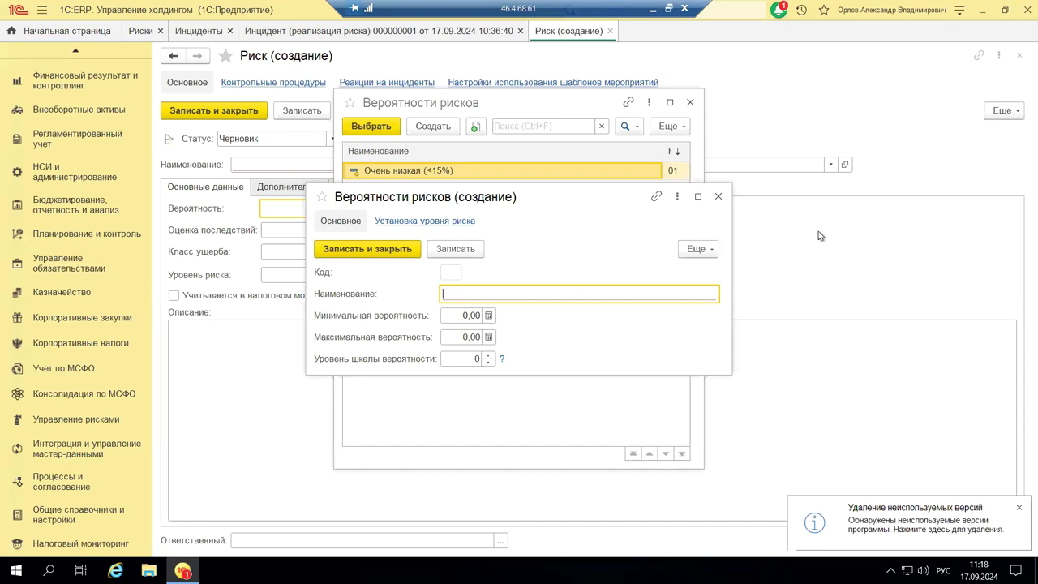
{"action": "left_click", "coordinate": [717, 198]}
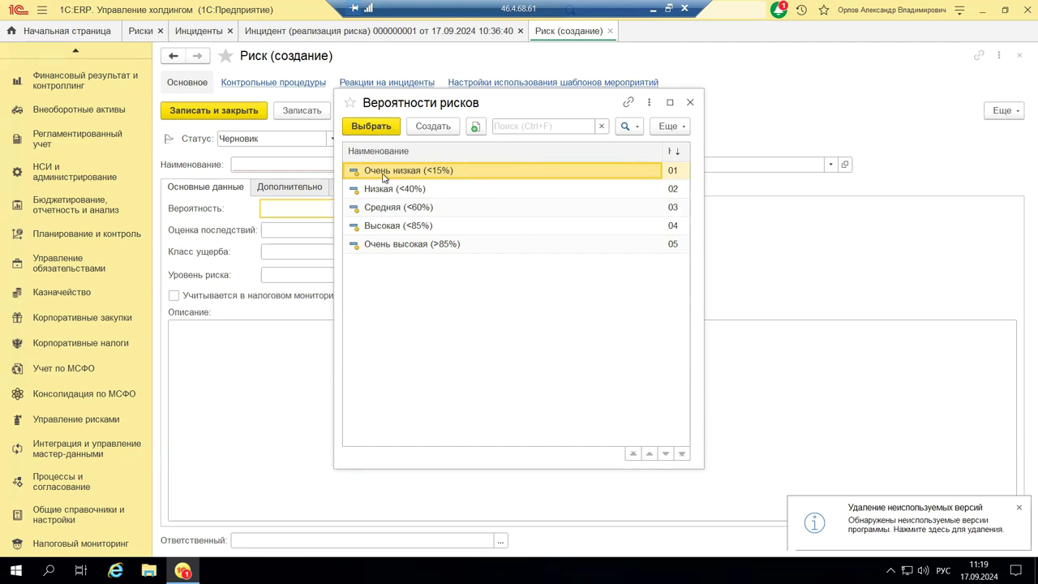
Set the new risk's probability to "Очень низкая (<15%)" and its consequence assessment to 2
{"action": "left_click", "coordinate": [384, 125]}
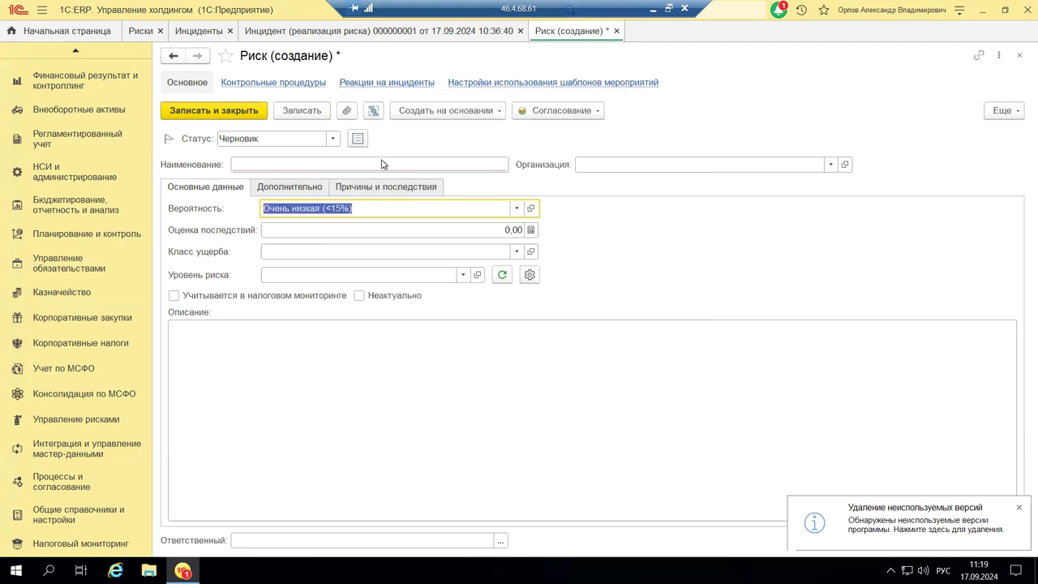
{"action": "left_click", "coordinate": [512, 231]}
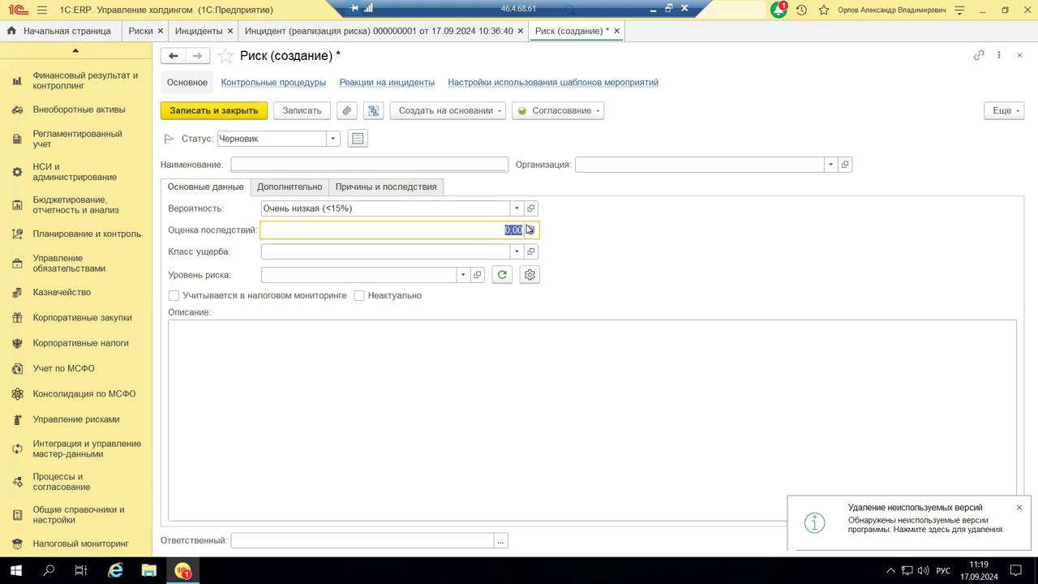
{"action": "type", "text": "2"}
Set the new risk's damage class to "До 0,3 млн.р." from the damage categories
{"action": "left_click", "coordinate": [516, 251]}
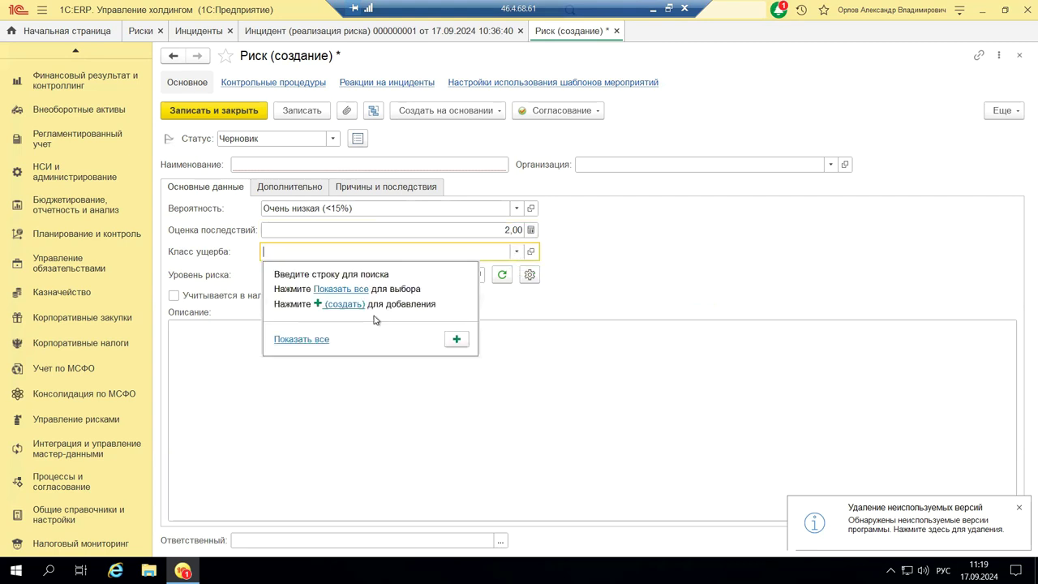
{"action": "left_click", "coordinate": [337, 290]}
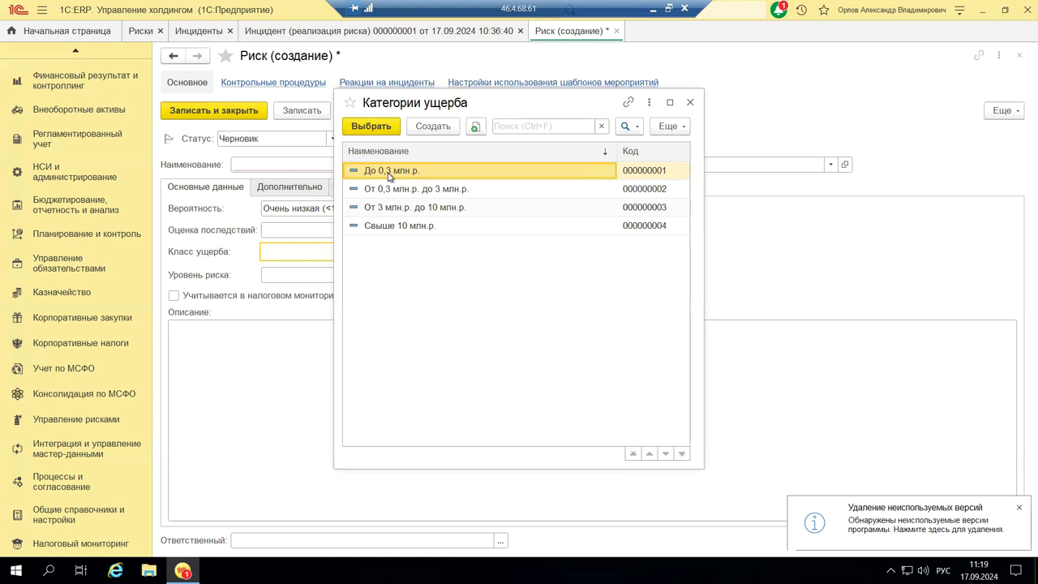
{"action": "left_click", "coordinate": [378, 126]}
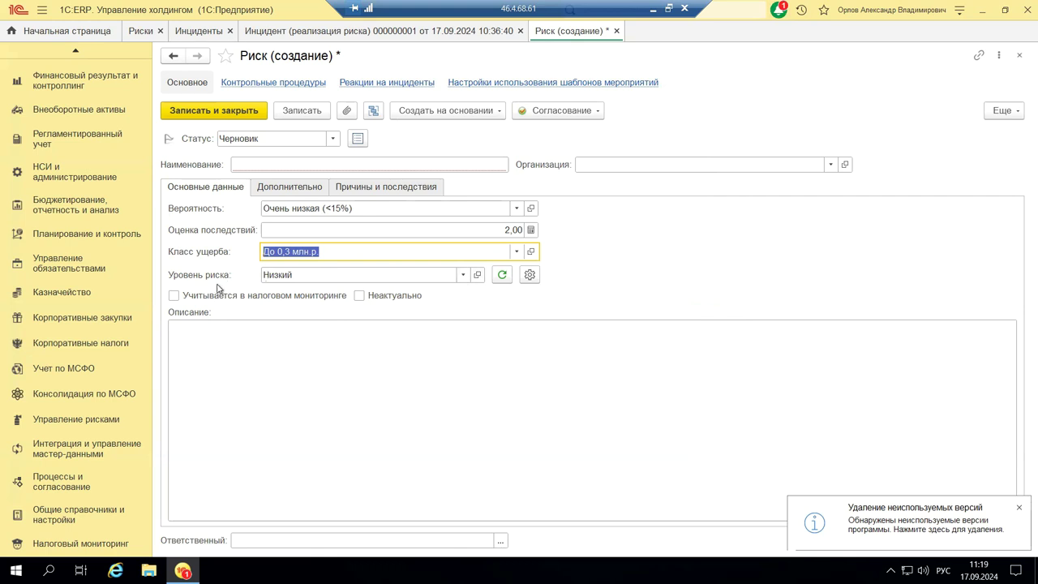
Review the risk level matrix by probability and damage category, and open its underlying list of risk level settings
{"action": "left_click", "coordinate": [530, 275]}
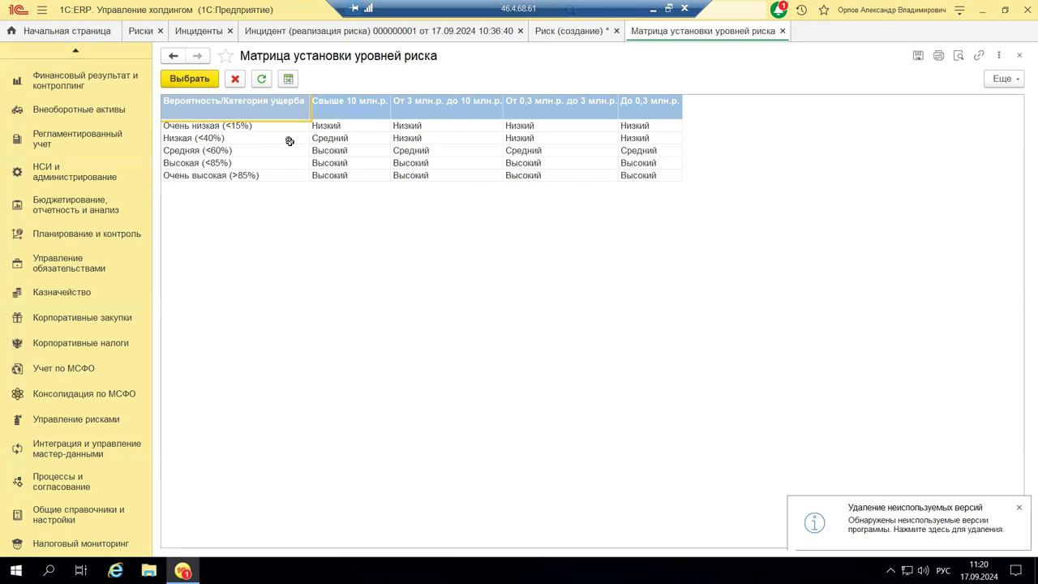
{"action": "left_click", "coordinate": [451, 115]}
{"action": "left_click", "coordinate": [539, 117]}
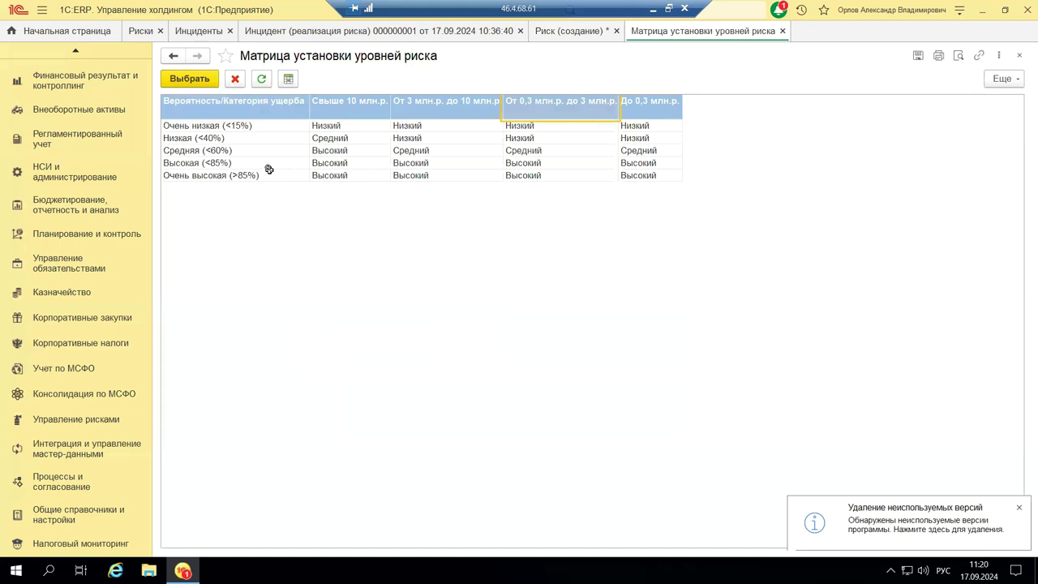
{"action": "left_click", "coordinate": [285, 84]}
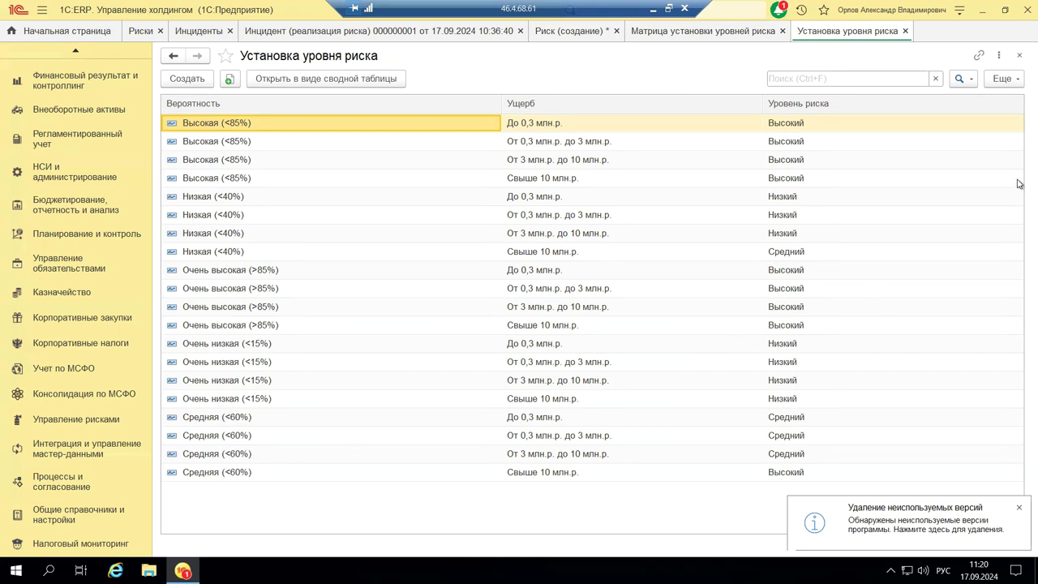
Close the risk level settings and matrix, and set the new risk's organization to "Андромеда Плюс"
{"action": "left_click", "coordinate": [1020, 55]}
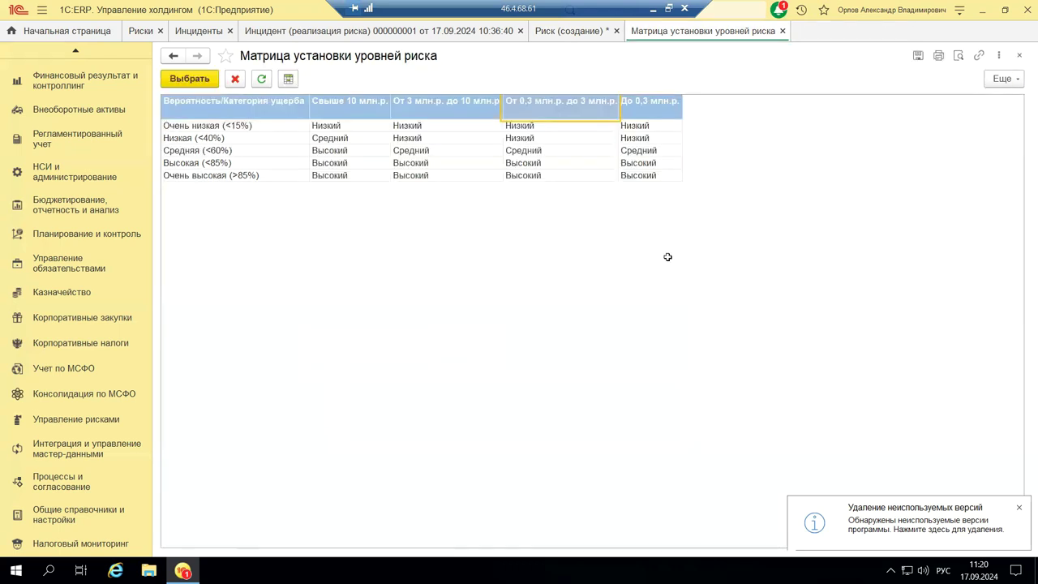
{"action": "left_click", "coordinate": [1020, 57]}
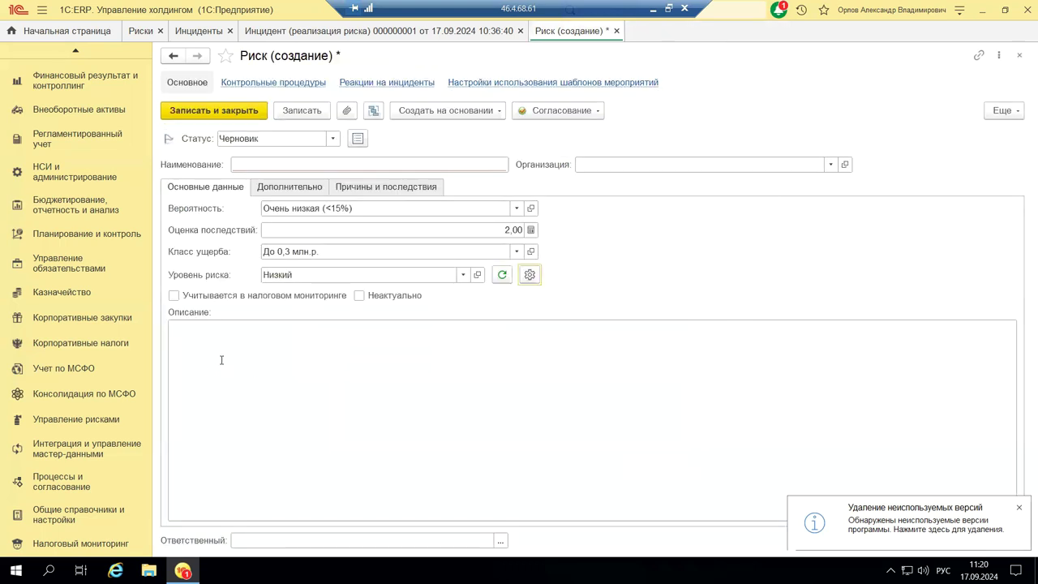
{"action": "left_click", "coordinate": [241, 162]}
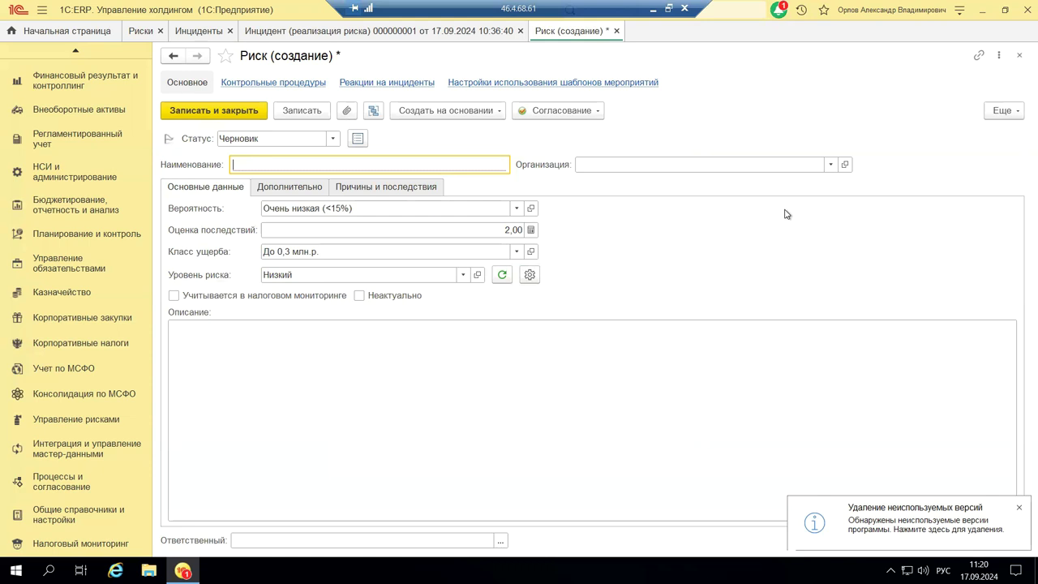
{"action": "left_click", "coordinate": [829, 165]}
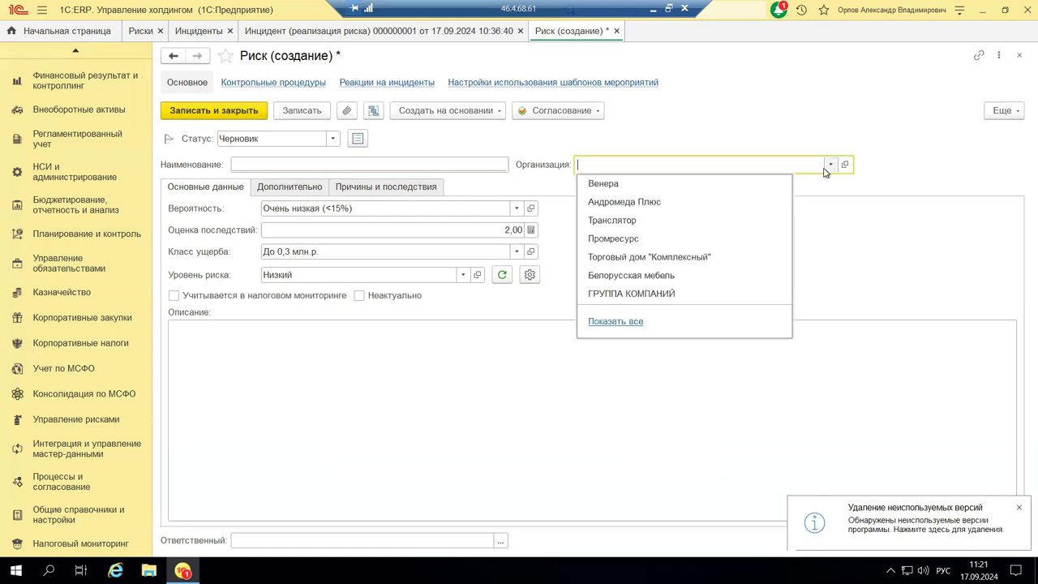
{"action": "left_click", "coordinate": [609, 206]}
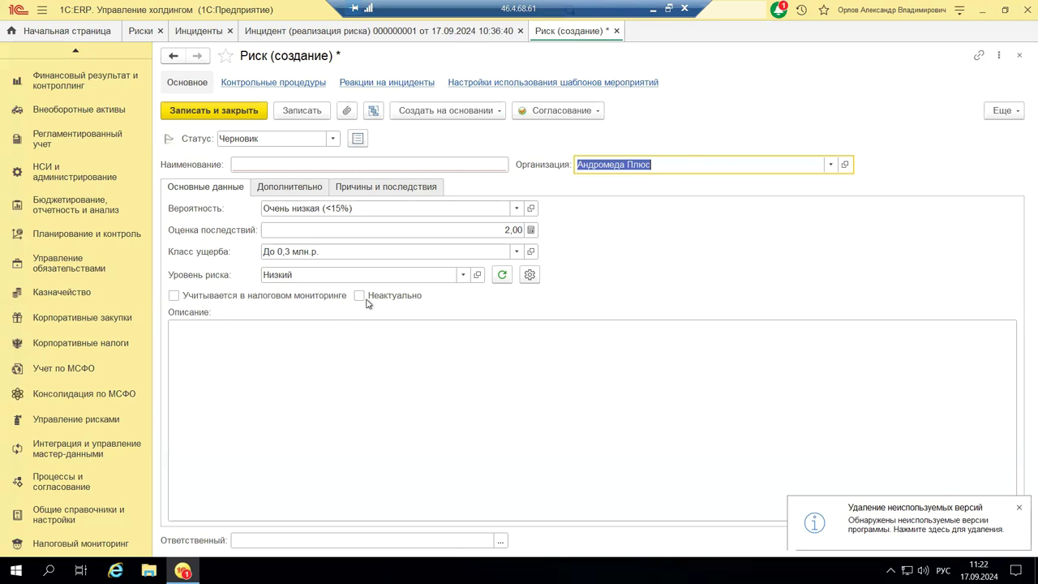
In the new risk's additional details, set ЦФО to "Андромеда Плюс" and the project to "Открытие торгового центра"
{"action": "left_click", "coordinate": [291, 189]}
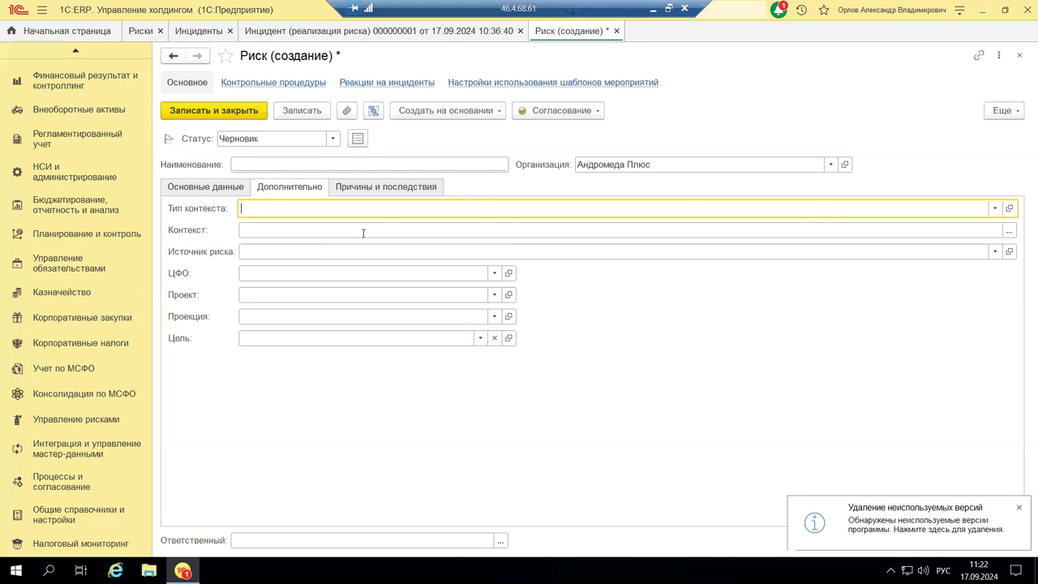
{"action": "left_click", "coordinate": [288, 231]}
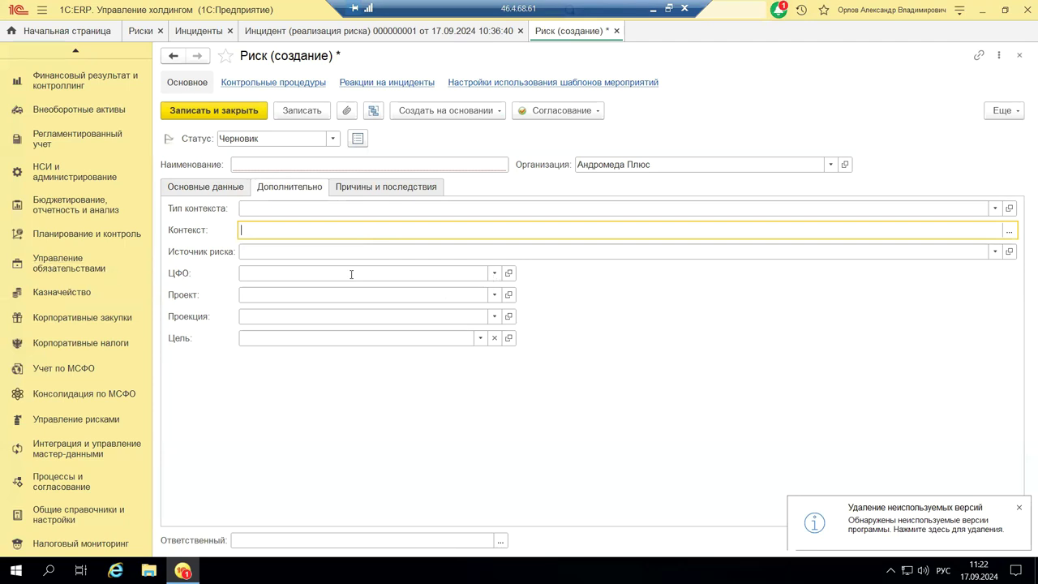
{"action": "left_click", "coordinate": [494, 273]}
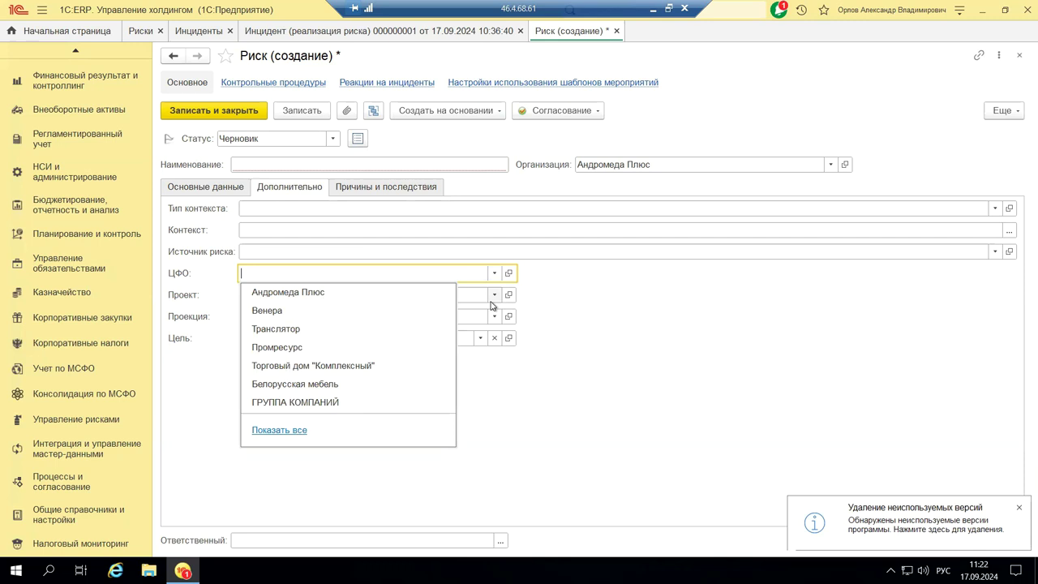
{"action": "left_click", "coordinate": [278, 301]}
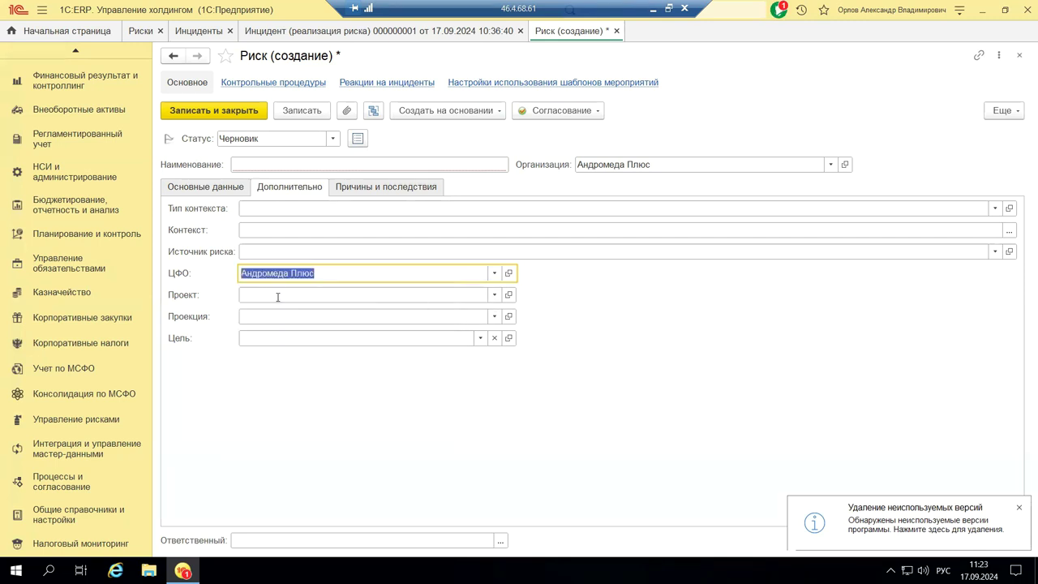
{"action": "left_click", "coordinate": [495, 296]}
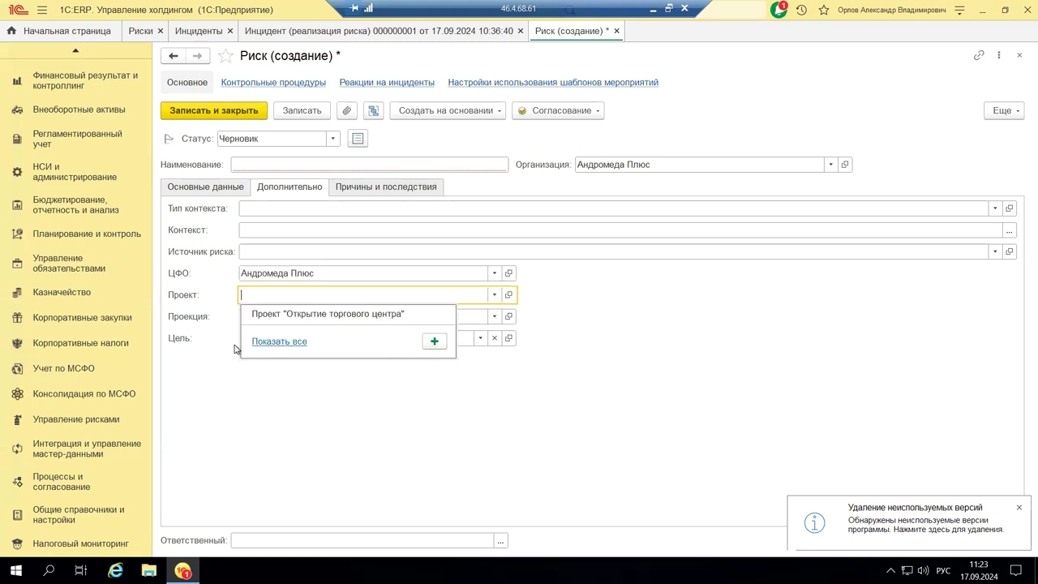
{"action": "left_click", "coordinate": [278, 342]}
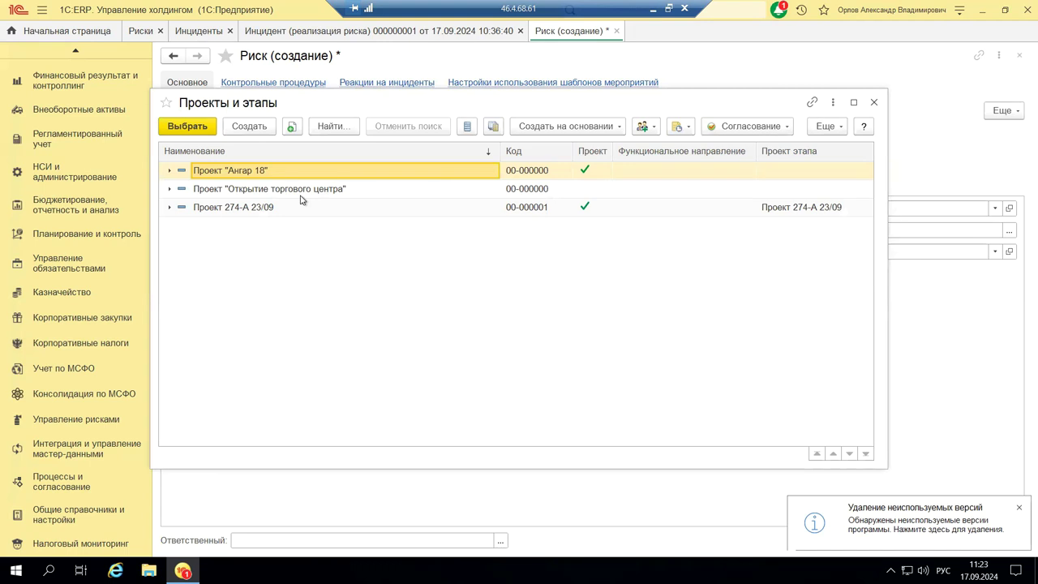
{"action": "left_click", "coordinate": [204, 191]}
{"action": "left_click", "coordinate": [187, 127]}
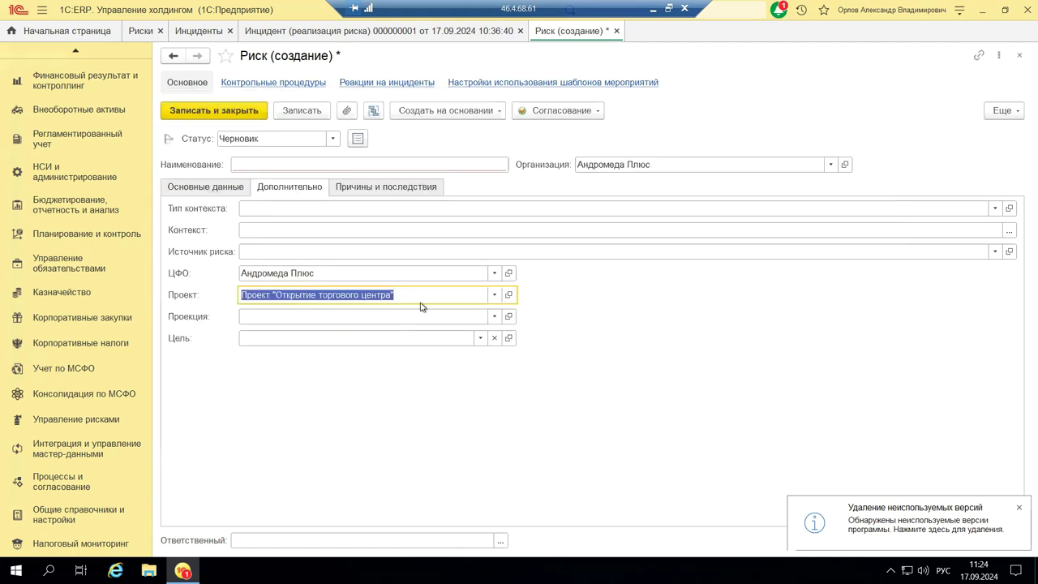
Create an analysis area named "мипр" and assign it as the new risk's projection
{"action": "left_click", "coordinate": [495, 317]}
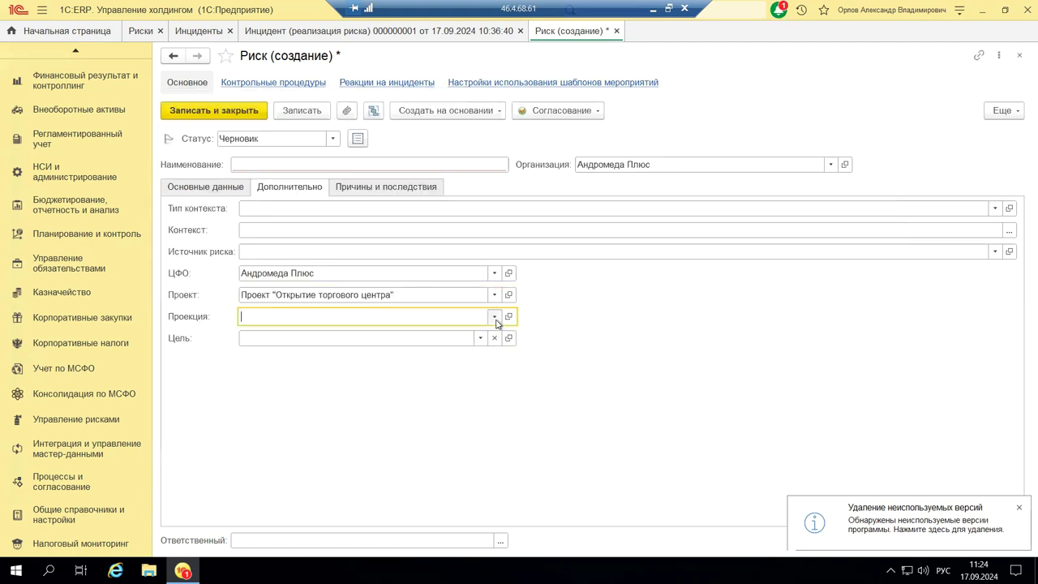
{"action": "left_click", "coordinate": [318, 354]}
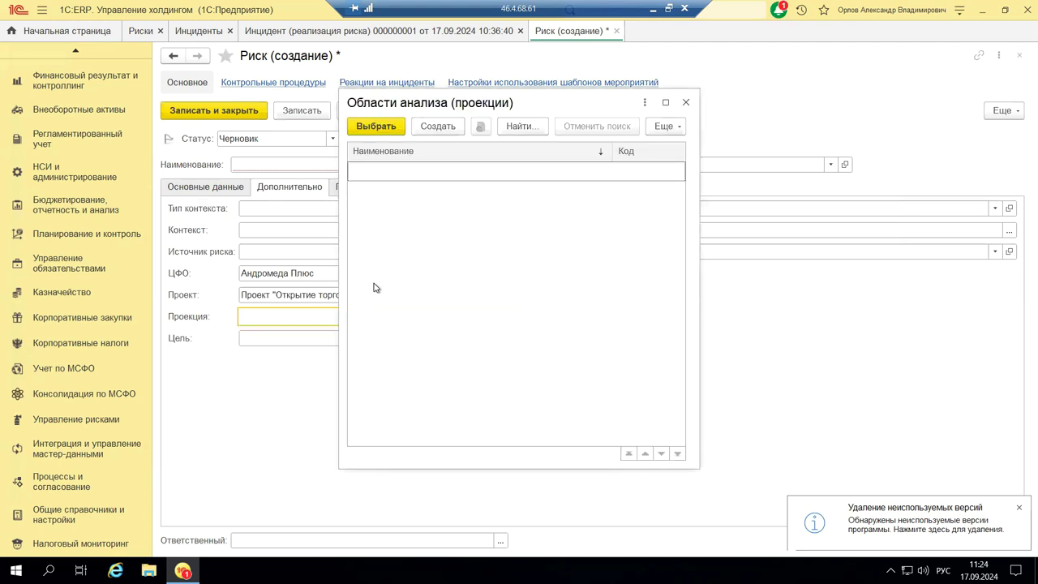
{"action": "left_click", "coordinate": [430, 130]}
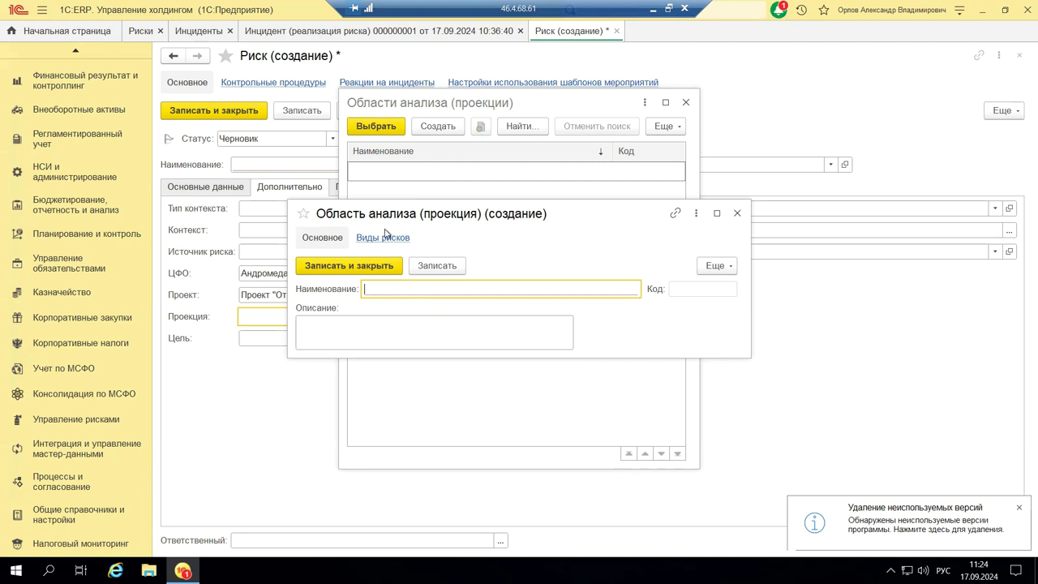
{"action": "type", "text": "мипр"}
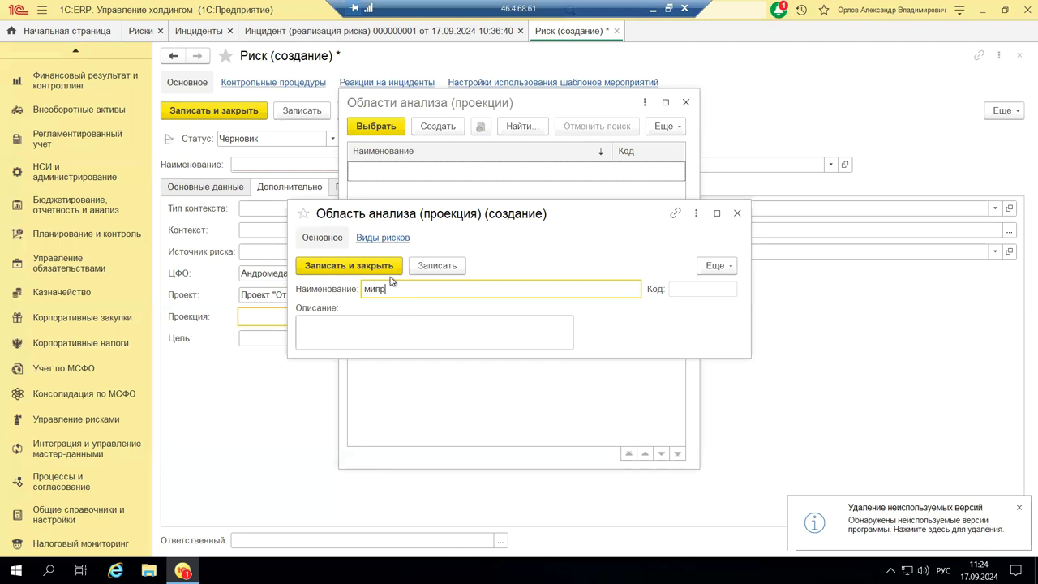
{"action": "left_click", "coordinate": [347, 266]}
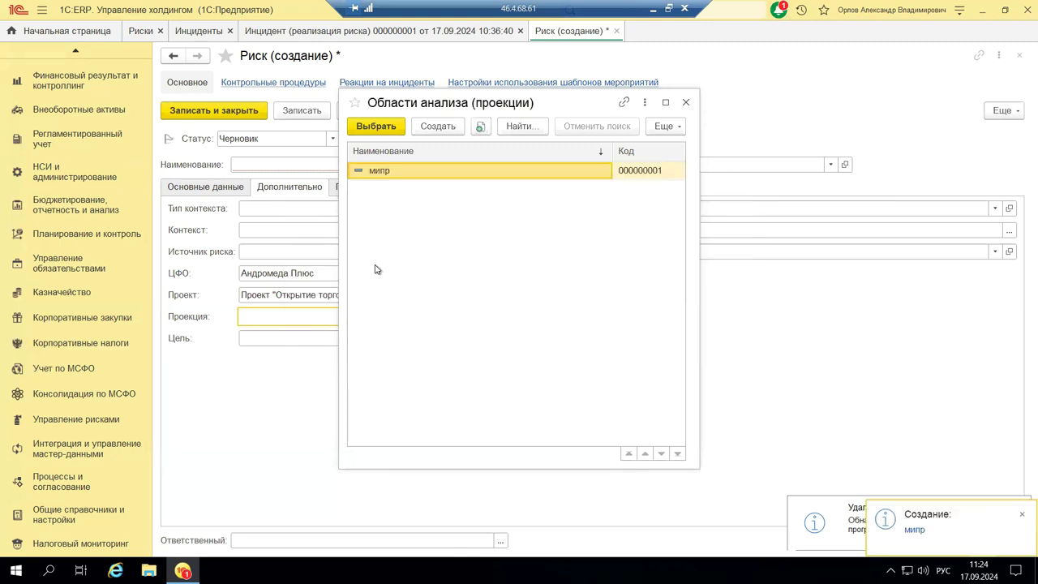
{"action": "left_click", "coordinate": [374, 126]}
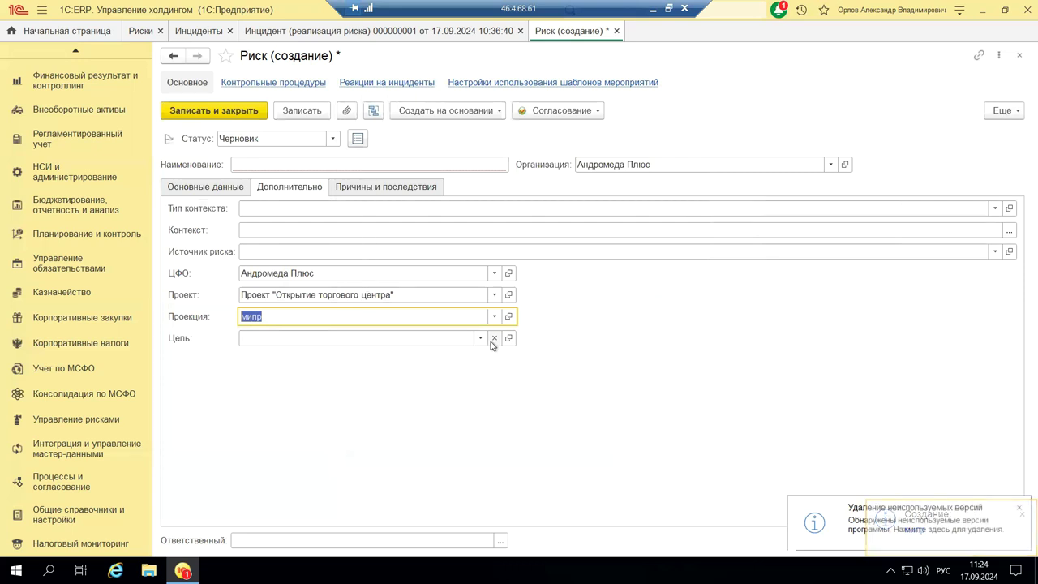
Start a new goal for the risk and examine its main details, key factors and measures
{"action": "left_click", "coordinate": [480, 339]}
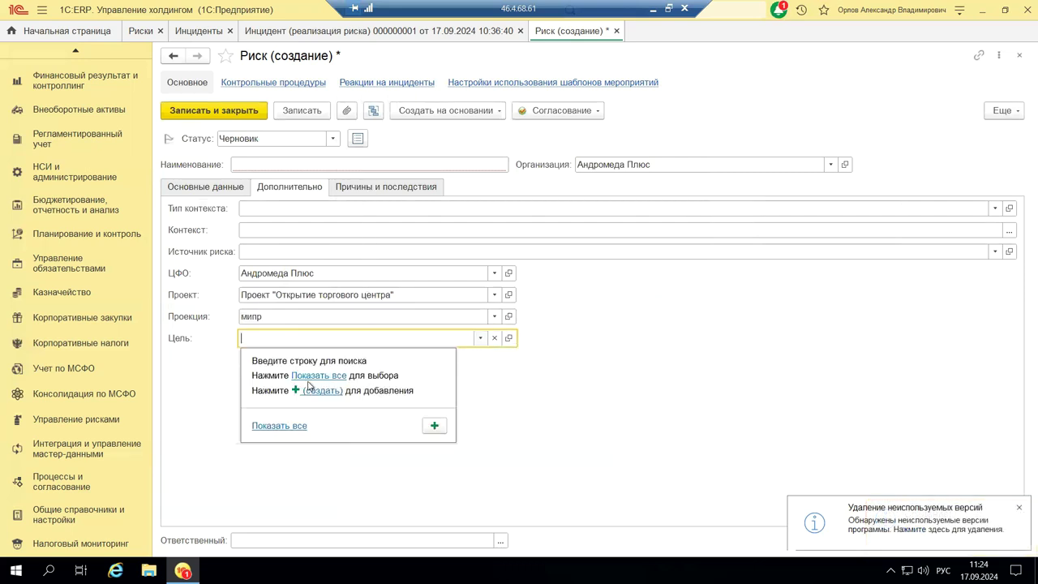
{"action": "left_click", "coordinate": [309, 375]}
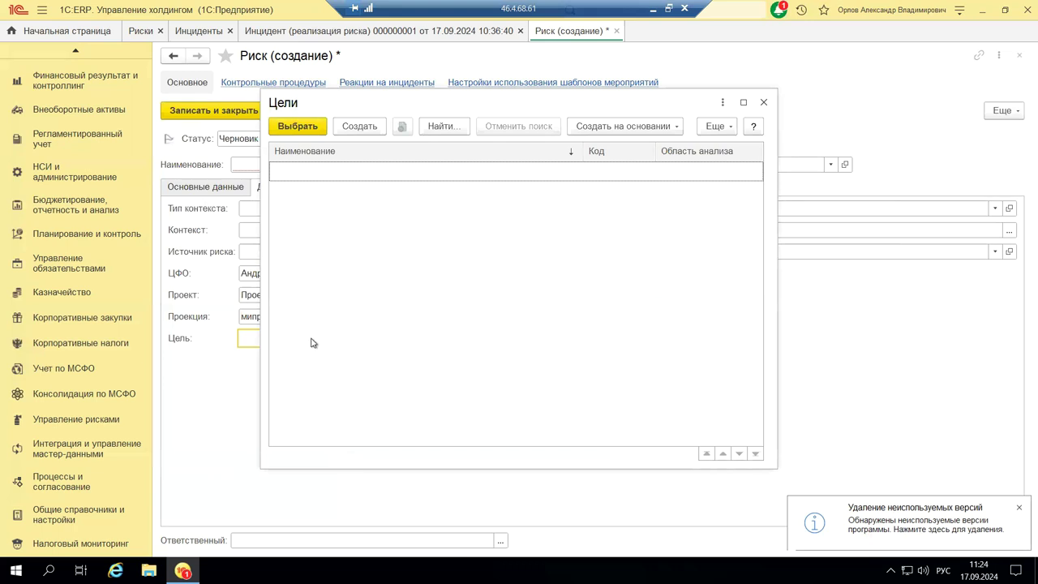
{"action": "left_click", "coordinate": [351, 132]}
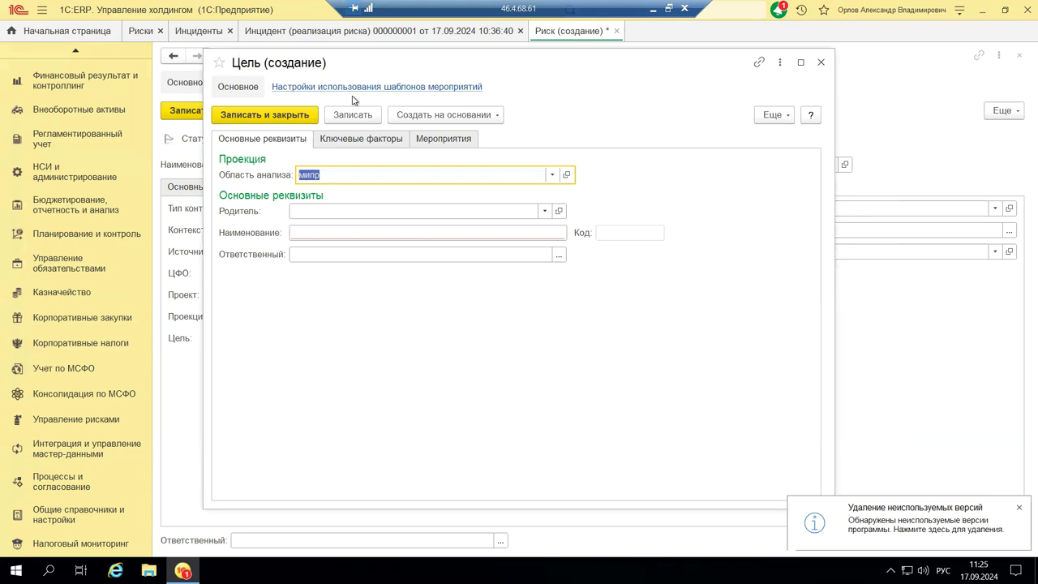
{"action": "left_click_drag", "start_coordinate": [353, 99], "coordinate": [644, 190]}
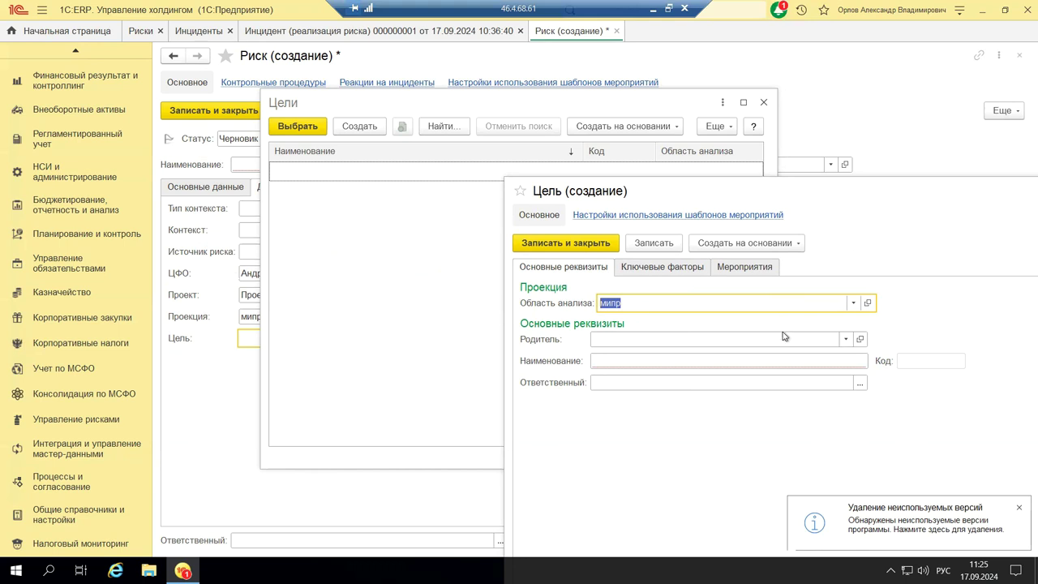
{"action": "left_click", "coordinate": [638, 270]}
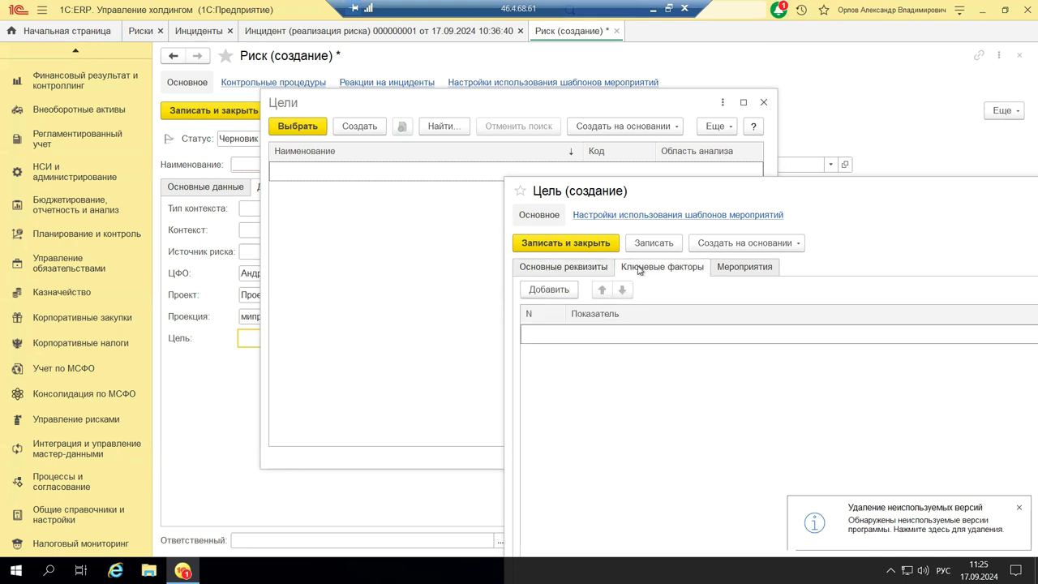
{"action": "left_click", "coordinate": [549, 290]}
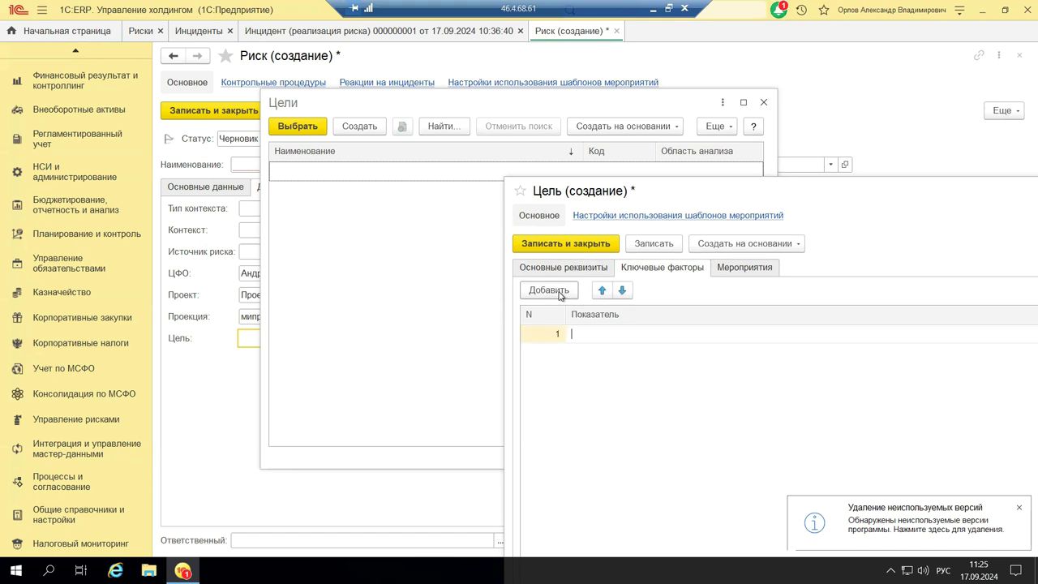
{"action": "left_click", "coordinate": [738, 268]}
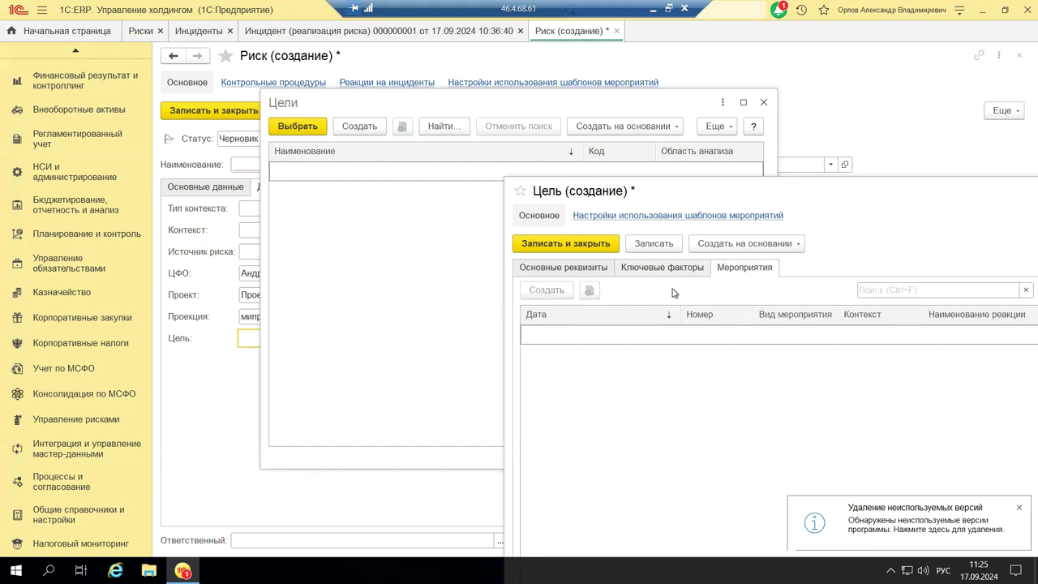
{"action": "left_click_drag", "start_coordinate": [641, 207], "coordinate": [462, 170]}
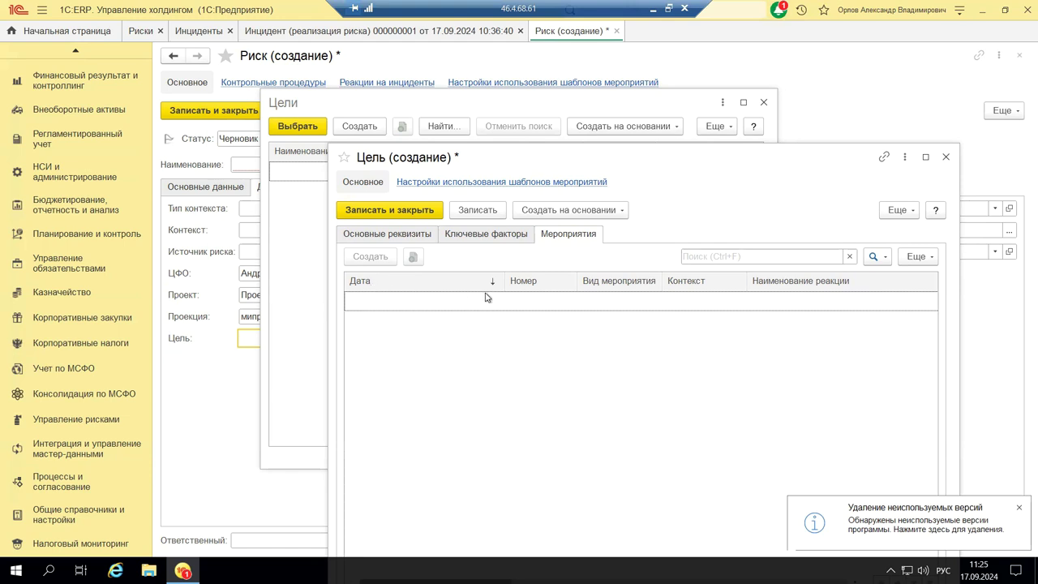
Try to save the unnamed goal, and discard both the goal and the new risk
{"action": "left_click", "coordinate": [946, 157]}
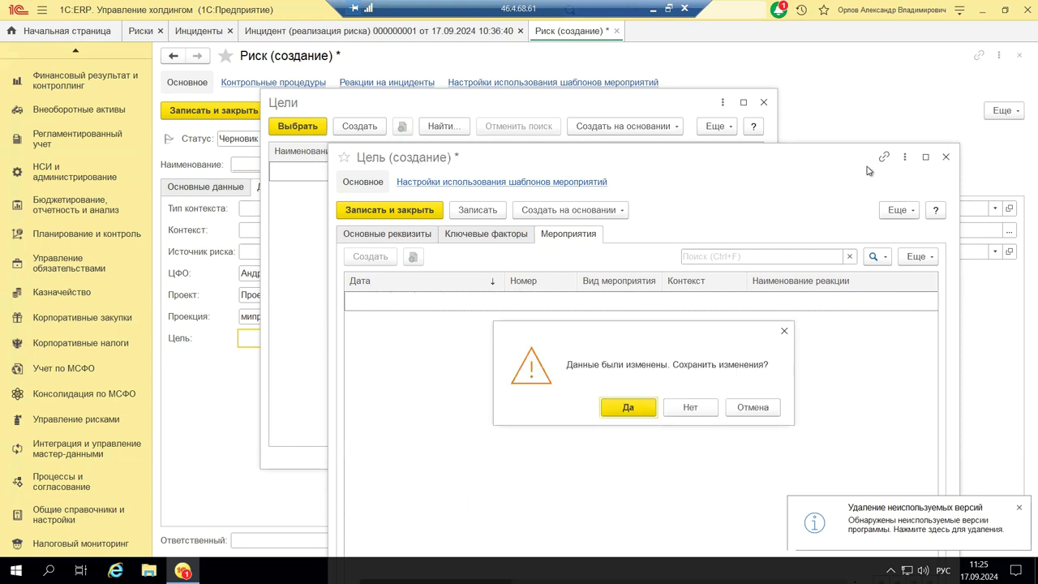
{"action": "left_click", "coordinate": [628, 409]}
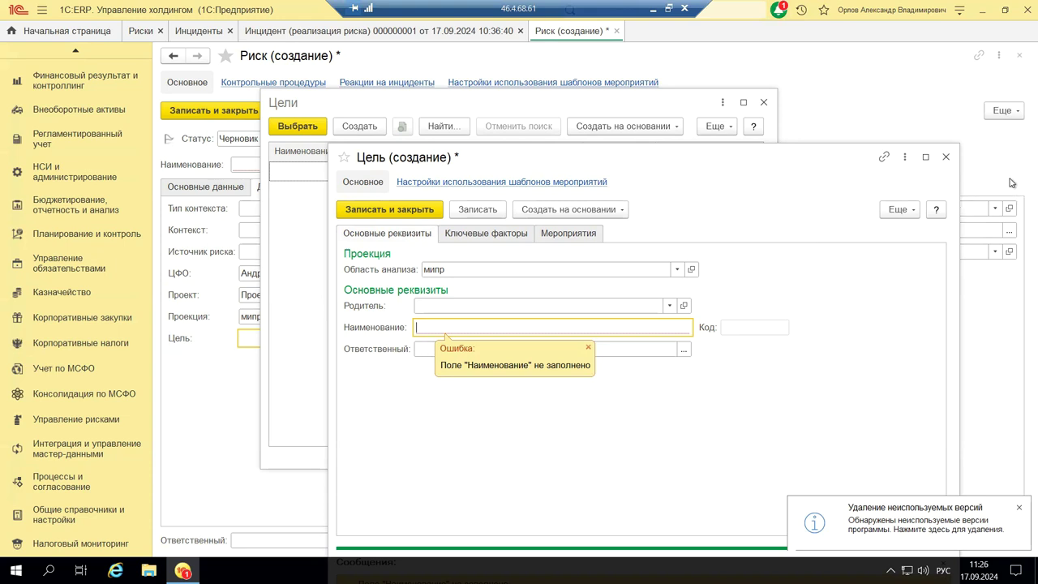
{"action": "left_click", "coordinate": [948, 159]}
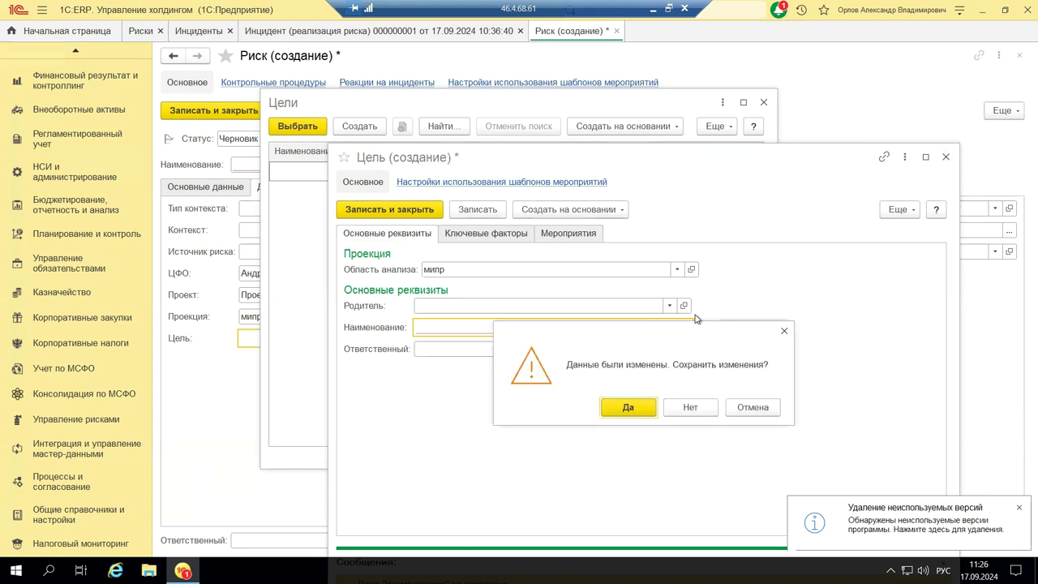
{"action": "left_click", "coordinate": [688, 405]}
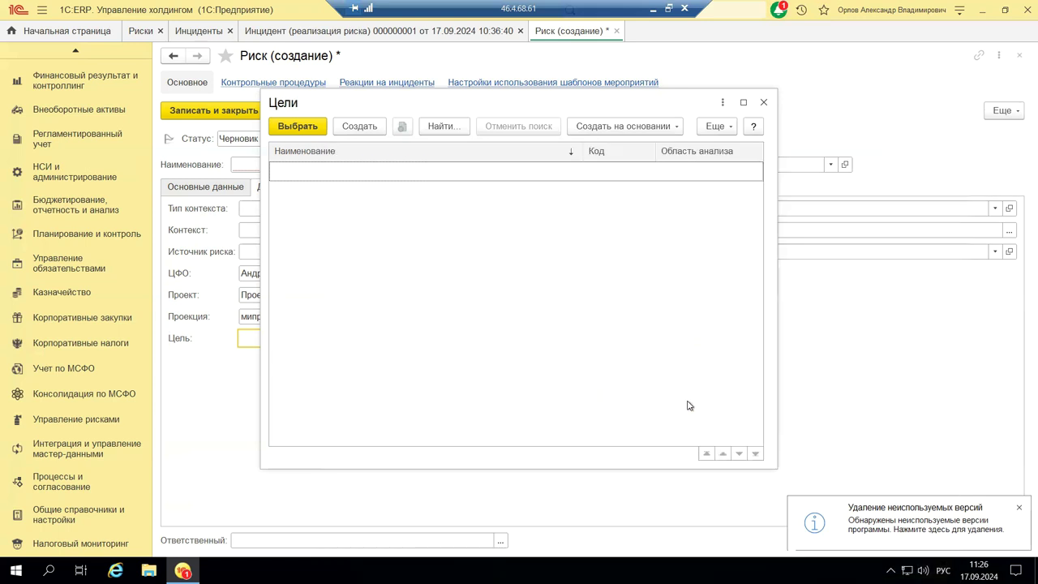
{"action": "left_click", "coordinate": [763, 102]}
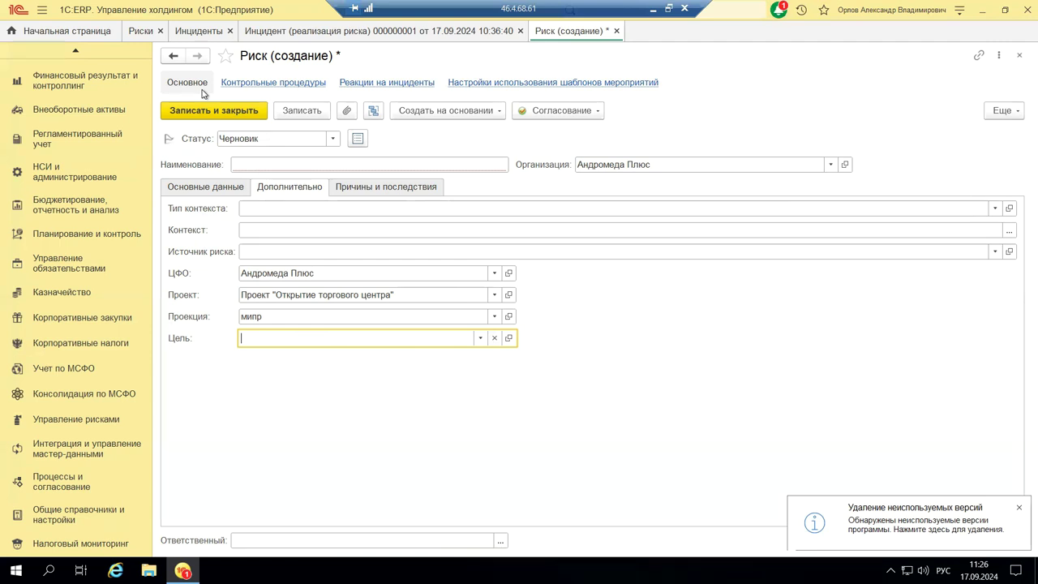
{"action": "left_click", "coordinate": [1020, 56]}
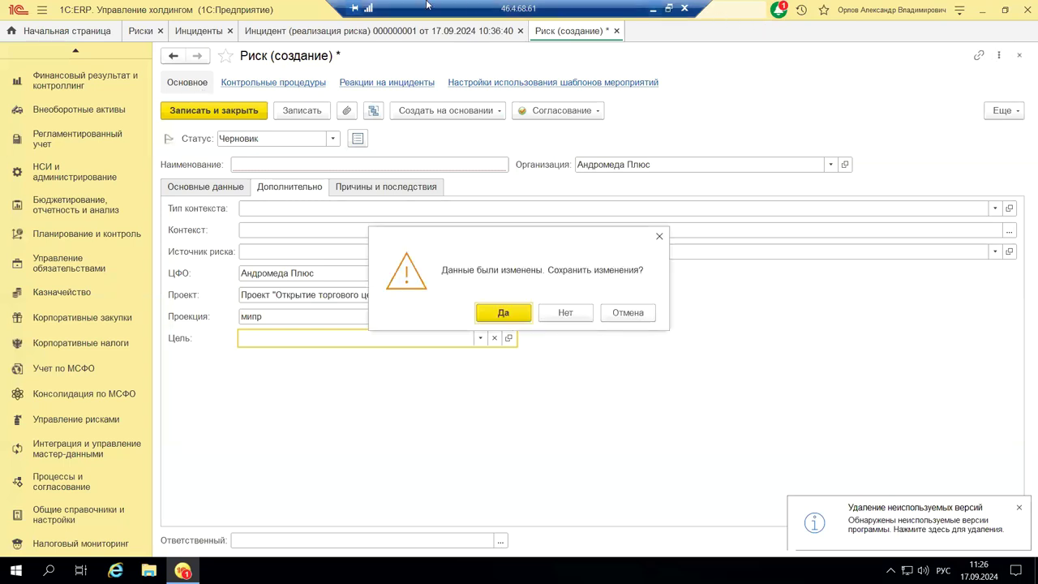
{"action": "left_click", "coordinate": [565, 315]}
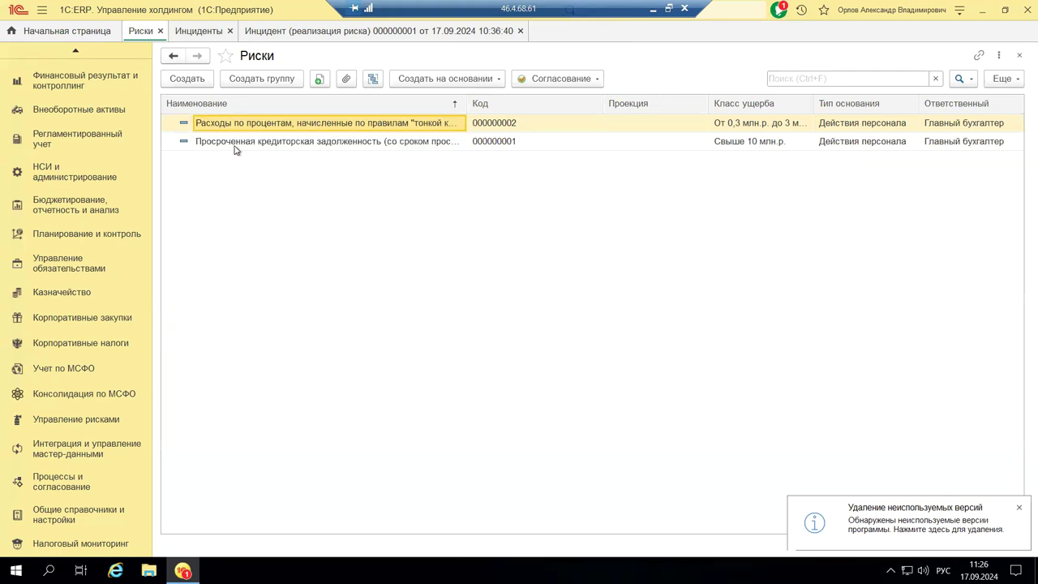
Open the overdue accounts payable risk and set its Направление риска to "1201 - Обычные виды деятельности (операции)"
{"action": "double_click", "coordinate": [234, 150]}
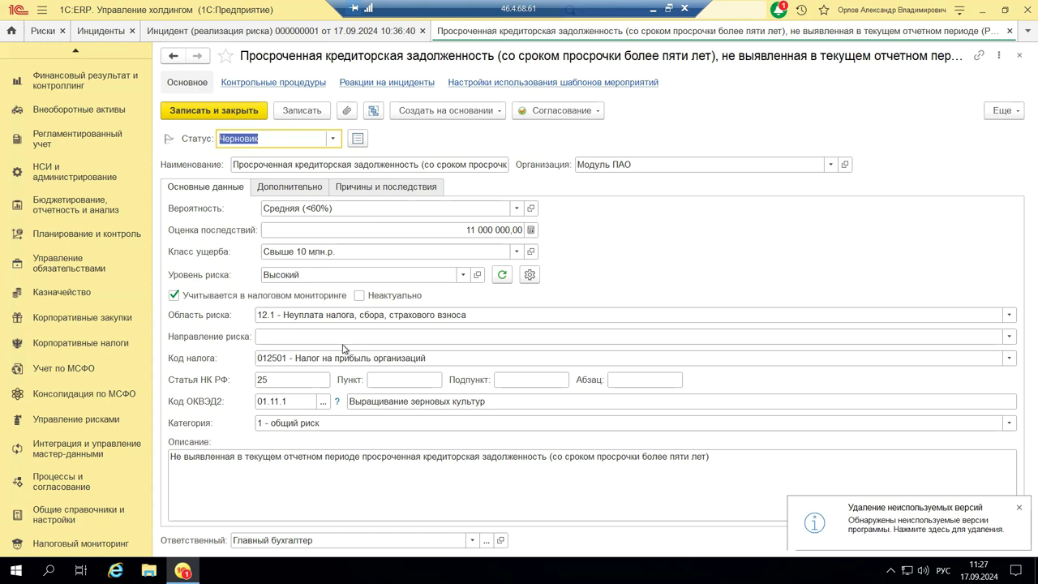
{"action": "left_click", "coordinate": [1009, 337]}
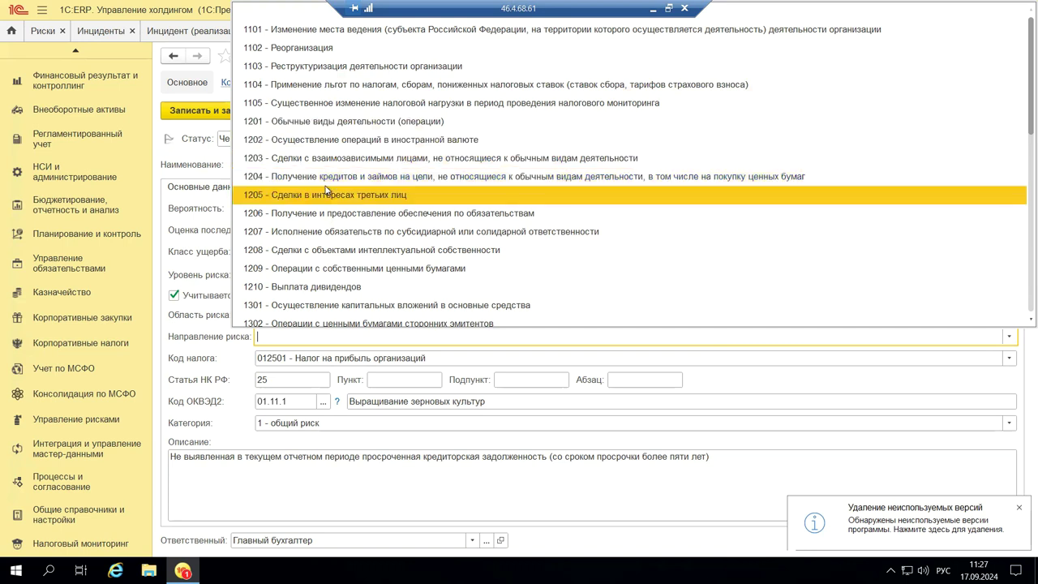
{"action": "left_click", "coordinate": [328, 123]}
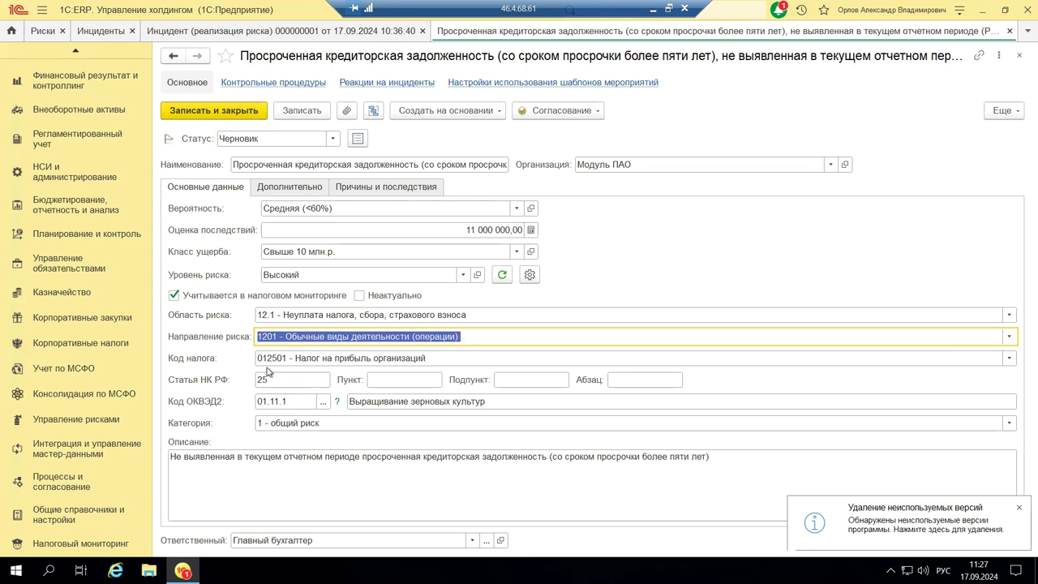
Examine the risk's available tax codes, the explanation of Код ОКВЭД2 and the Категория options
{"action": "left_click", "coordinate": [1010, 362]}
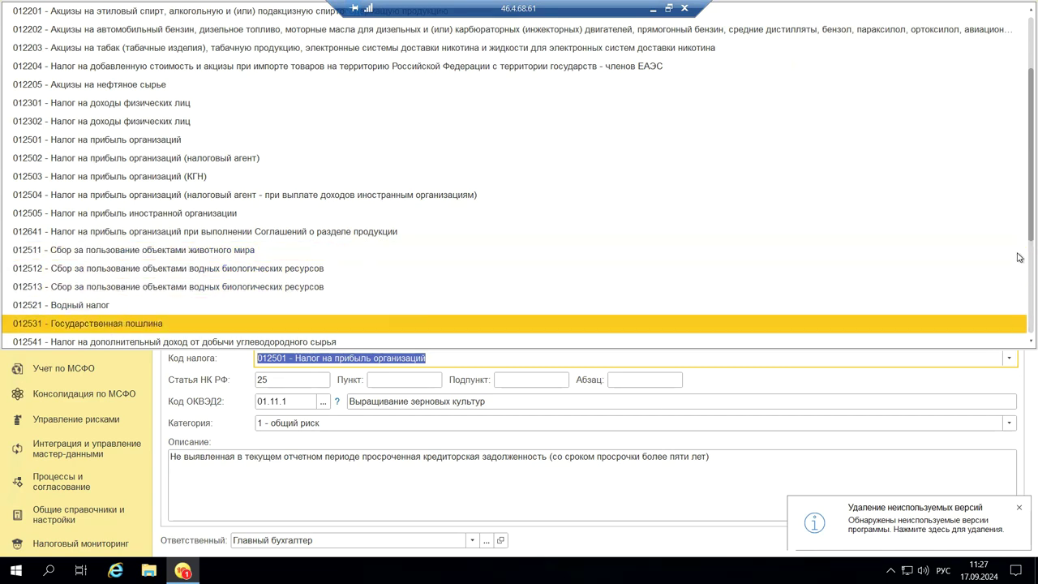
{"action": "left_click", "coordinate": [819, 383]}
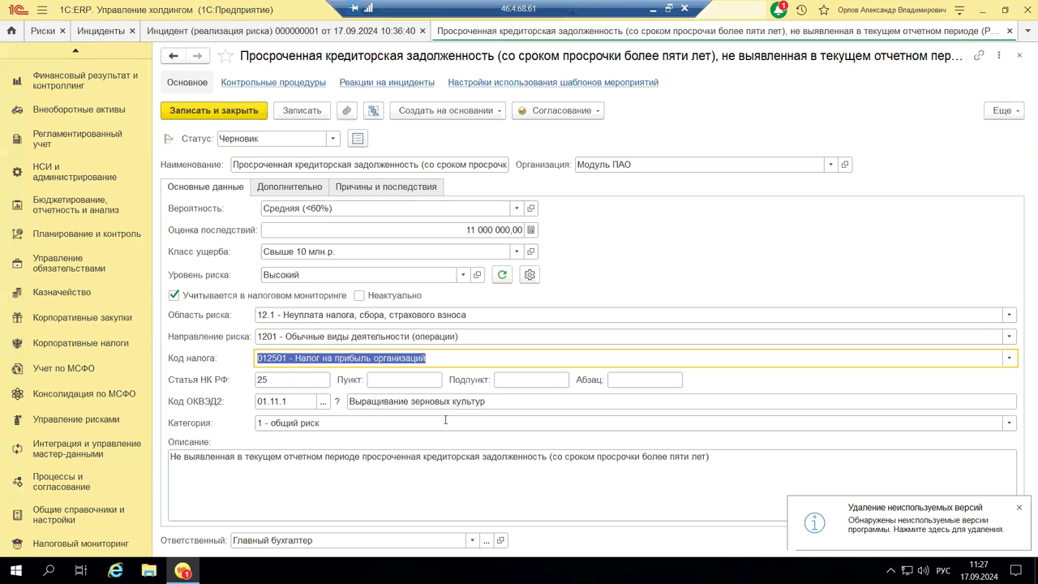
{"action": "left_click", "coordinate": [338, 403]}
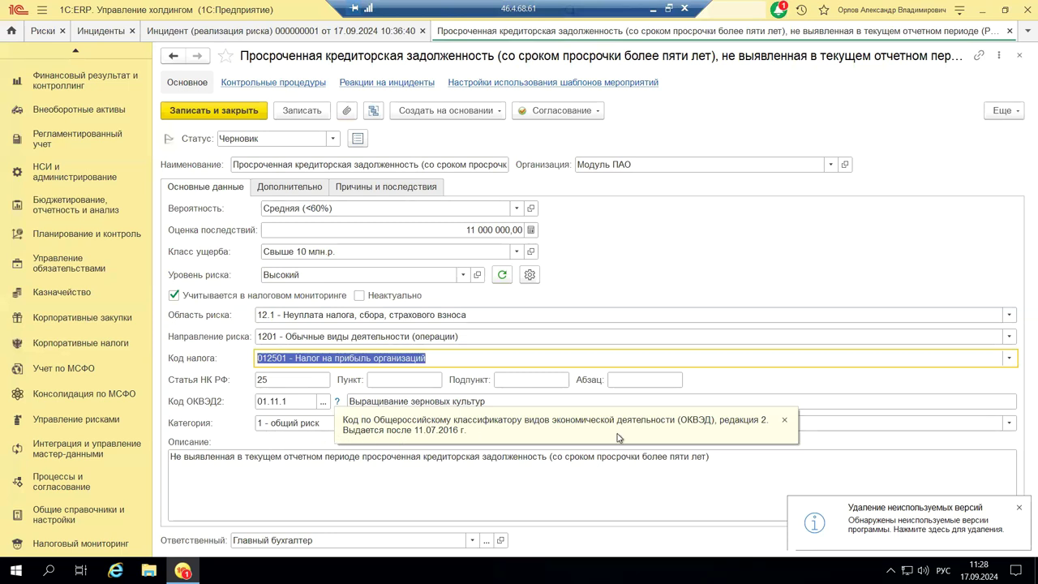
{"action": "left_click", "coordinate": [784, 419]}
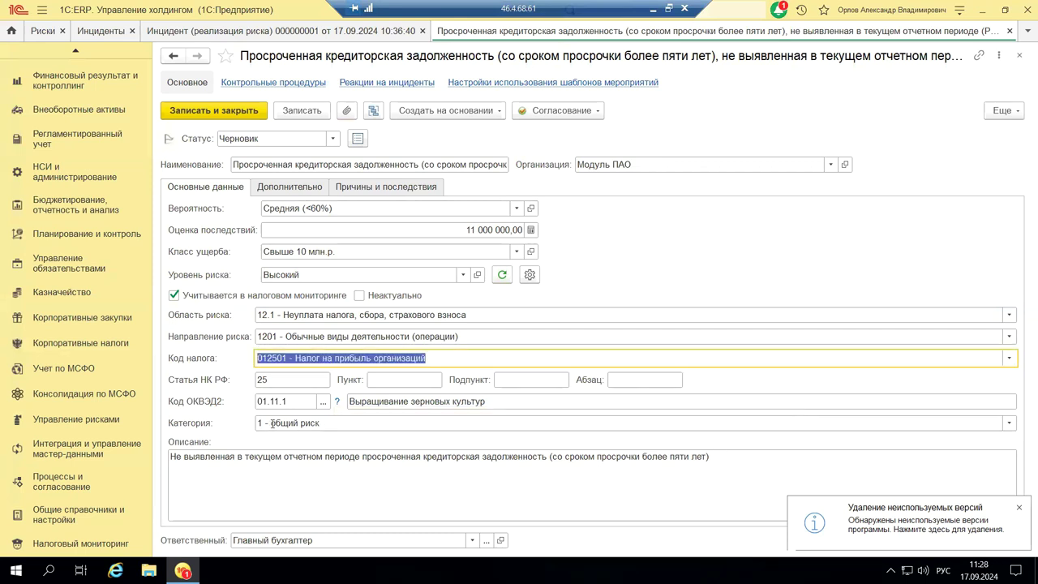
{"action": "left_click", "coordinate": [1010, 425]}
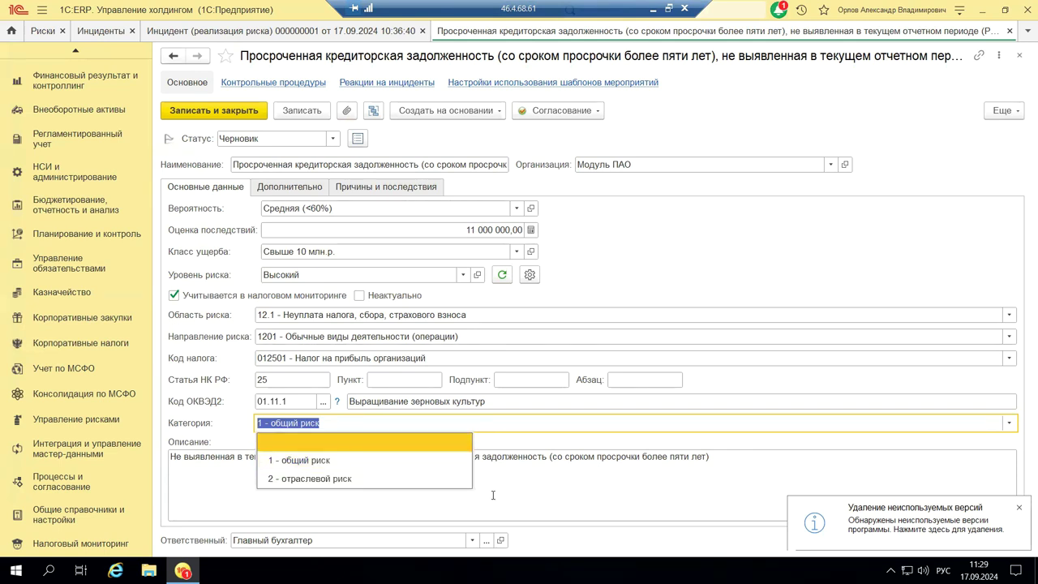
{"action": "key", "text": "Escape"}
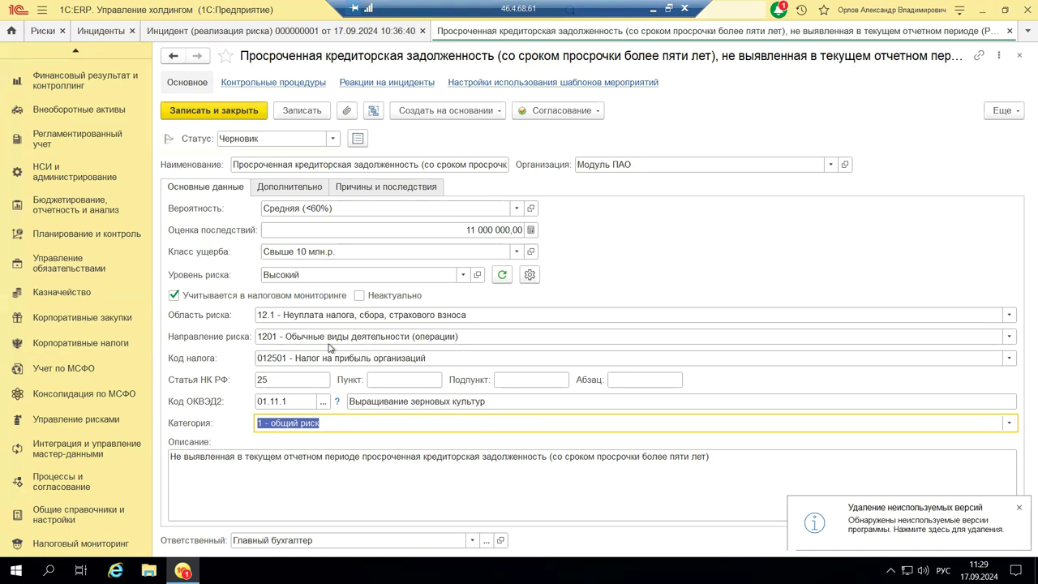
In the risk's additional details, examine the full list of risk event basis types for Тип контекста
{"action": "left_click", "coordinate": [294, 190]}
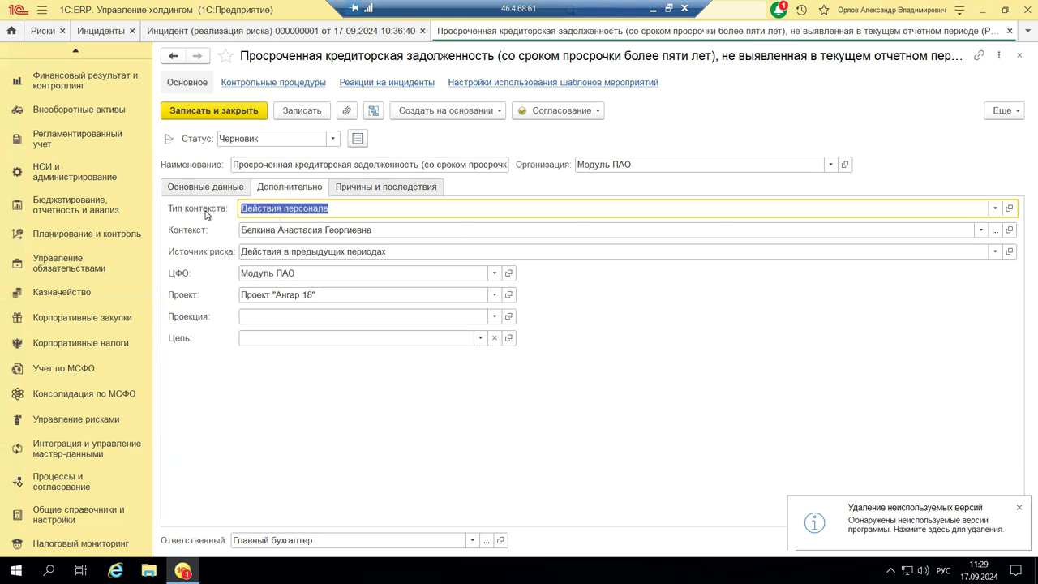
{"action": "left_click", "coordinate": [996, 213]}
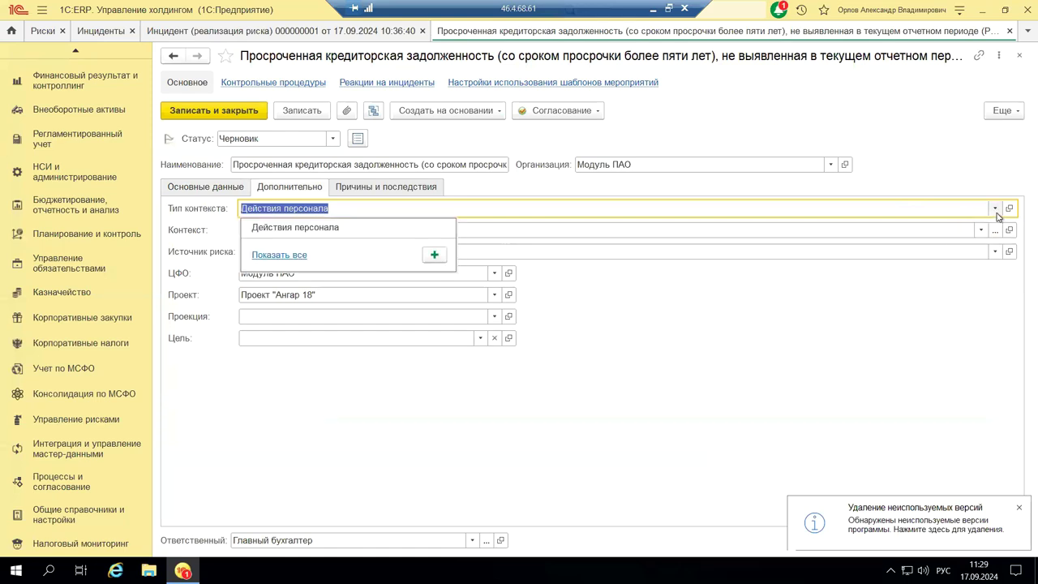
{"action": "left_click", "coordinate": [272, 256]}
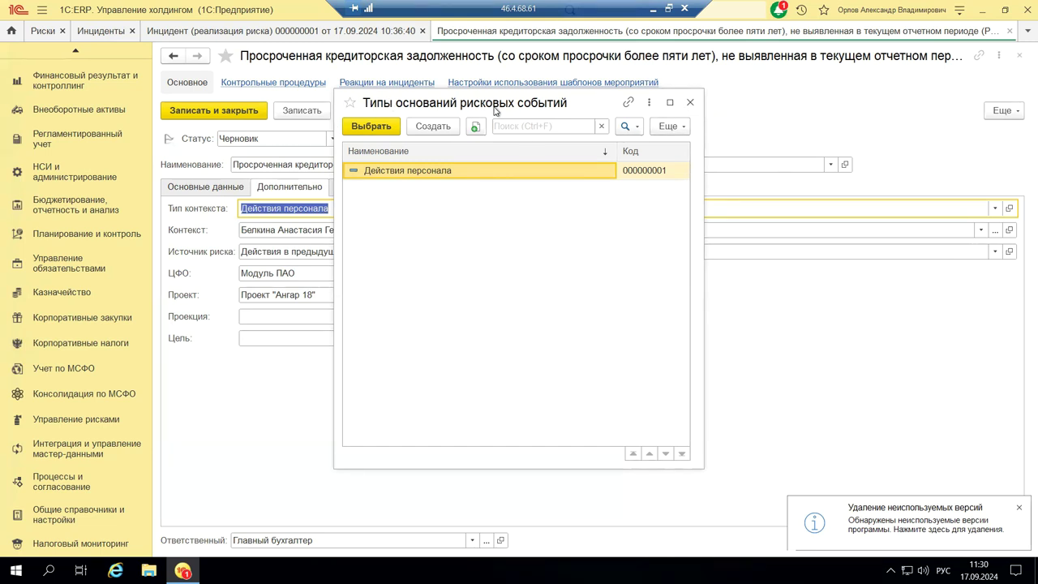
{"action": "left_click", "coordinate": [689, 103]}
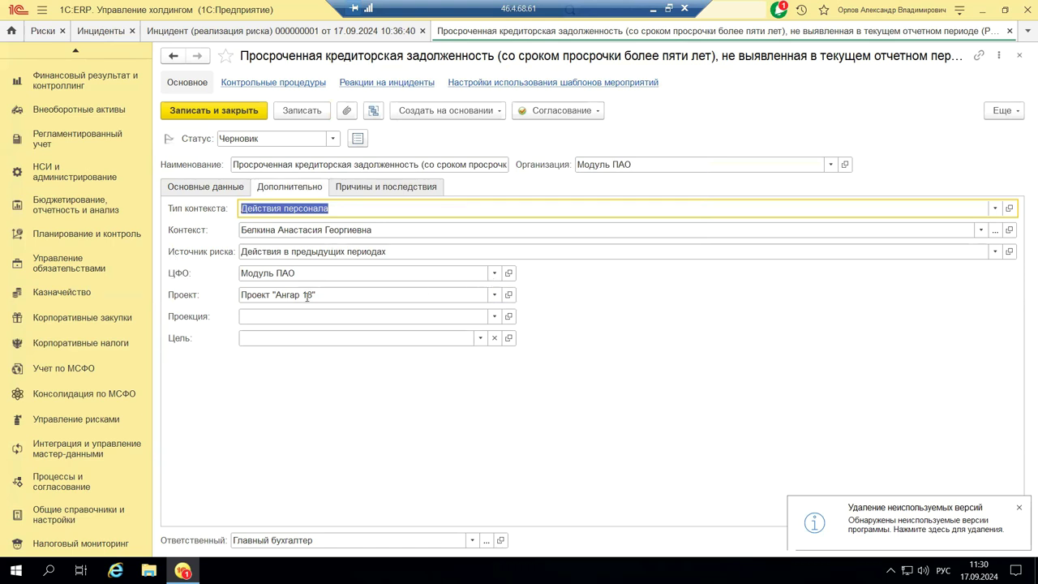
Set the risk's ЦФО to "Венера" and look through the available projects and stages
{"action": "left_click", "coordinate": [494, 273]}
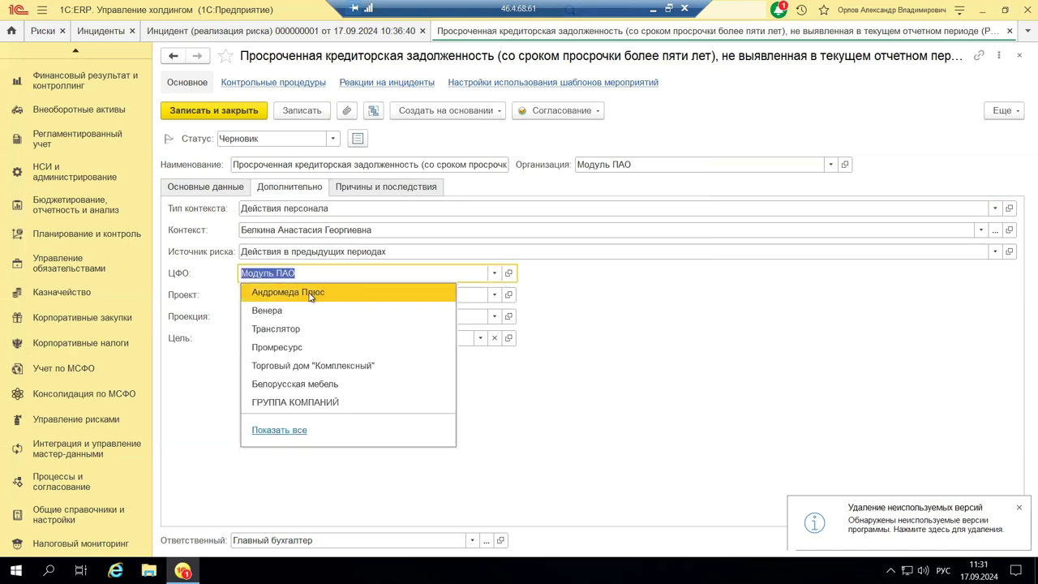
{"action": "left_click", "coordinate": [266, 311]}
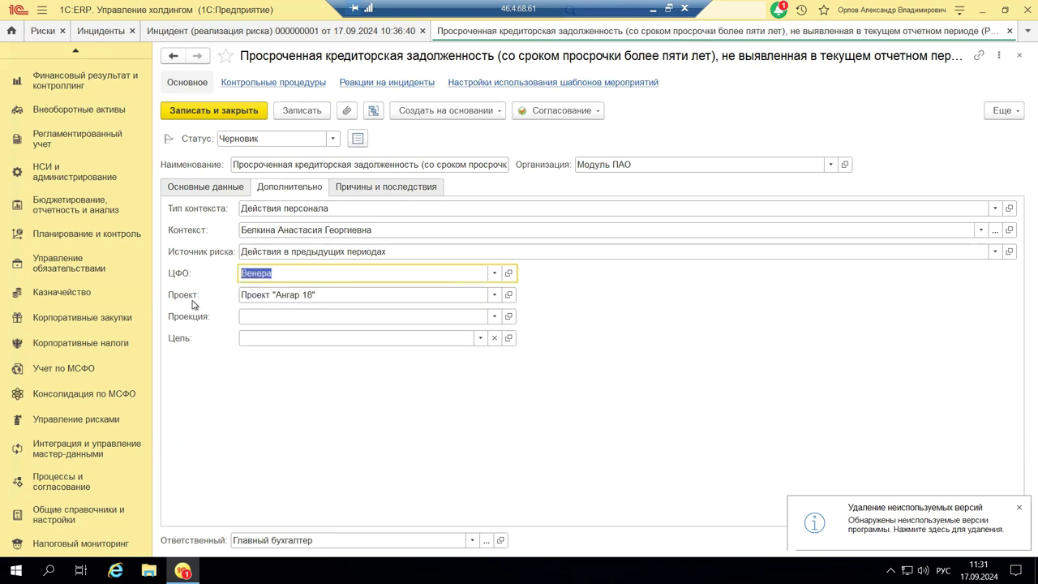
{"action": "left_click", "coordinate": [495, 301]}
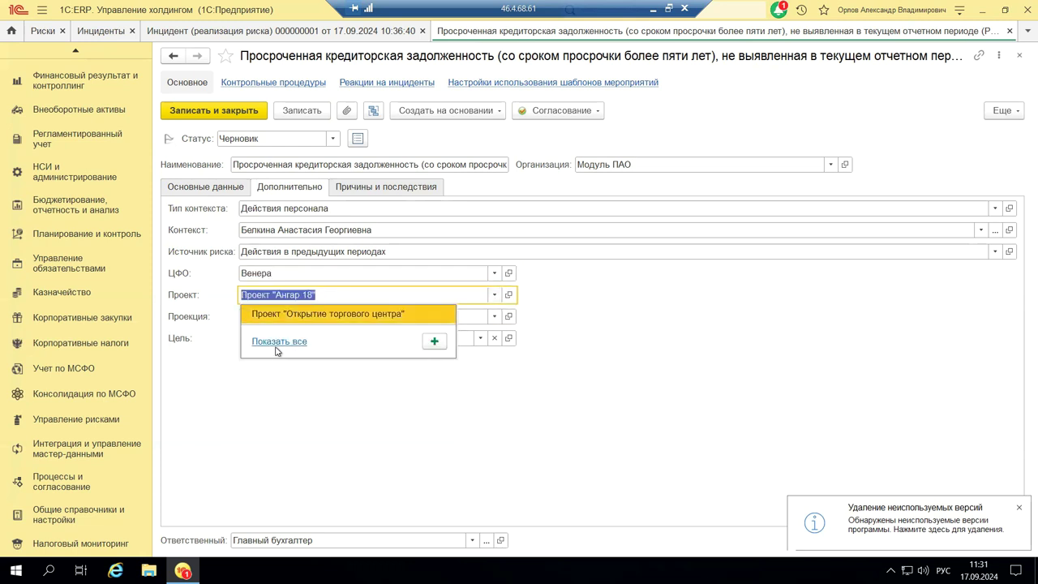
{"action": "left_click", "coordinate": [277, 342]}
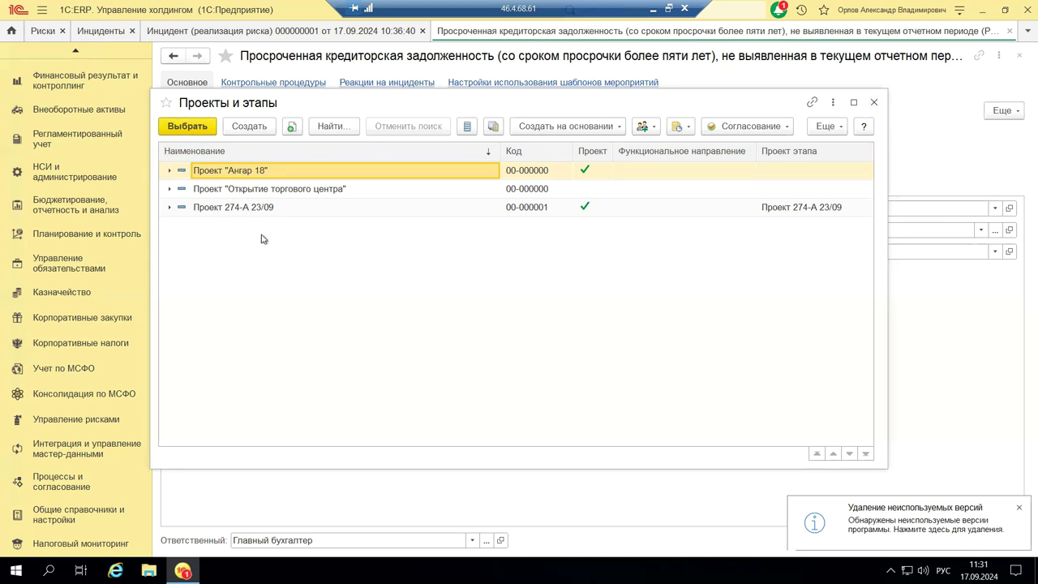
{"action": "left_click", "coordinate": [874, 103]}
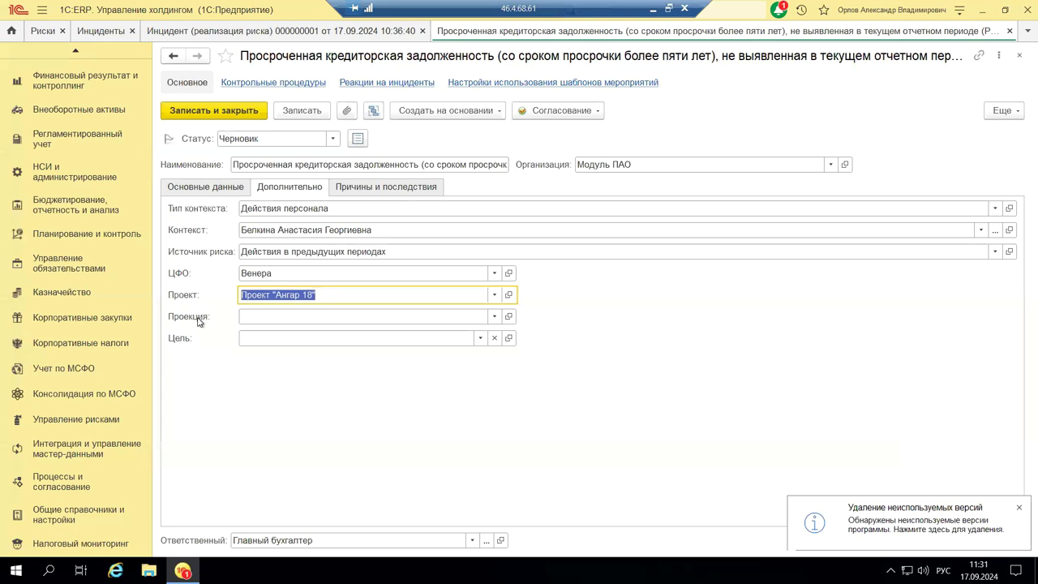
Assign the analysis area "мипр" as the overdue payables risk's Проекция
{"action": "left_click", "coordinate": [494, 317]}
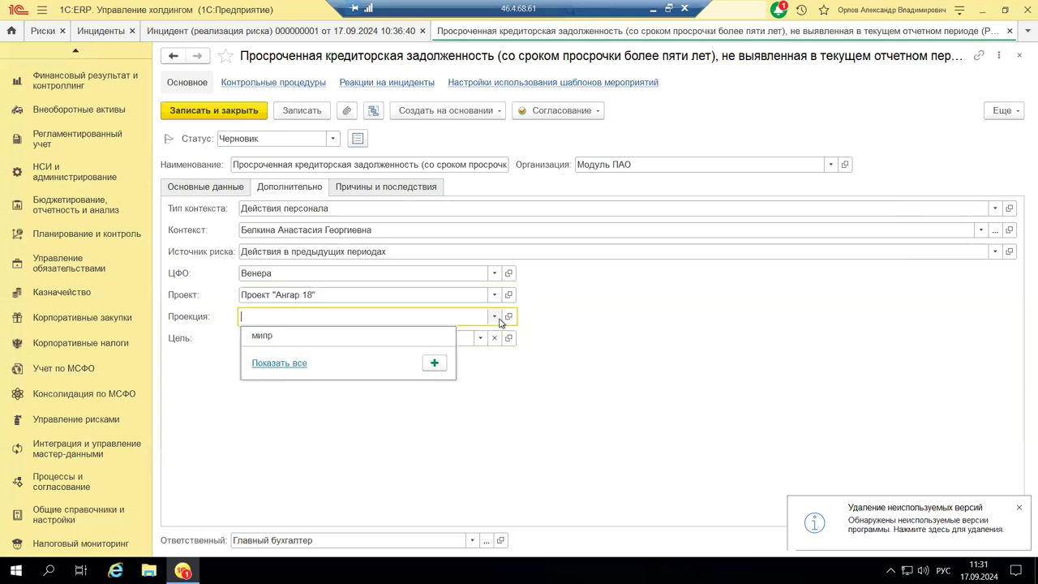
{"action": "left_click", "coordinate": [254, 364]}
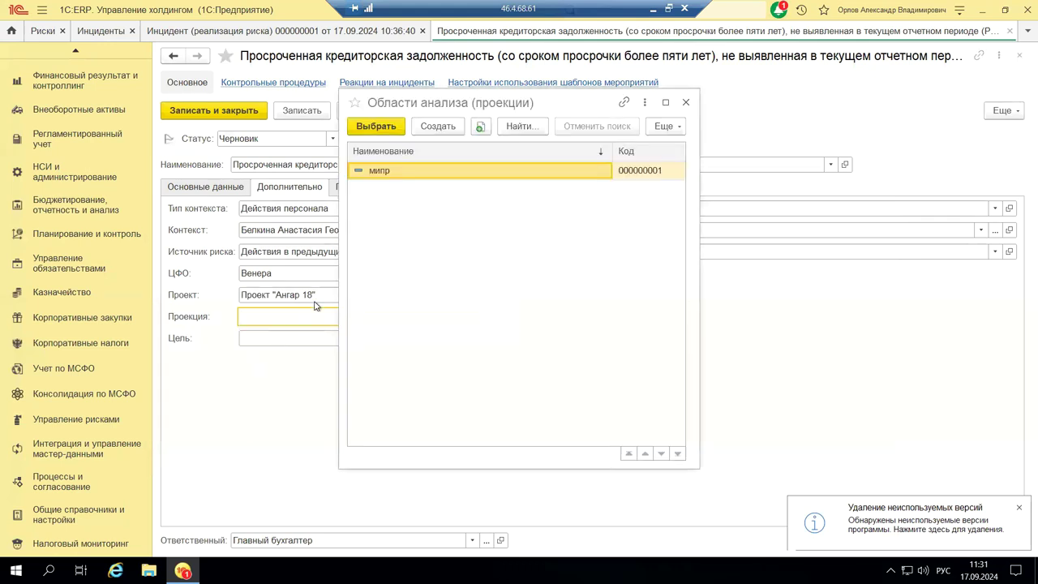
{"action": "left_click", "coordinate": [381, 177]}
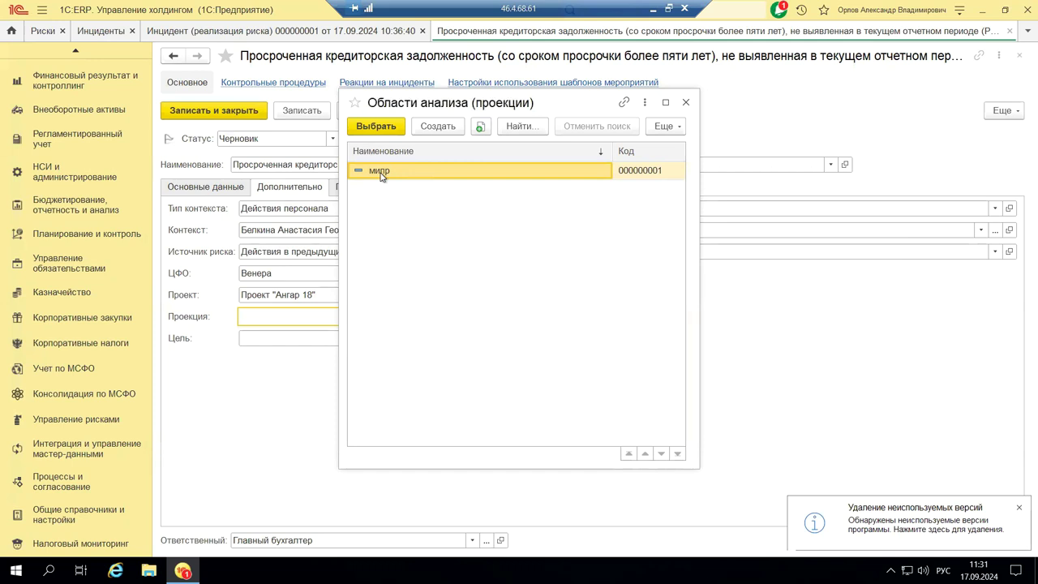
{"action": "left_click", "coordinate": [375, 127]}
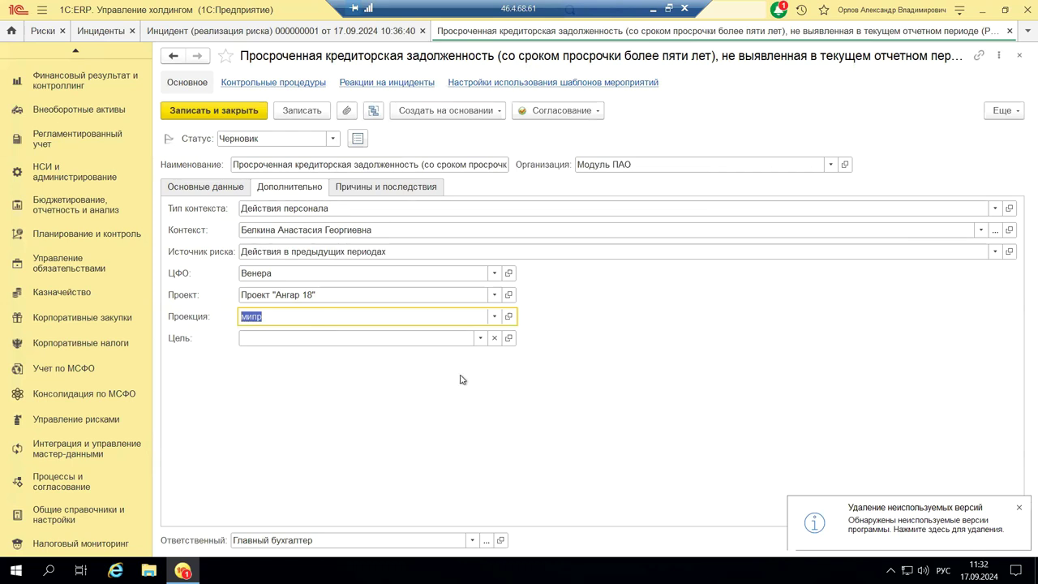
Look through the list of goals available for the risk's Цель without selecting one
{"action": "left_click", "coordinate": [480, 338]}
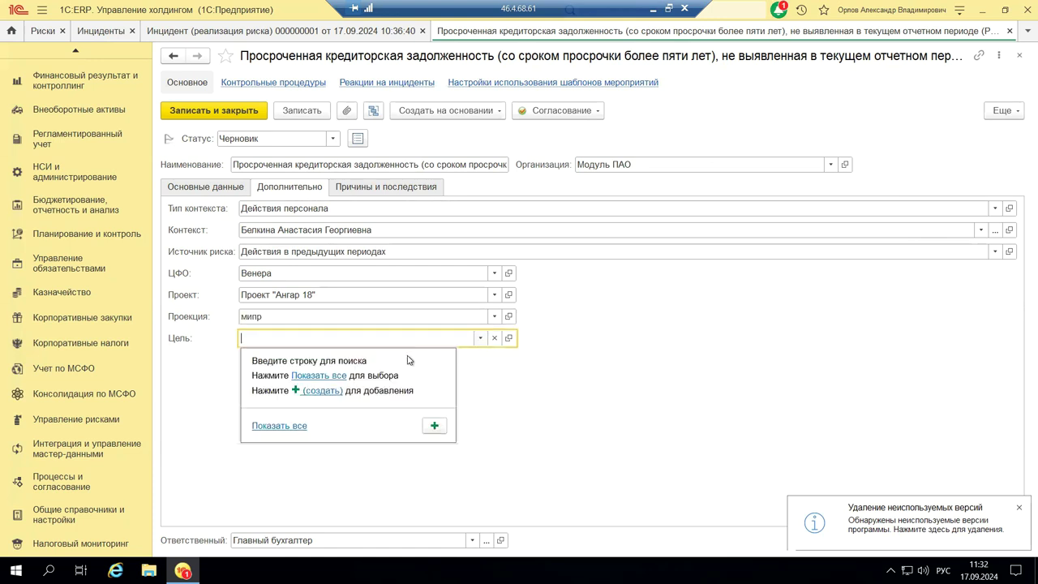
{"action": "left_click", "coordinate": [310, 376]}
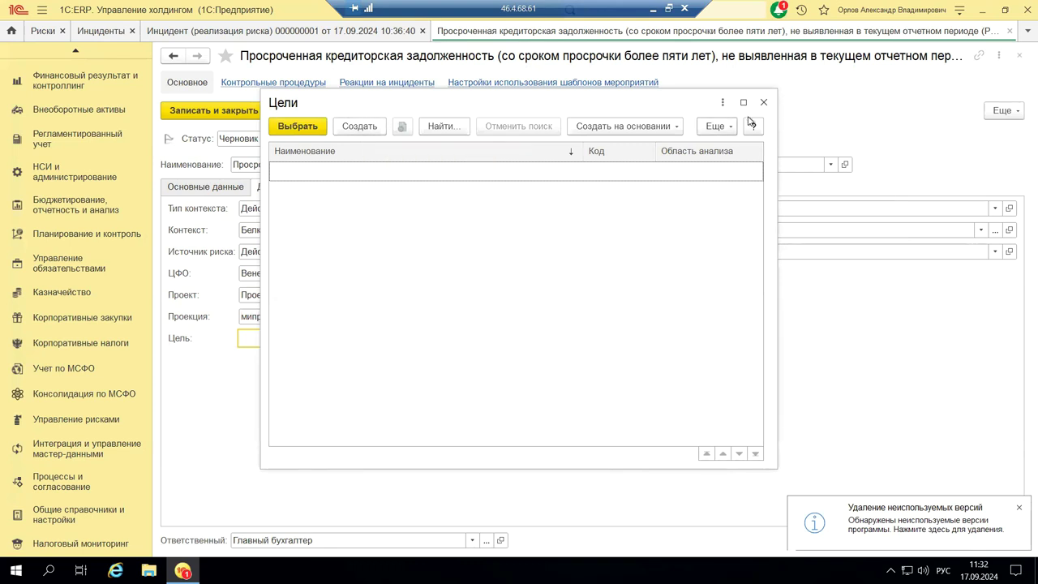
{"action": "left_click", "coordinate": [765, 103]}
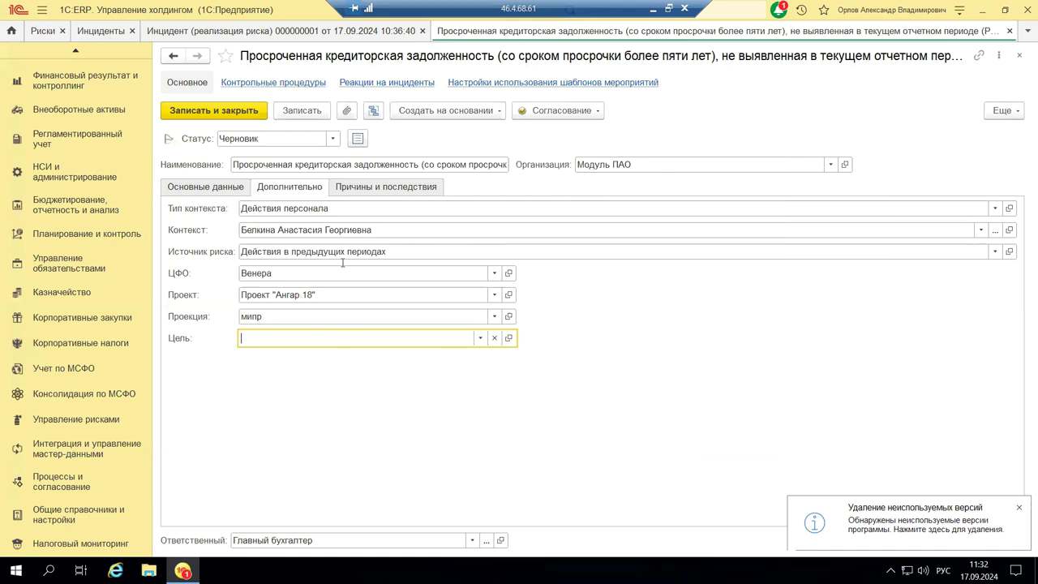
Review the risk's causes and consequences, control procedures and incident reactions
{"action": "left_click", "coordinate": [395, 192]}
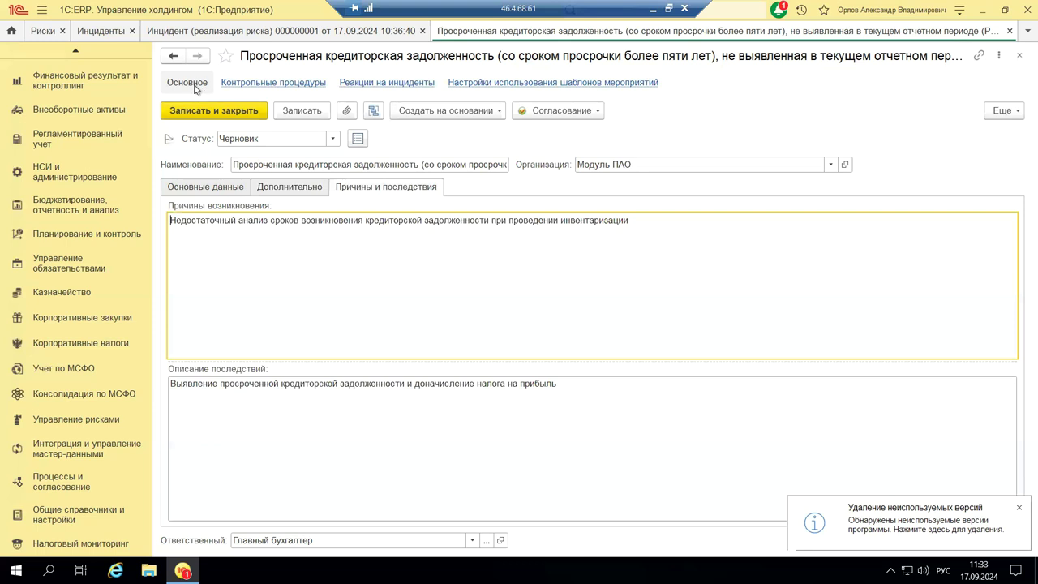
{"action": "left_click", "coordinate": [304, 84]}
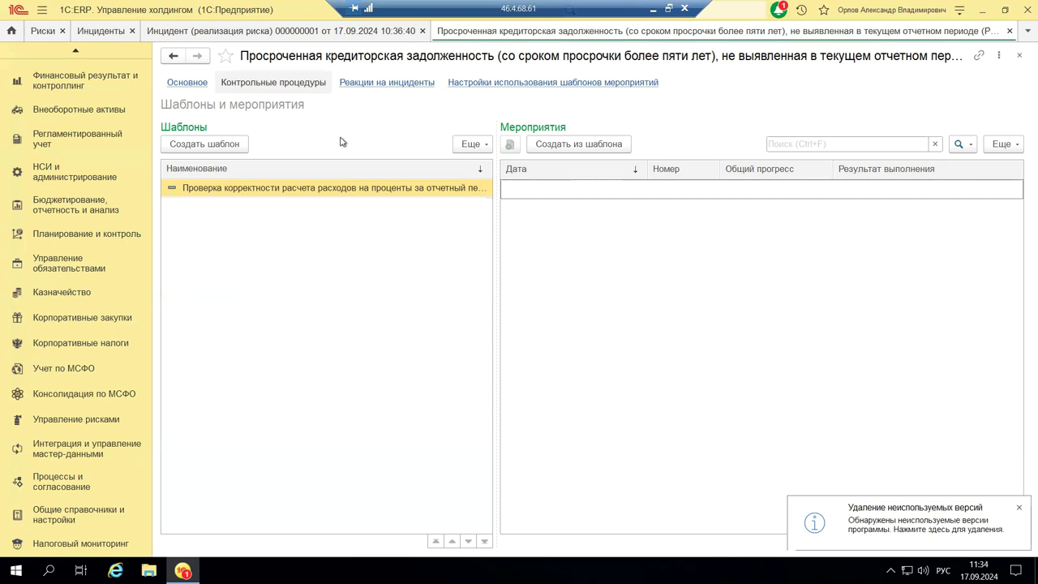
{"action": "left_click", "coordinate": [351, 84]}
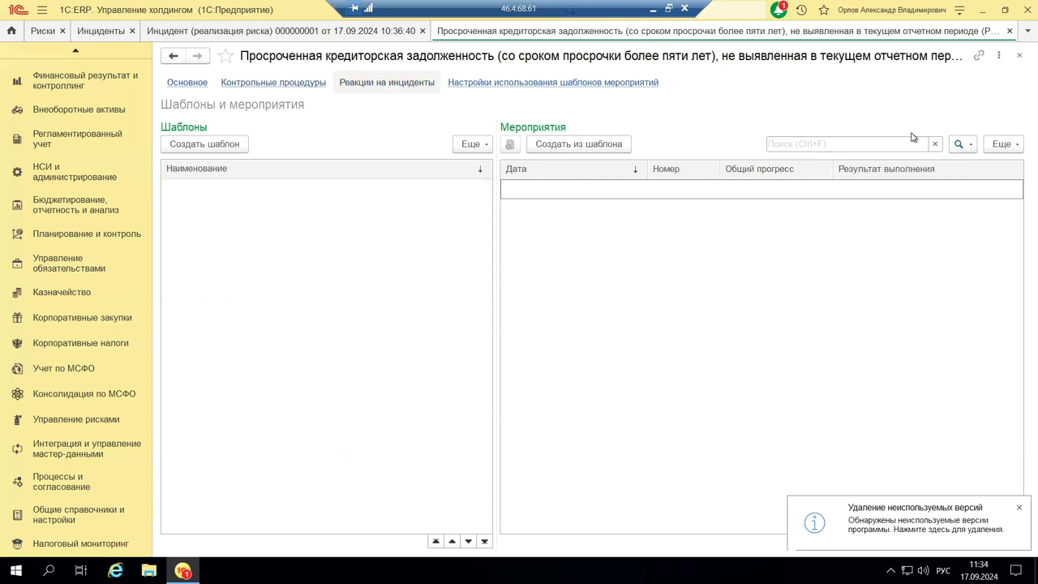
Switch to the PowerPoint presentation, review the risk management slides, and return to the 1C:ERP remote session
{"action": "left_click", "coordinate": [651, 11]}
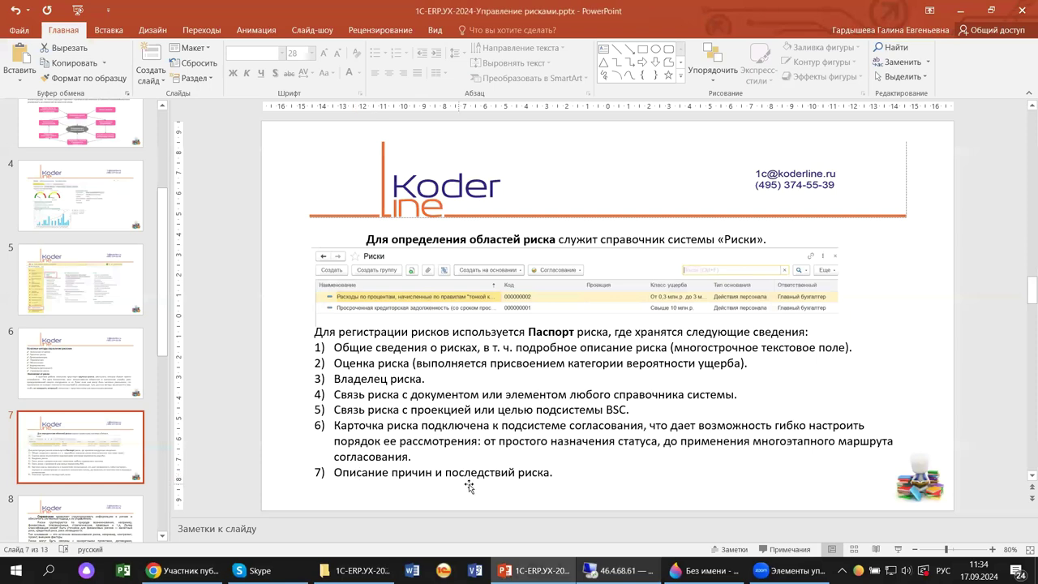
{"action": "scroll", "coordinate": [513, 485], "scroll_direction": "up", "scroll_amount": 1}
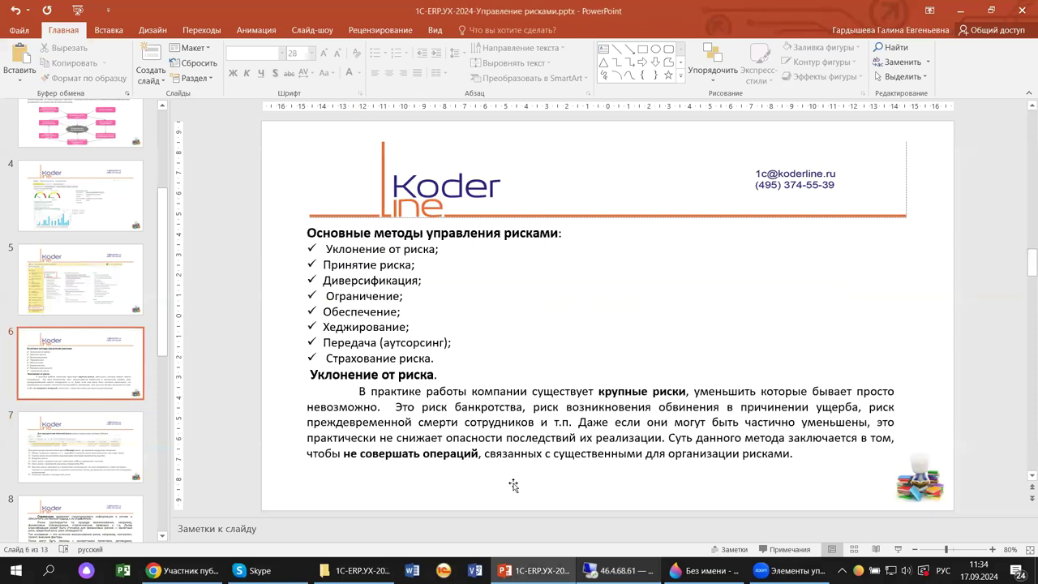
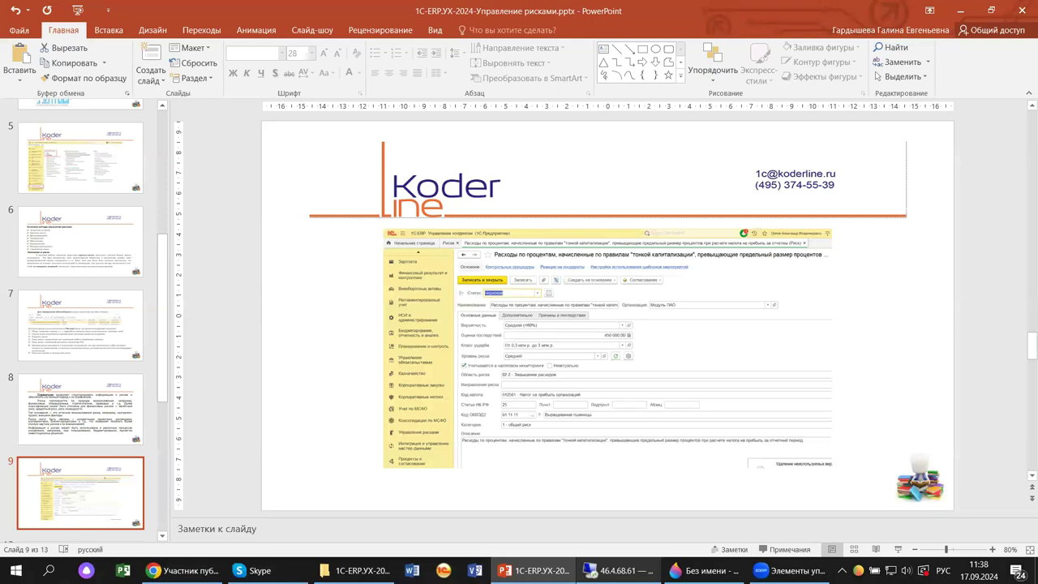
{"action": "left_click", "coordinate": [618, 571]}
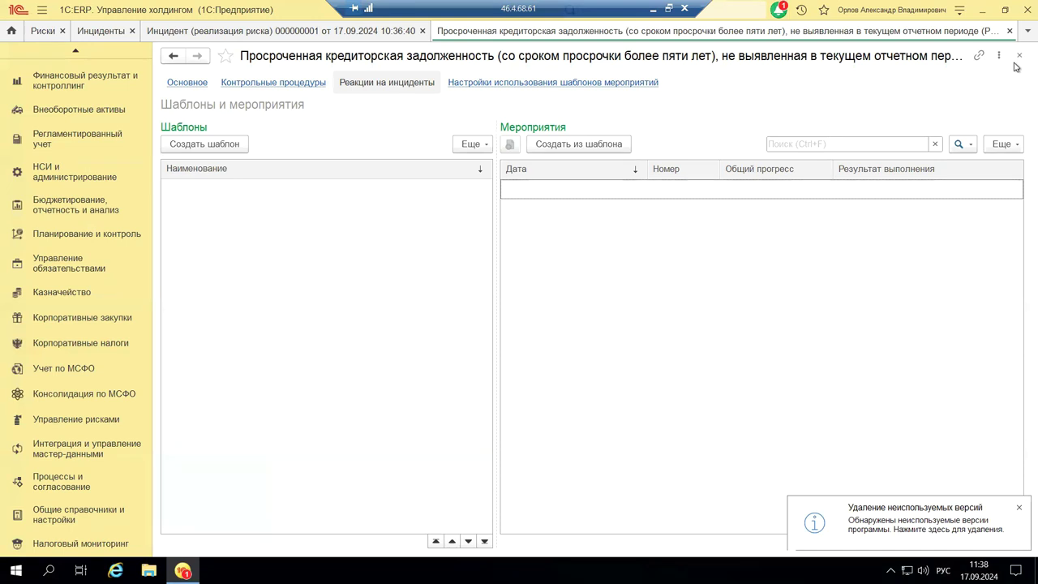
Close the overdue payables risk without saving its changes and open the Управление рисками section
{"action": "left_click", "coordinate": [1019, 56]}
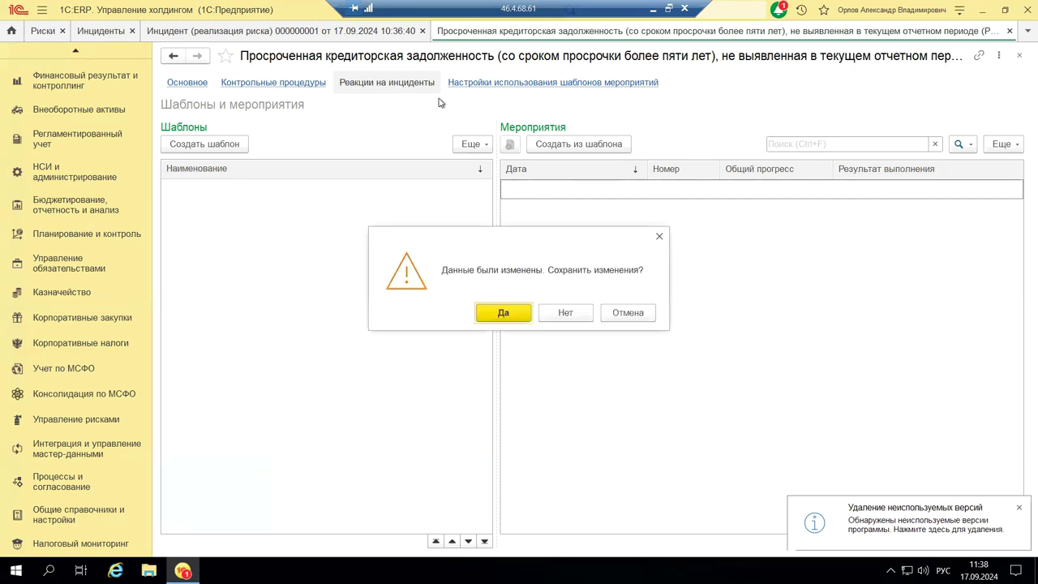
{"action": "left_click", "coordinate": [566, 313]}
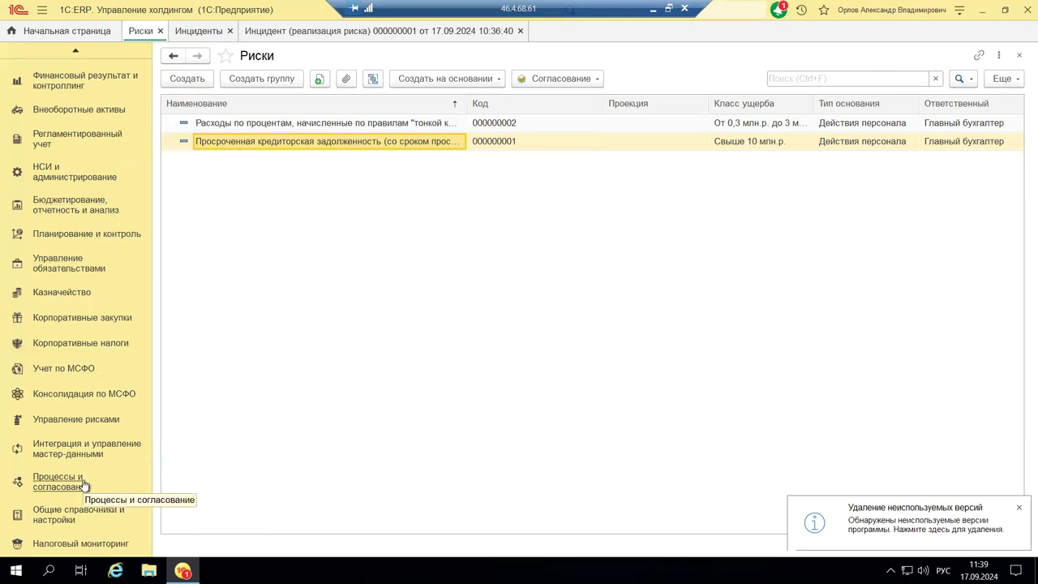
{"action": "left_click", "coordinate": [83, 424]}
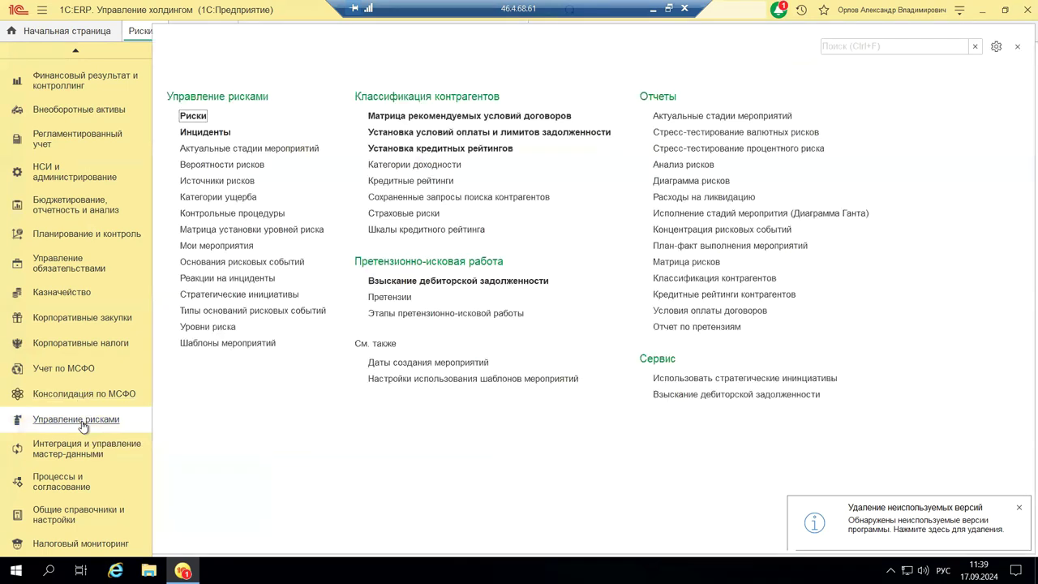
Open the Инциденты list and bring up the overdue payables incident for организация Венера
{"action": "left_click", "coordinate": [215, 133]}
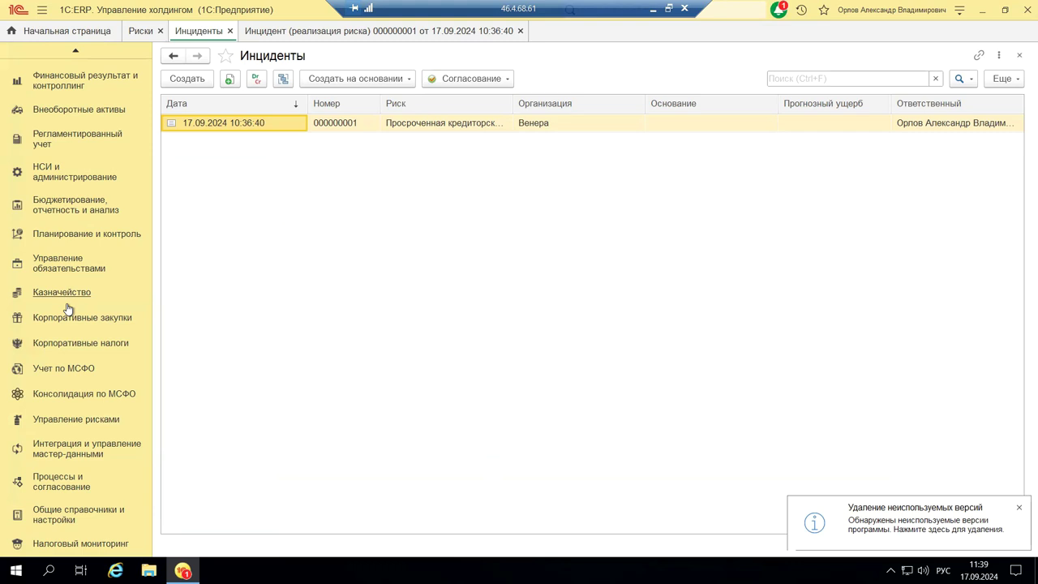
{"action": "left_click", "coordinate": [63, 418]}
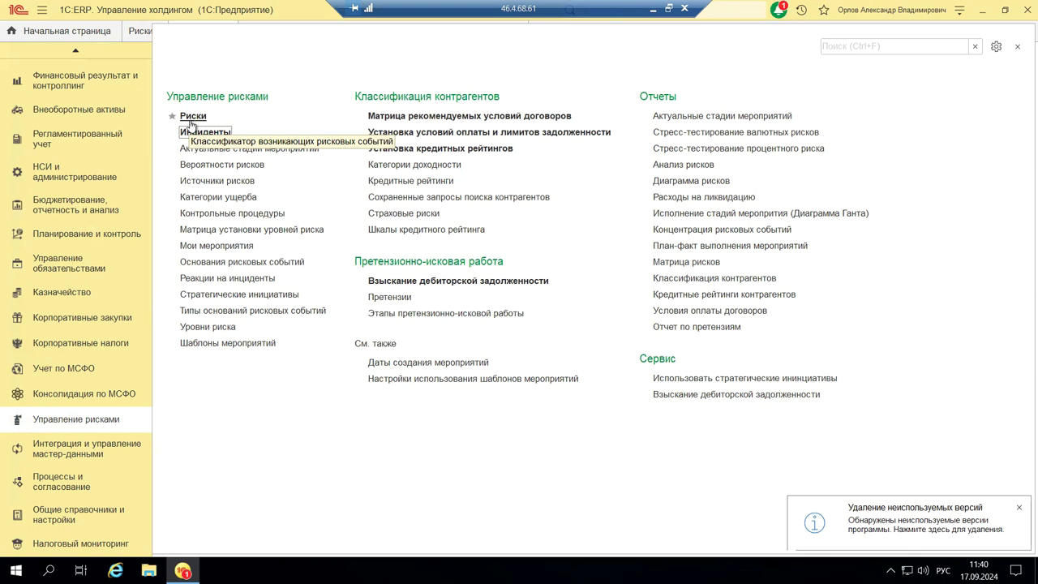
{"action": "left_click", "coordinate": [95, 422]}
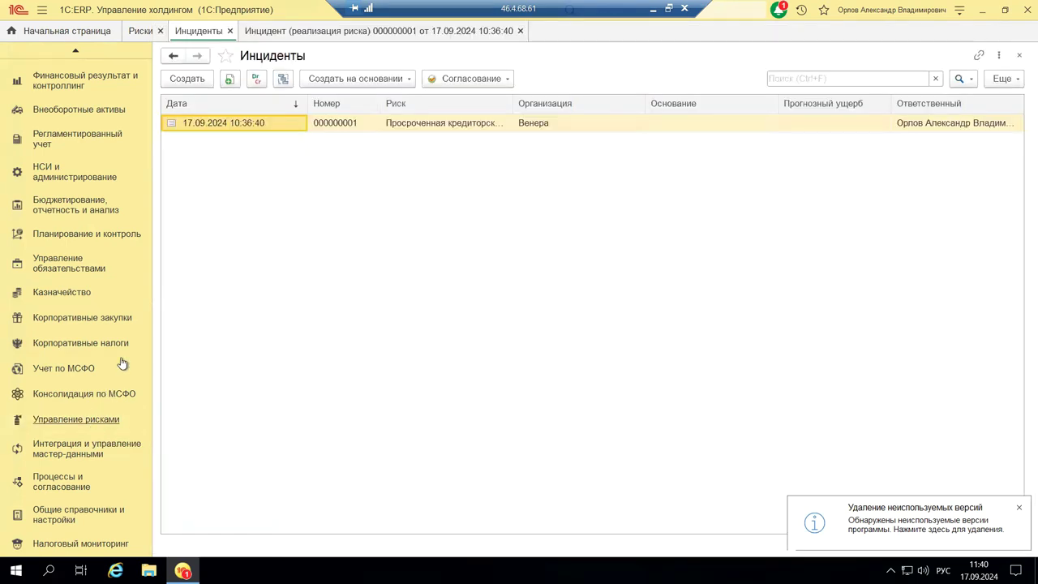
{"action": "double_click", "coordinate": [353, 121]}
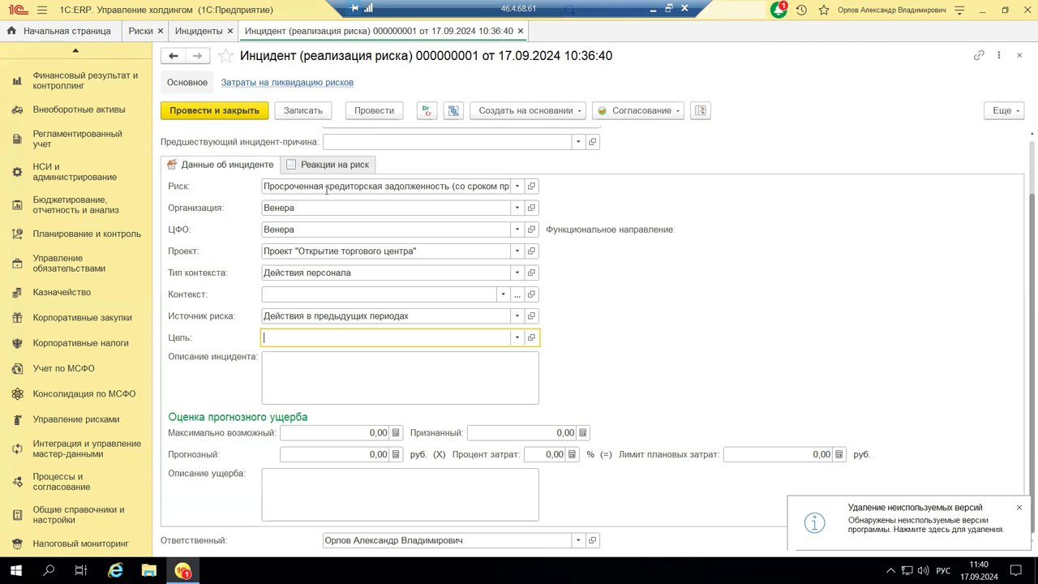
Look through the full list of risks available for the incident's Риск without selecting one
{"action": "left_click", "coordinate": [520, 187]}
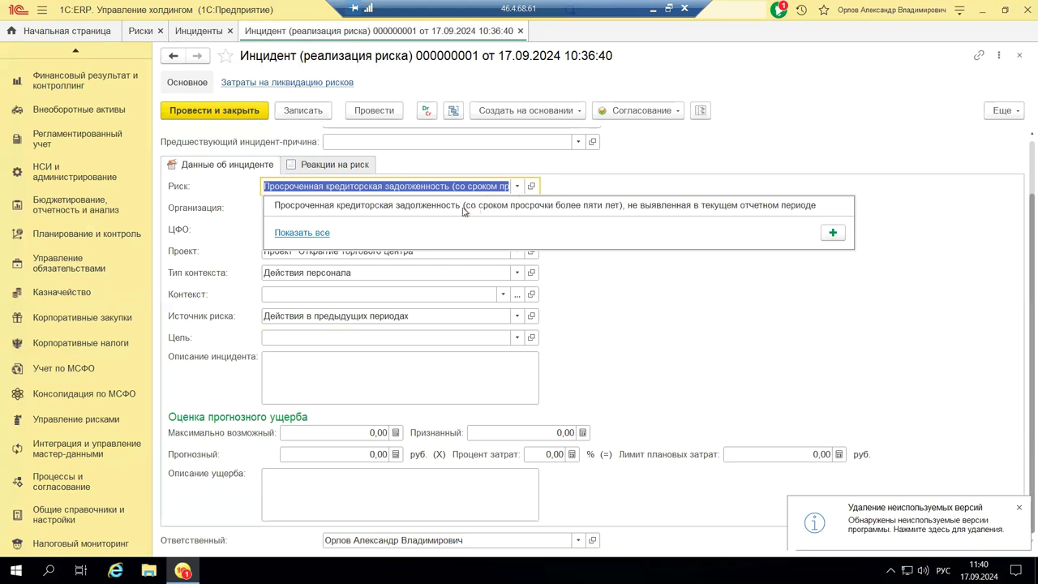
{"action": "left_click", "coordinate": [282, 234]}
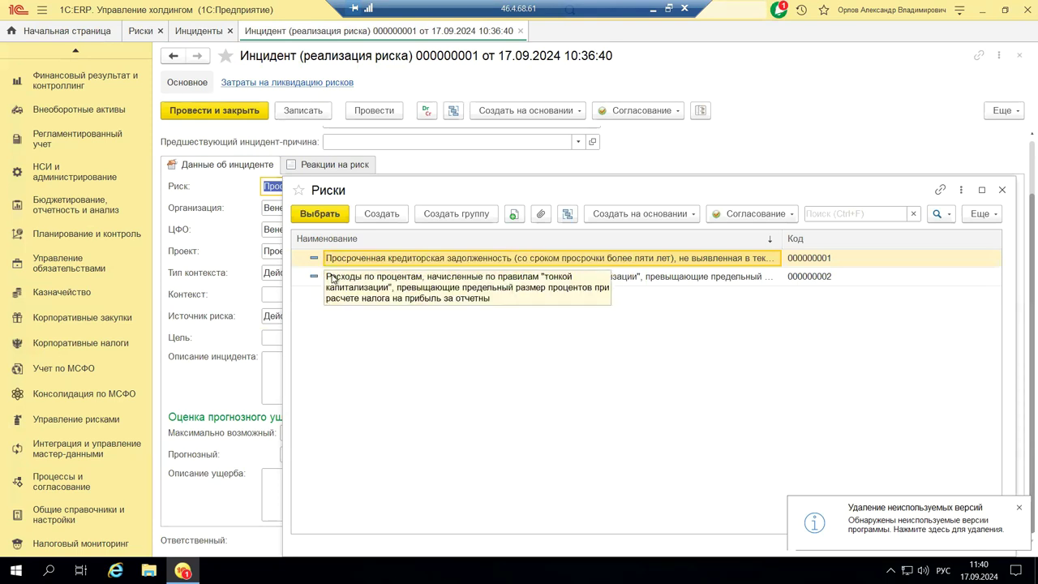
{"action": "left_click", "coordinate": [1003, 190]}
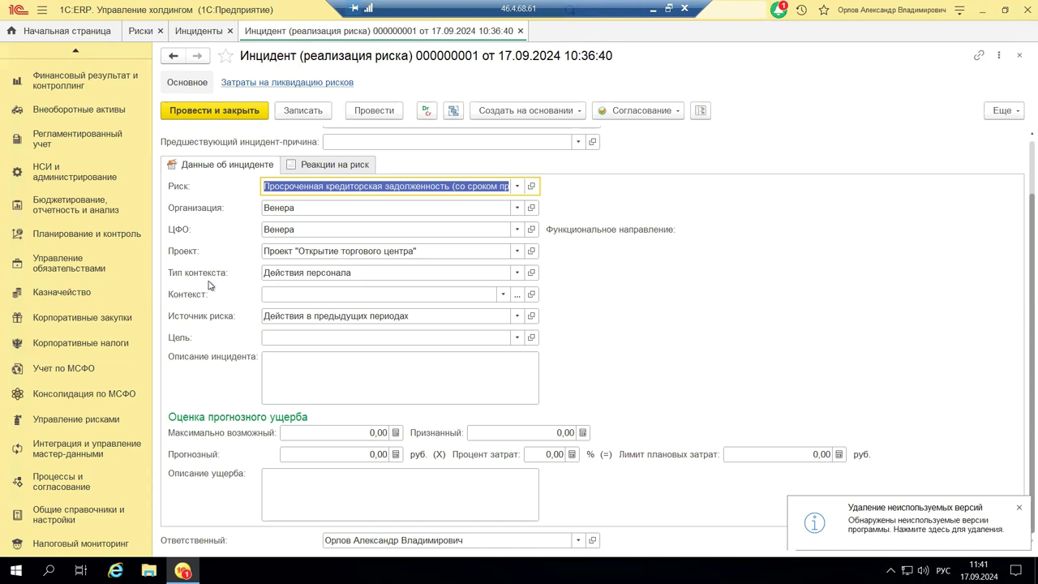
Look through the types available for the incident's Тип контекста without changing the selection
{"action": "left_click", "coordinate": [511, 277]}
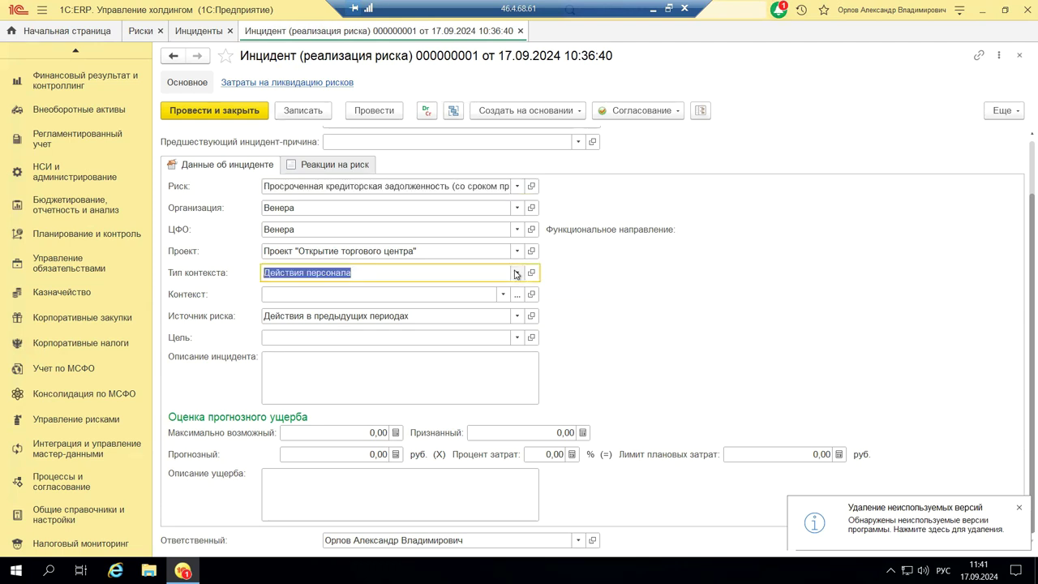
{"action": "left_click", "coordinate": [516, 275]}
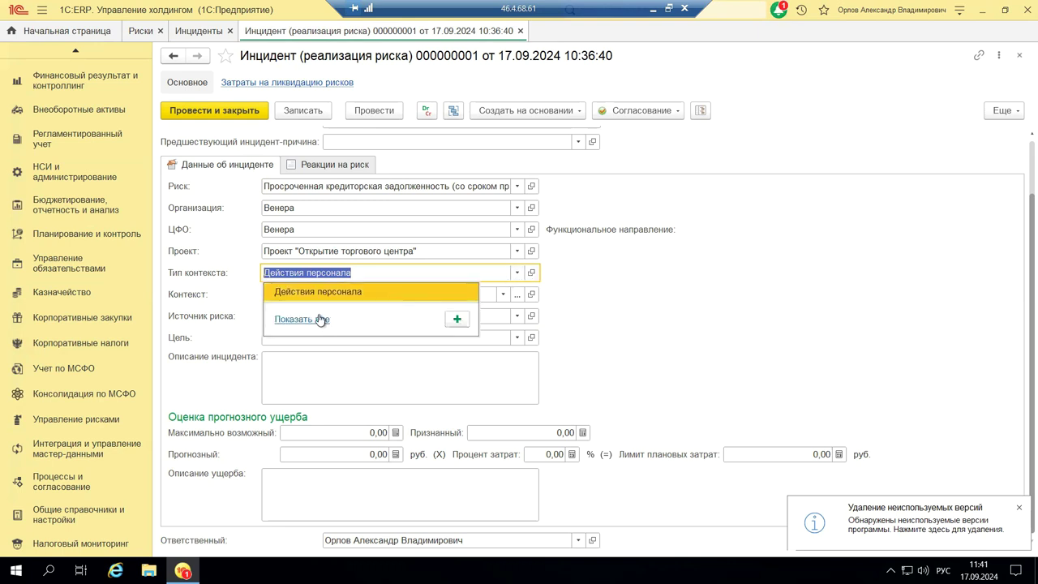
{"action": "left_click", "coordinate": [291, 321]}
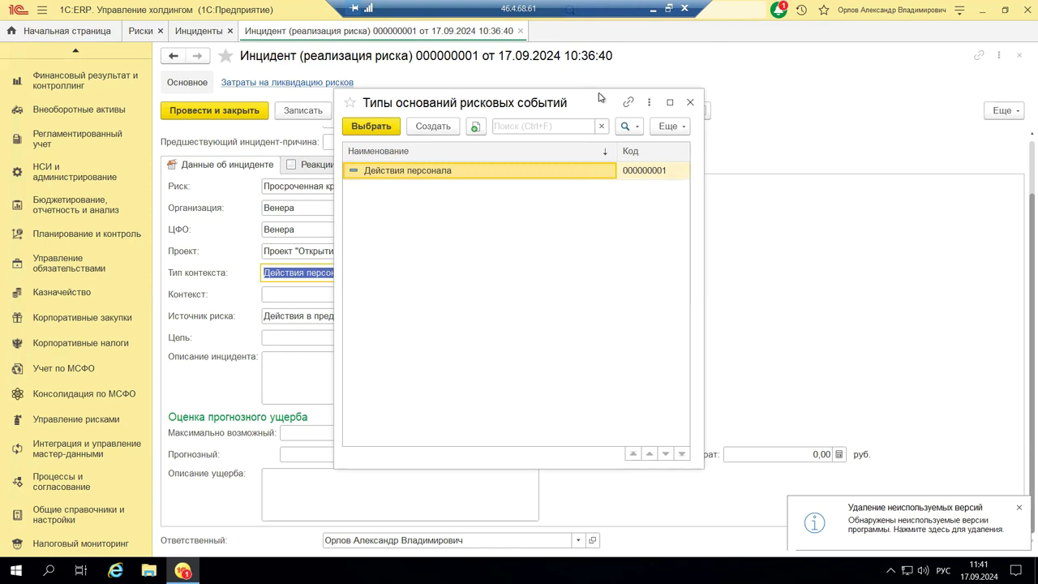
{"action": "left_click", "coordinate": [690, 104]}
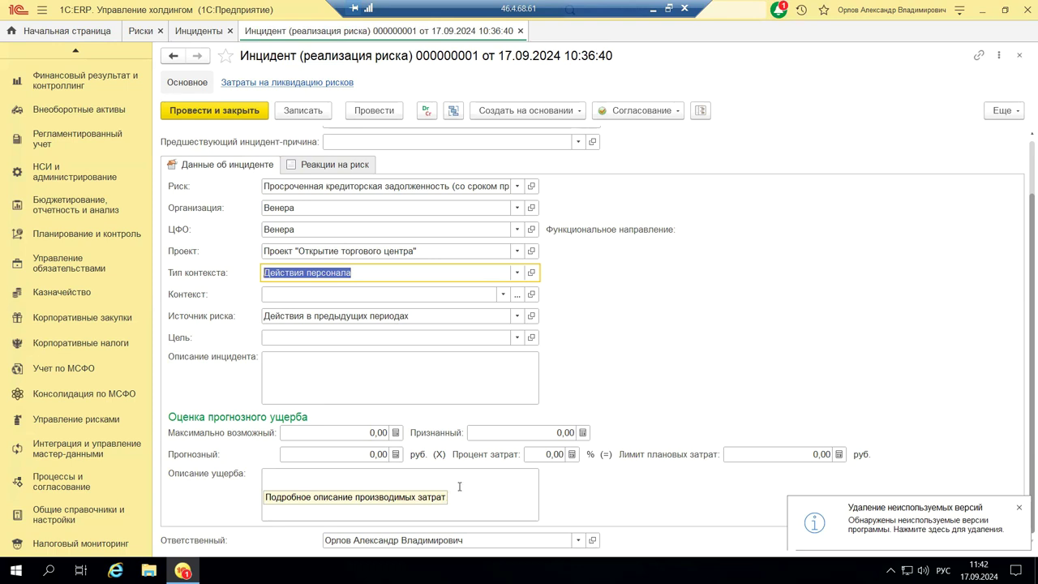
Start a new мероприятие from the incident's Реакции на риск and review its main data, stages, description and participants
{"action": "left_click", "coordinate": [353, 164]}
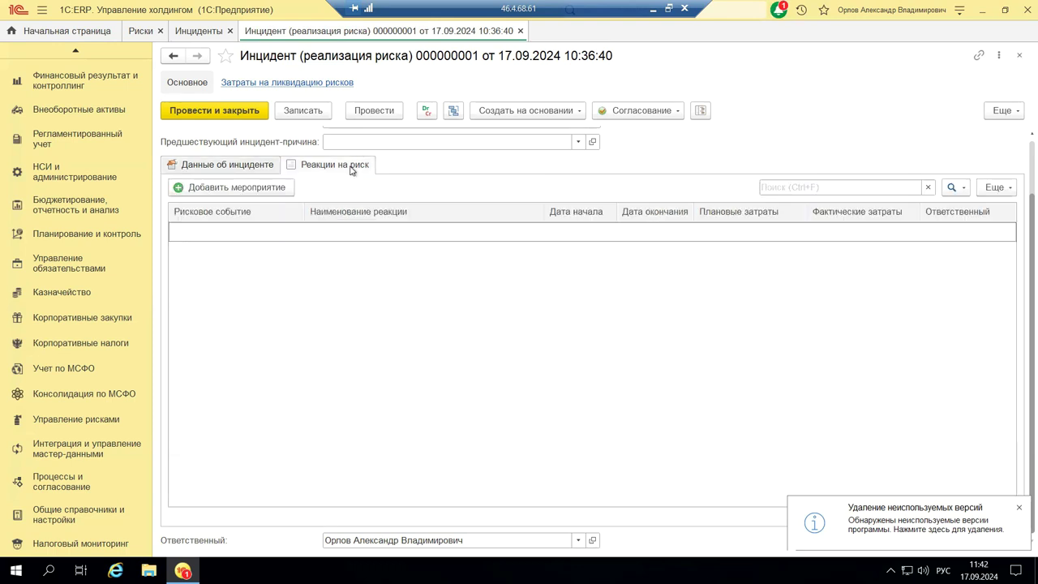
{"action": "left_click", "coordinate": [208, 188]}
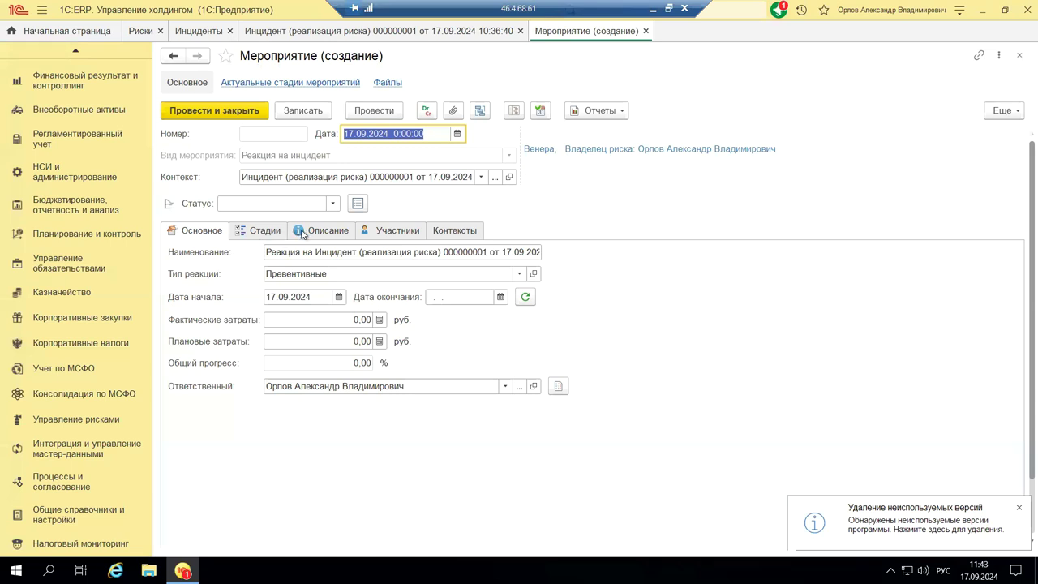
{"action": "left_click", "coordinate": [262, 233]}
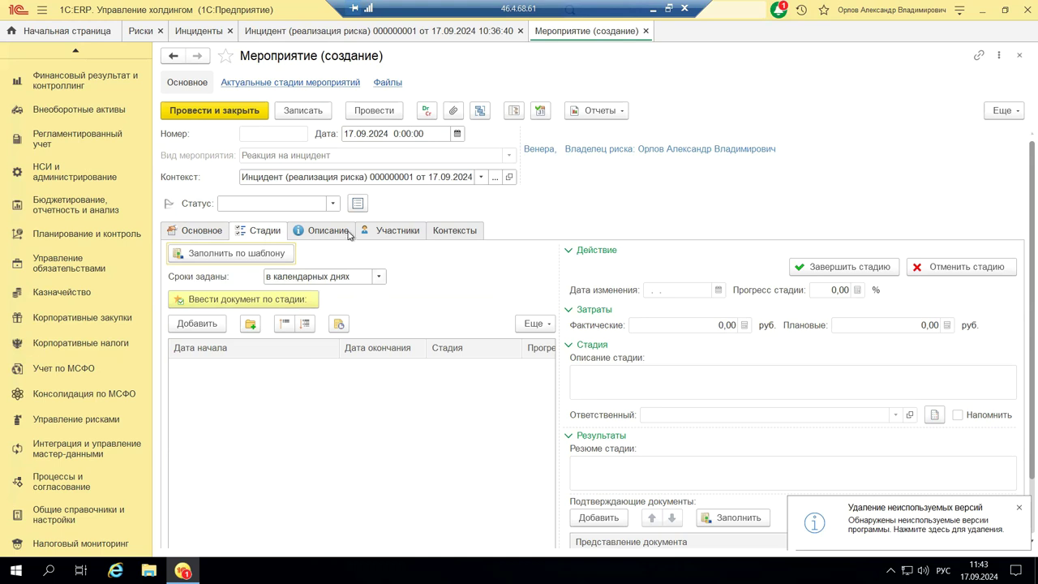
{"action": "left_click", "coordinate": [314, 230]}
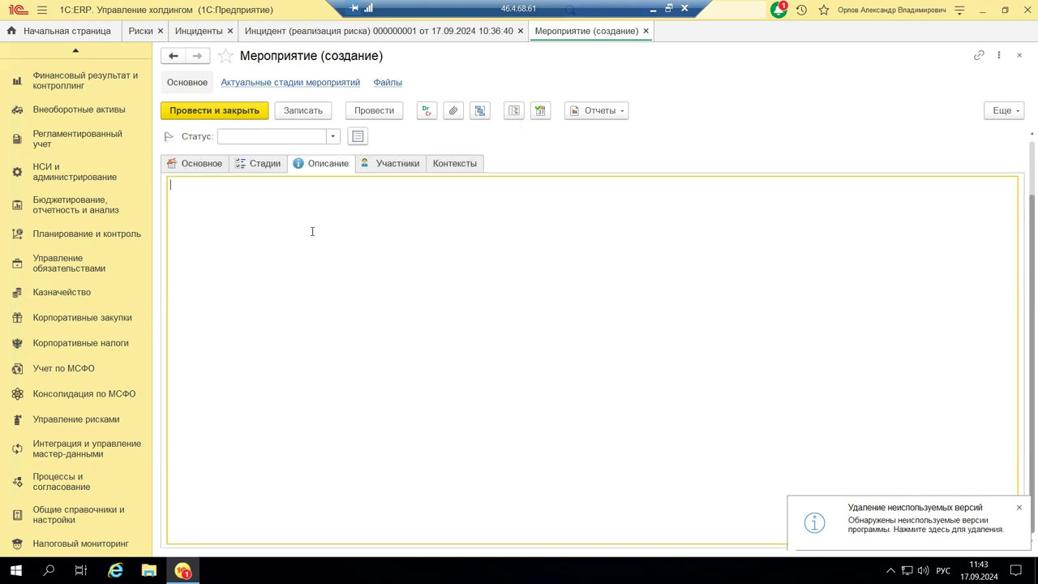
{"action": "left_click", "coordinate": [387, 166]}
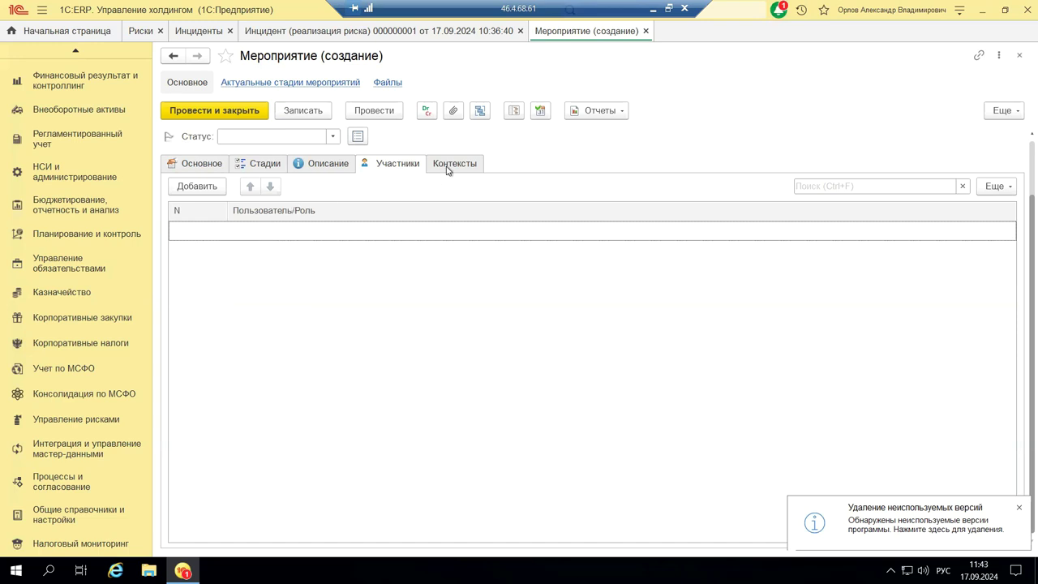
Review the Статус options of the new мероприятие, and close it and the incident without saving
{"action": "left_click", "coordinate": [334, 136]}
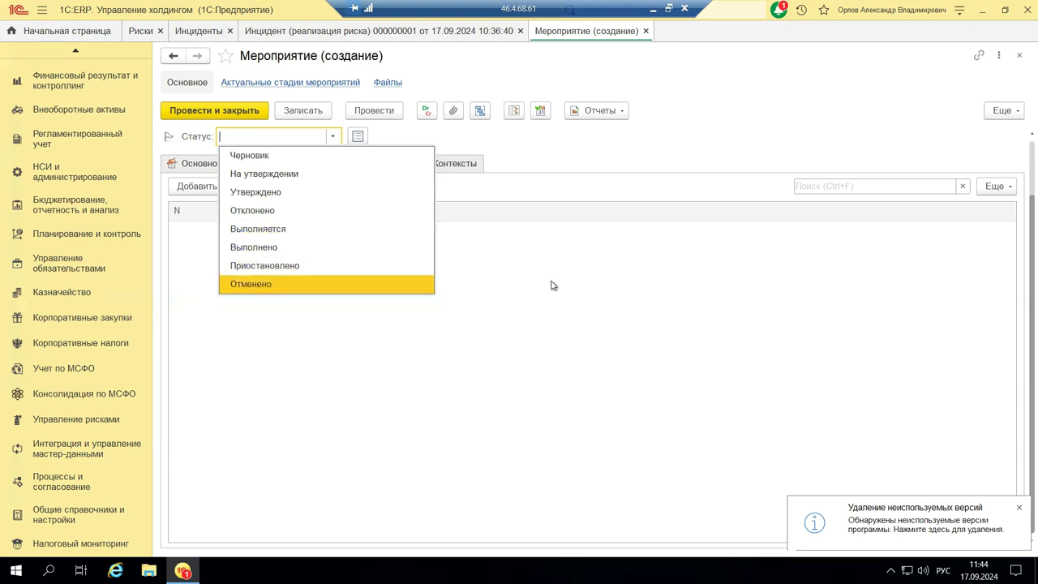
{"action": "key", "text": "Escape"}
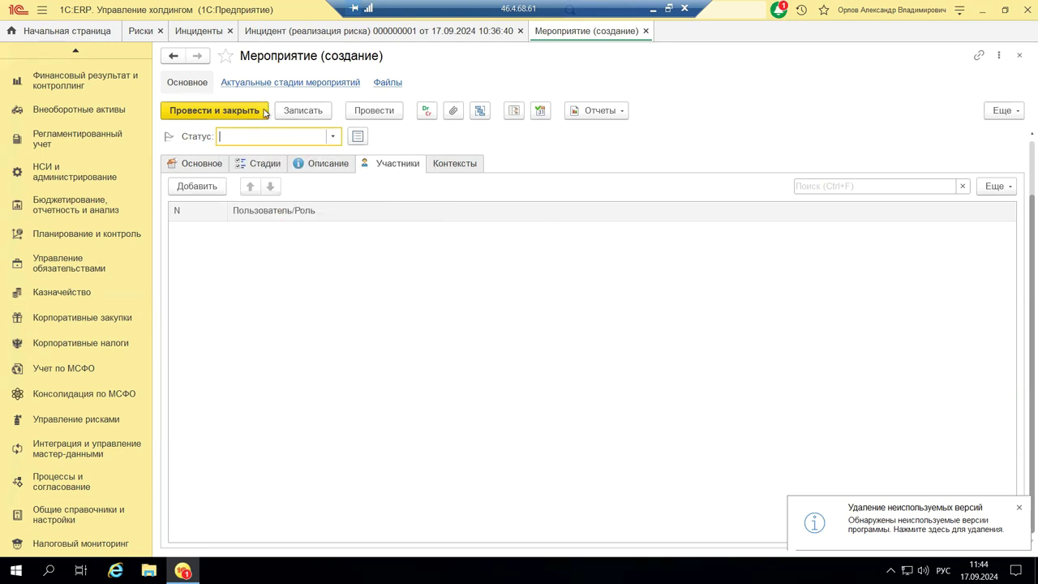
{"action": "left_click", "coordinate": [1021, 56]}
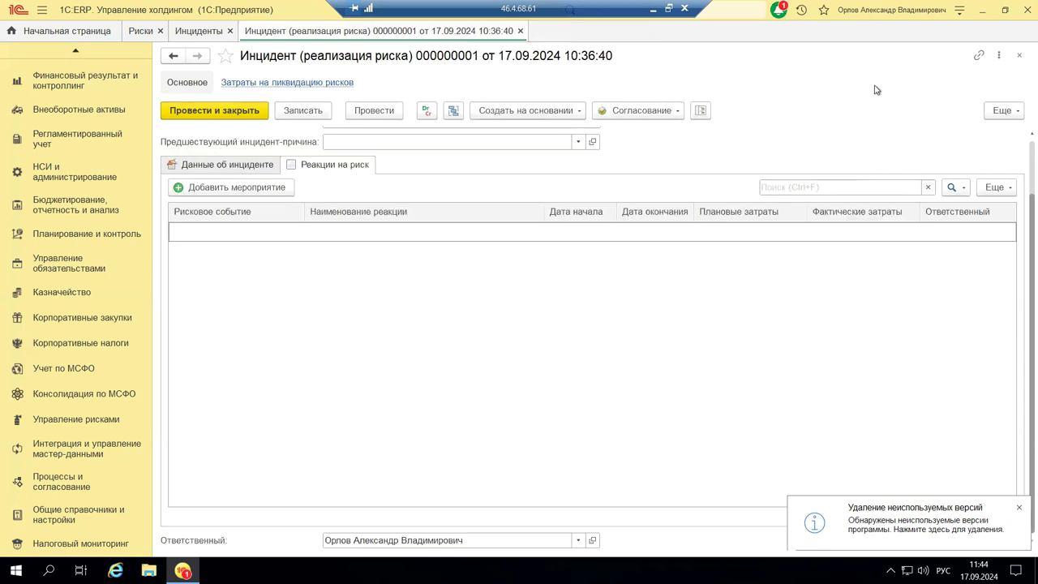
{"action": "left_click", "coordinate": [1020, 58]}
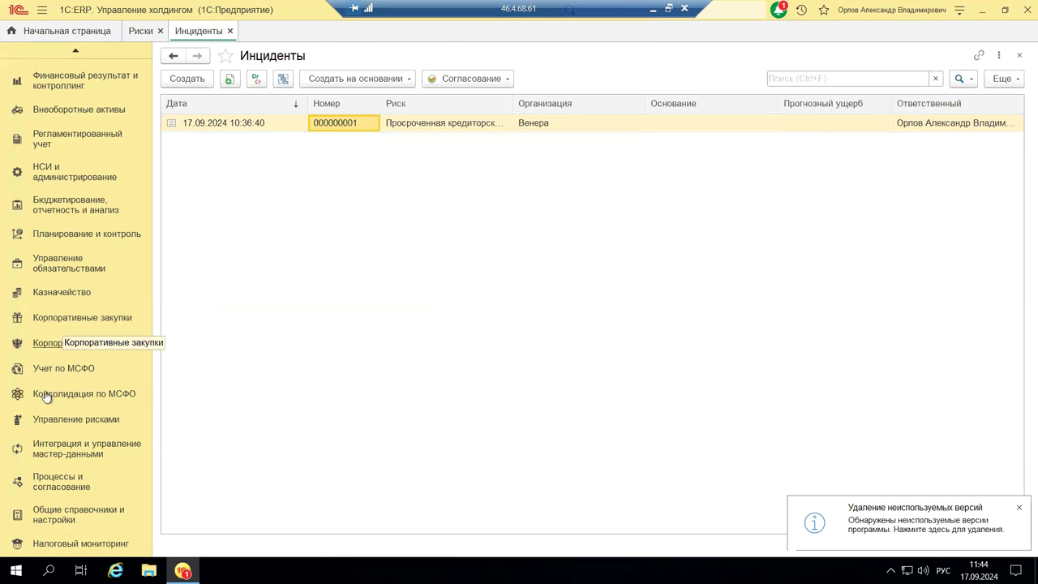
Review the Кредитные рейтинги directory of the Управление рисками section, and close it together with the Инциденты list
{"action": "left_click", "coordinate": [49, 422]}
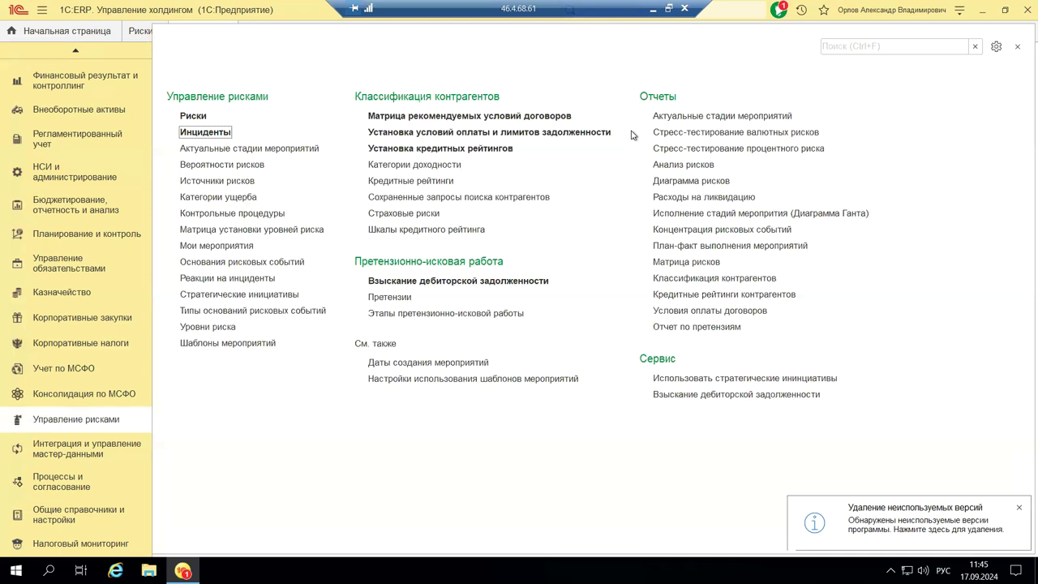
{"action": "left_click", "coordinate": [401, 182]}
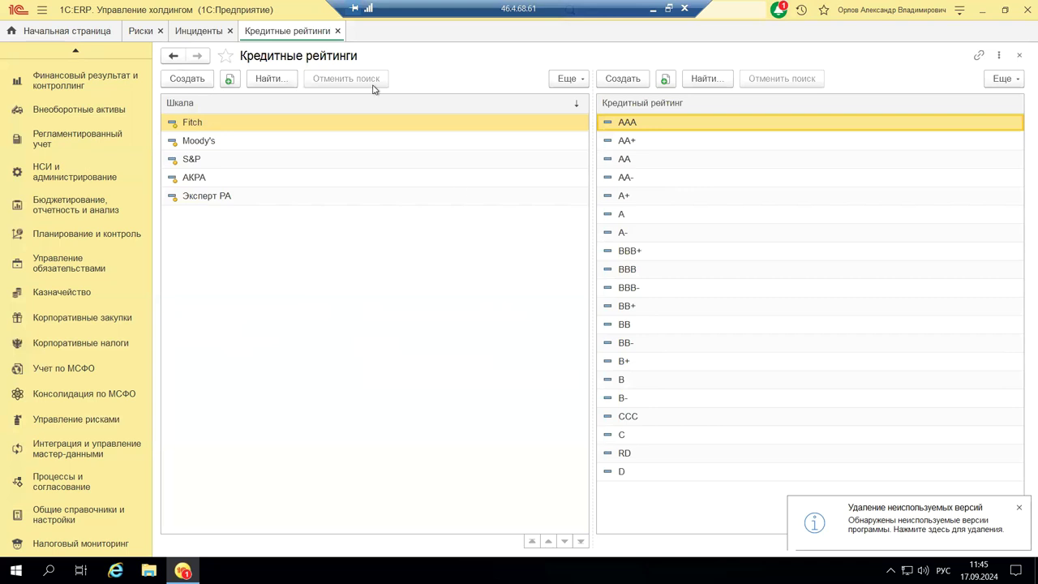
{"action": "left_click", "coordinate": [1020, 55]}
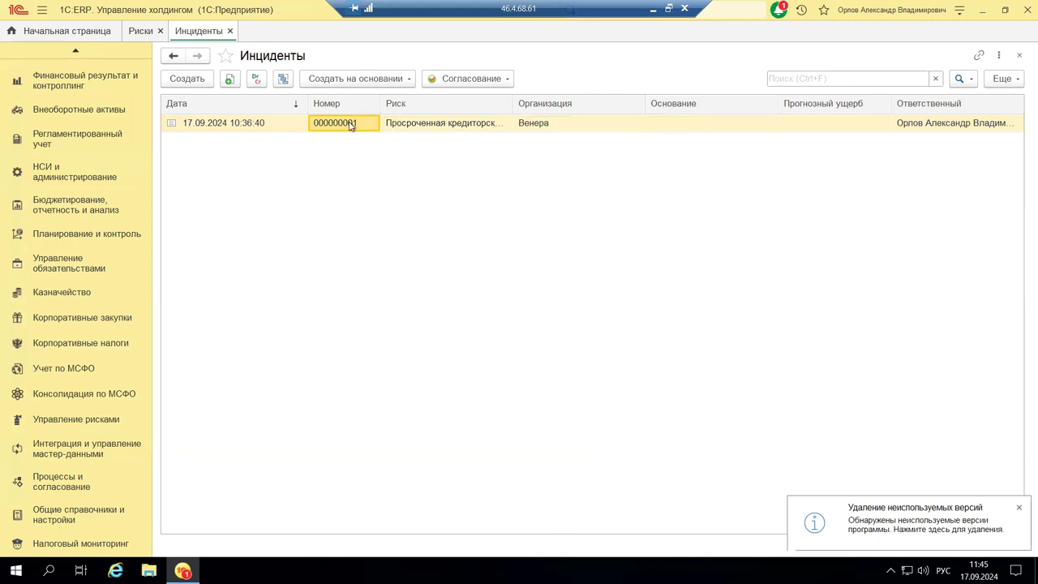
{"action": "left_click", "coordinate": [1020, 56]}
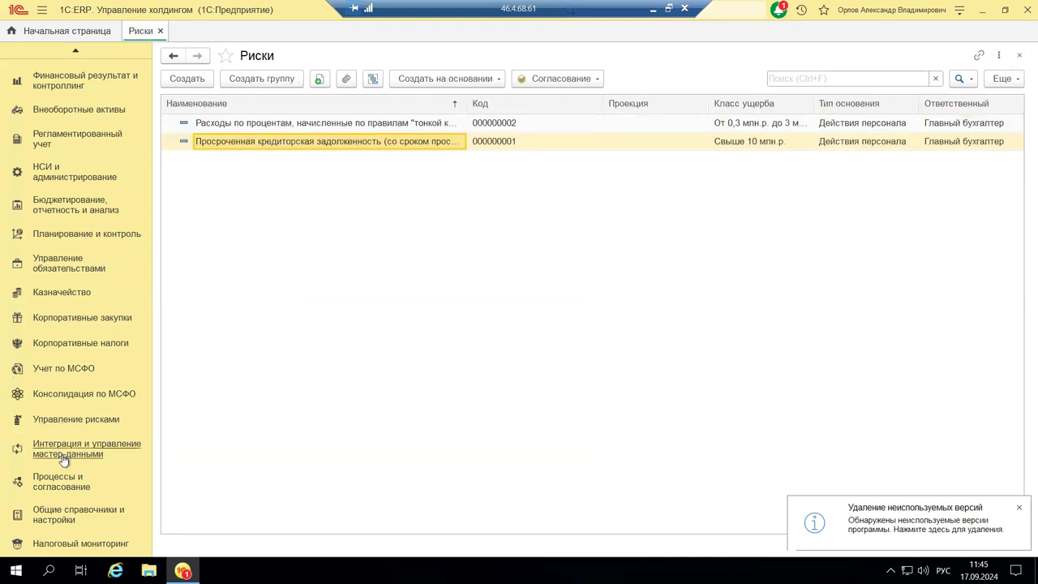
Review the Шкалы кредитного рейтинга directory of the Управление рисками section, and close it together with the Риски list
{"action": "left_click", "coordinate": [73, 420]}
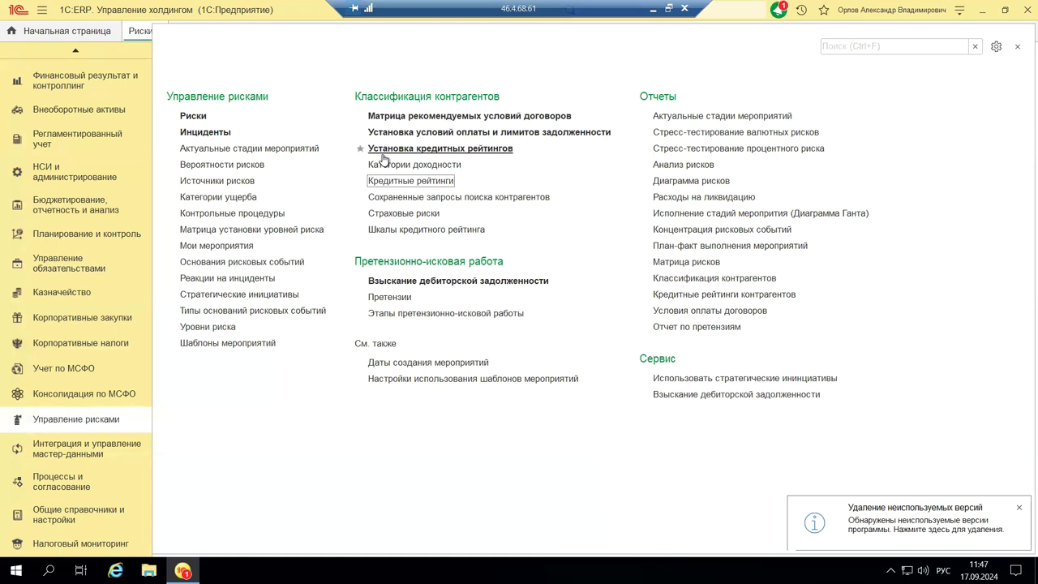
{"action": "right_click", "coordinate": [385, 160]}
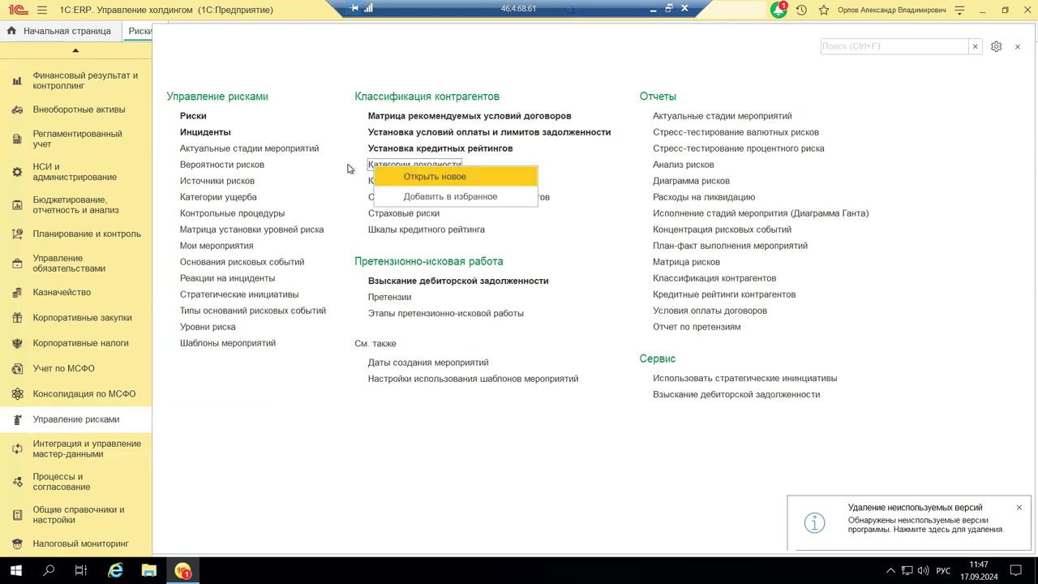
{"action": "left_click", "coordinate": [344, 179]}
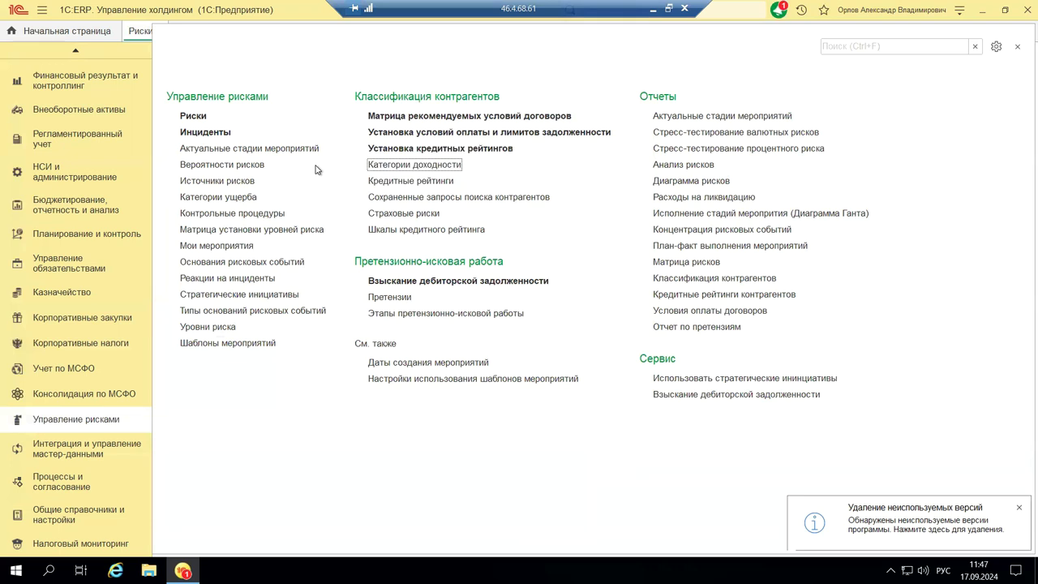
{"action": "left_click", "coordinate": [384, 231]}
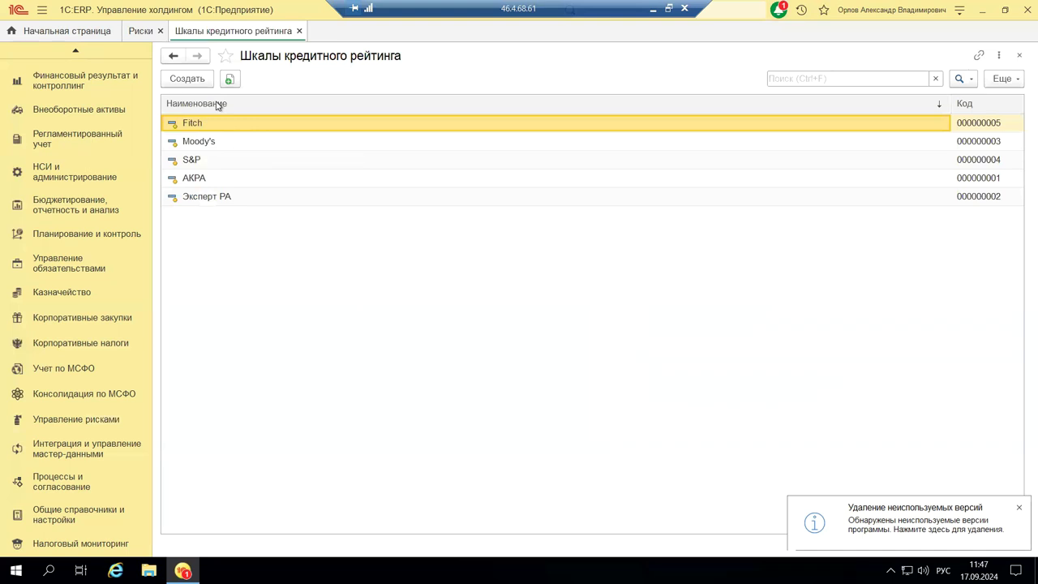
{"action": "left_click", "coordinate": [1020, 55]}
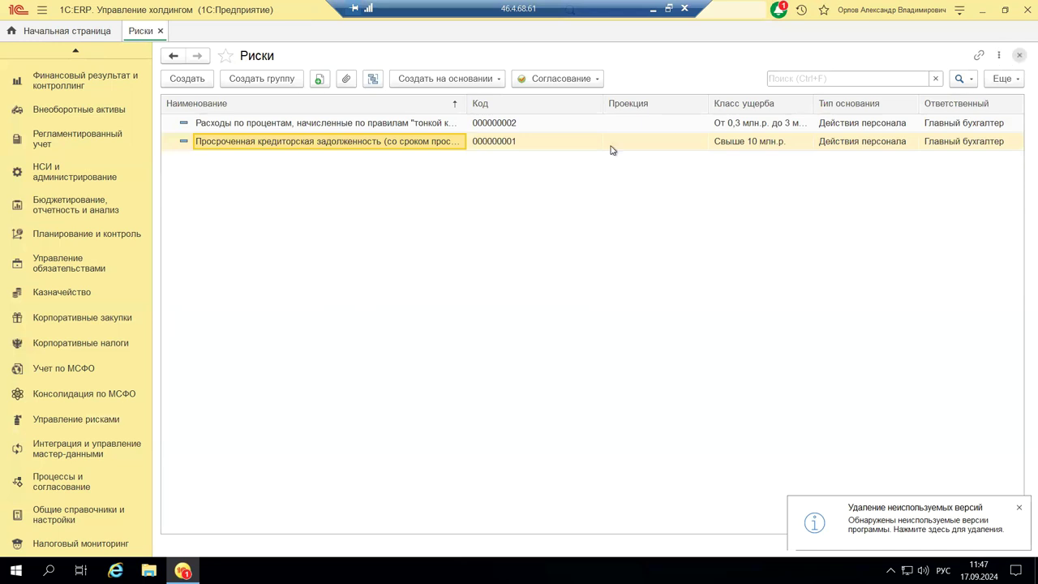
{"action": "key", "text": "Escape"}
Create a new Установка кредитных рейтингов document and choose Fitch as its Шкала кредитного рейтинга
{"action": "left_click", "coordinate": [73, 418]}
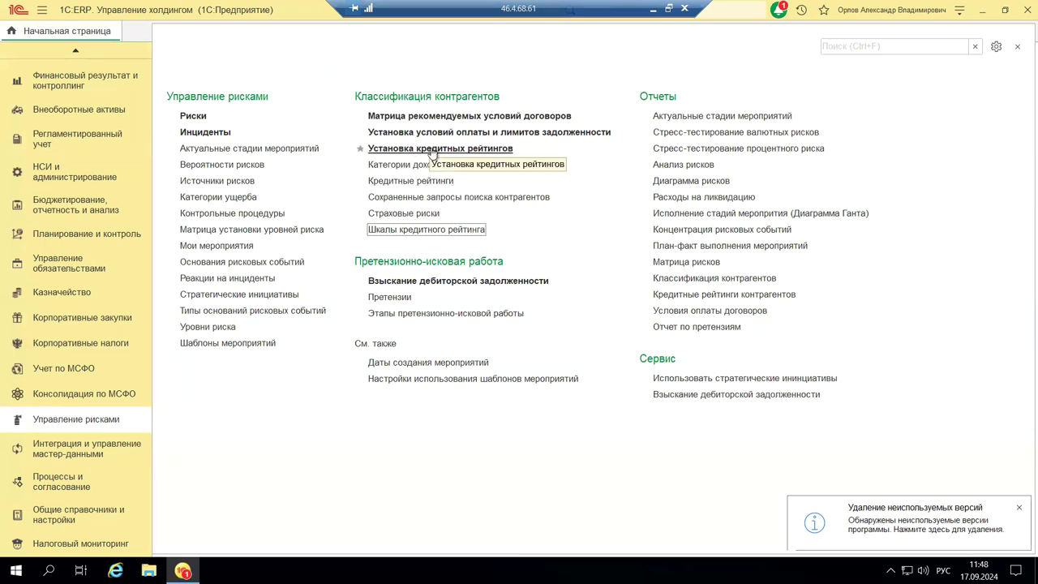
{"action": "left_click", "coordinate": [402, 148]}
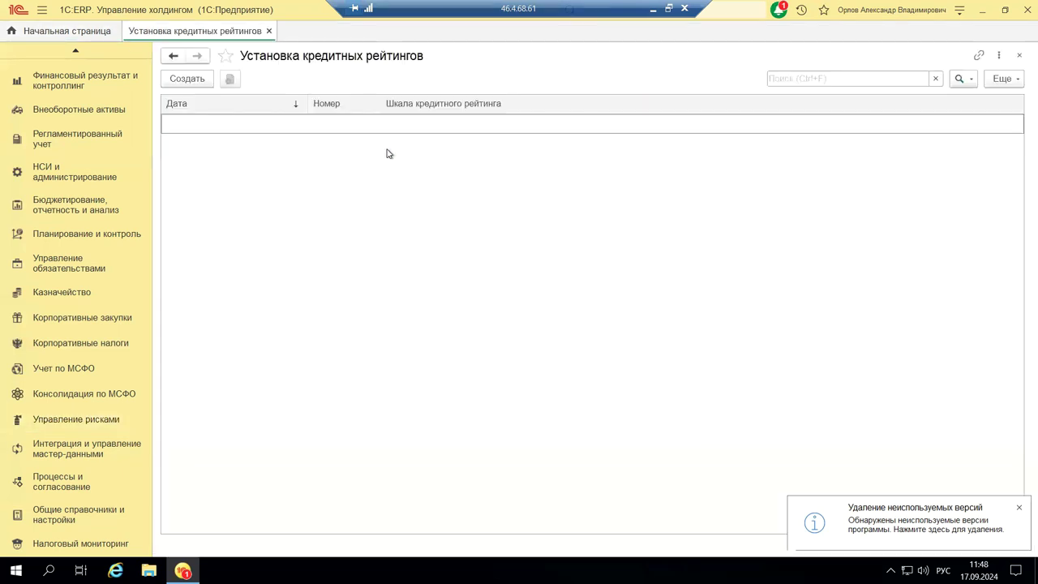
{"action": "left_click", "coordinate": [191, 84]}
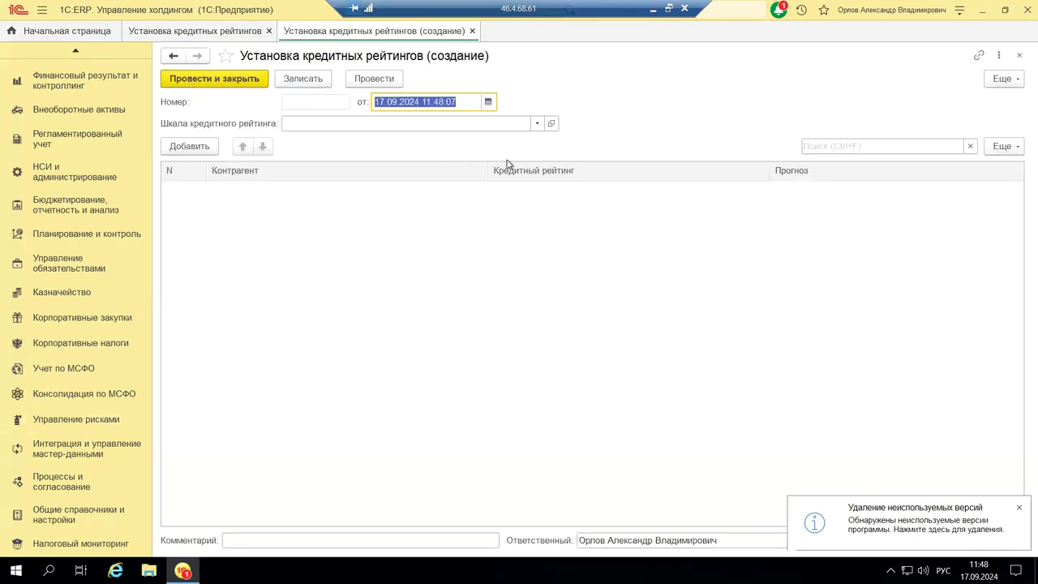
{"action": "left_click", "coordinate": [537, 124]}
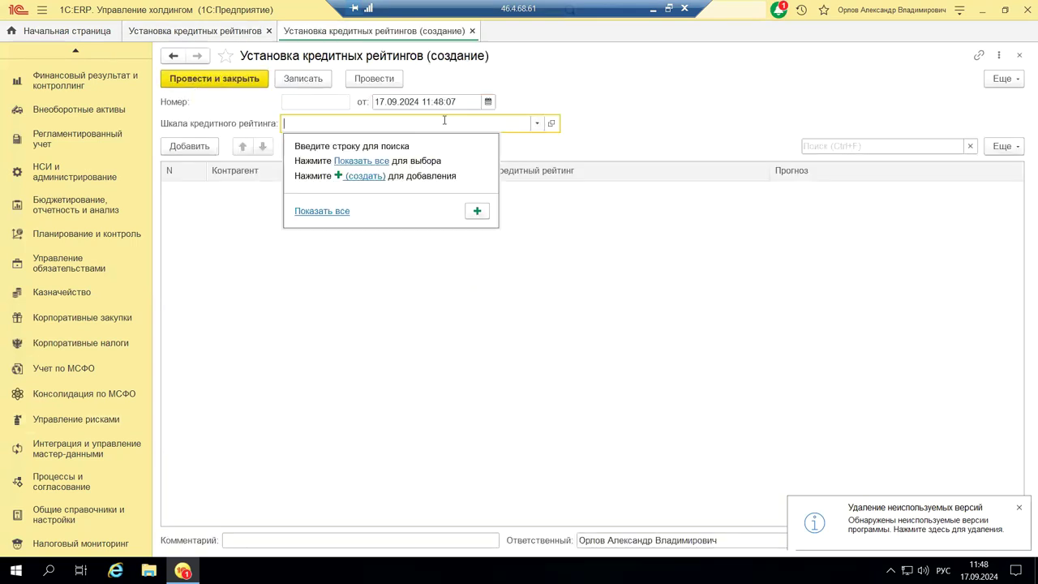
{"action": "left_click", "coordinate": [349, 161]}
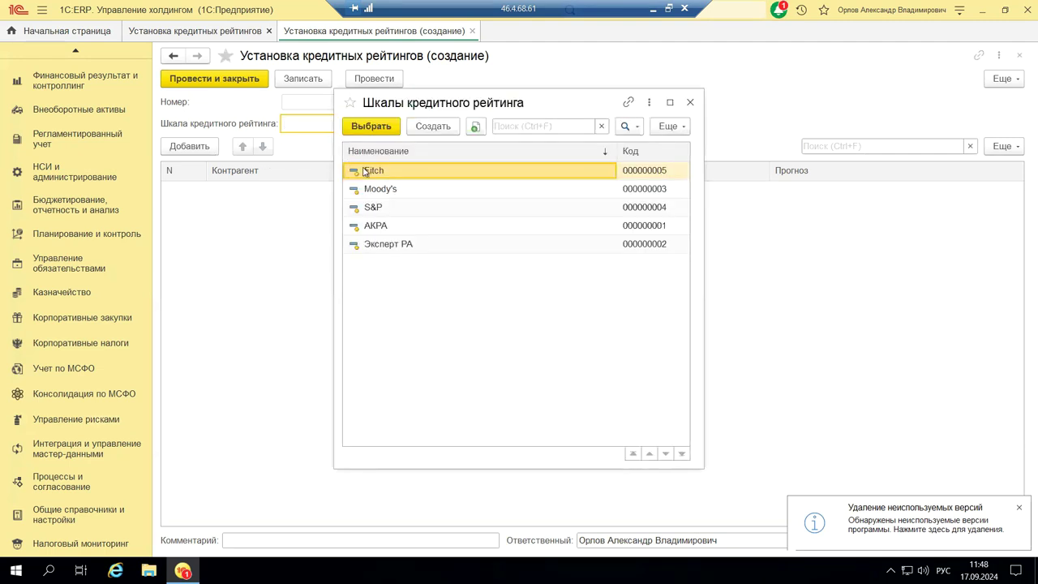
{"action": "left_click", "coordinate": [371, 126]}
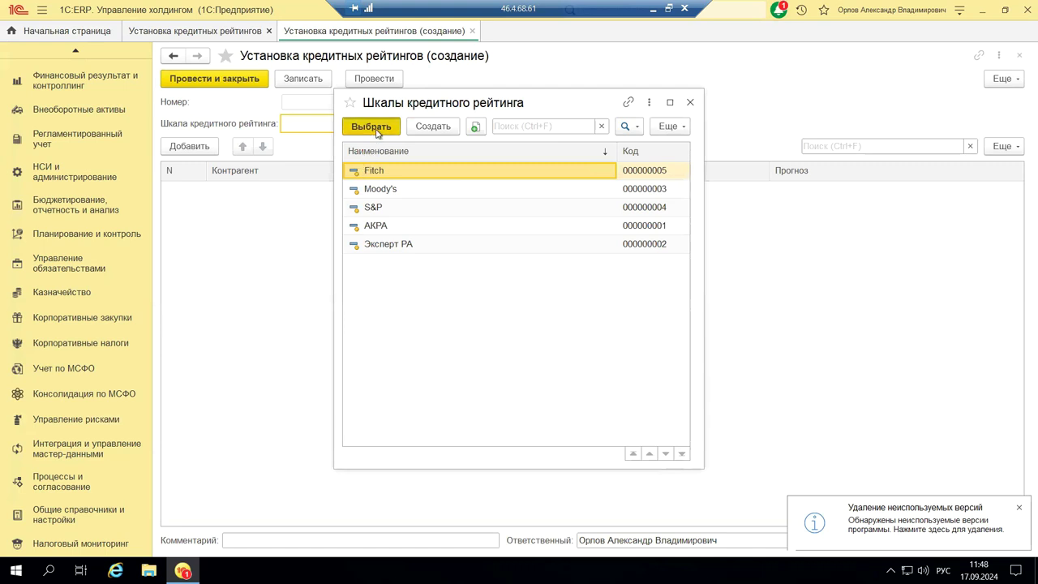
Add a row for the counterparty СБЕРБАНК РОССИИ to the new credit rating document, and close the document without saving
{"action": "left_click", "coordinate": [197, 151]}
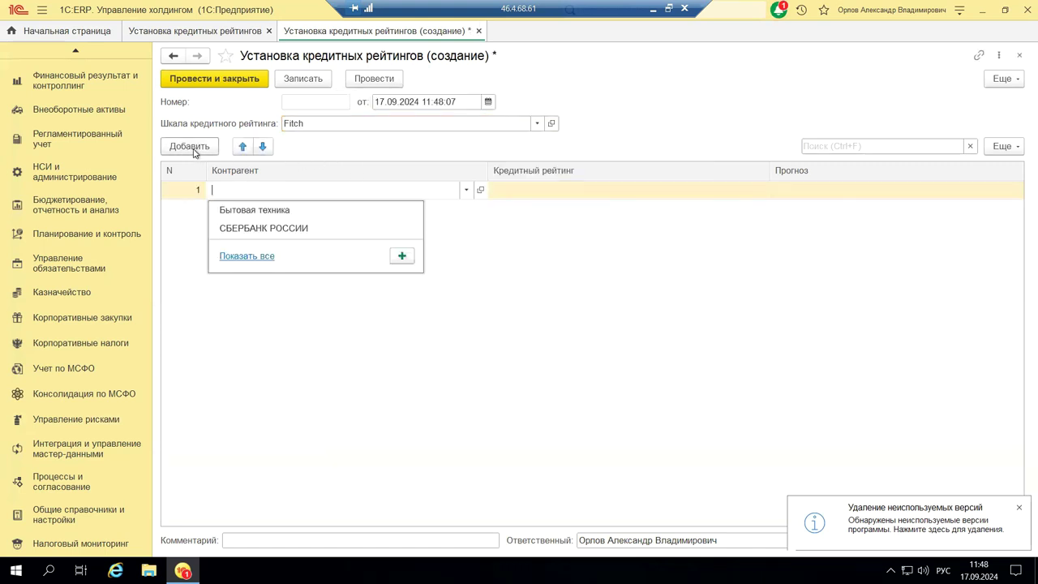
{"action": "left_click", "coordinate": [350, 231]}
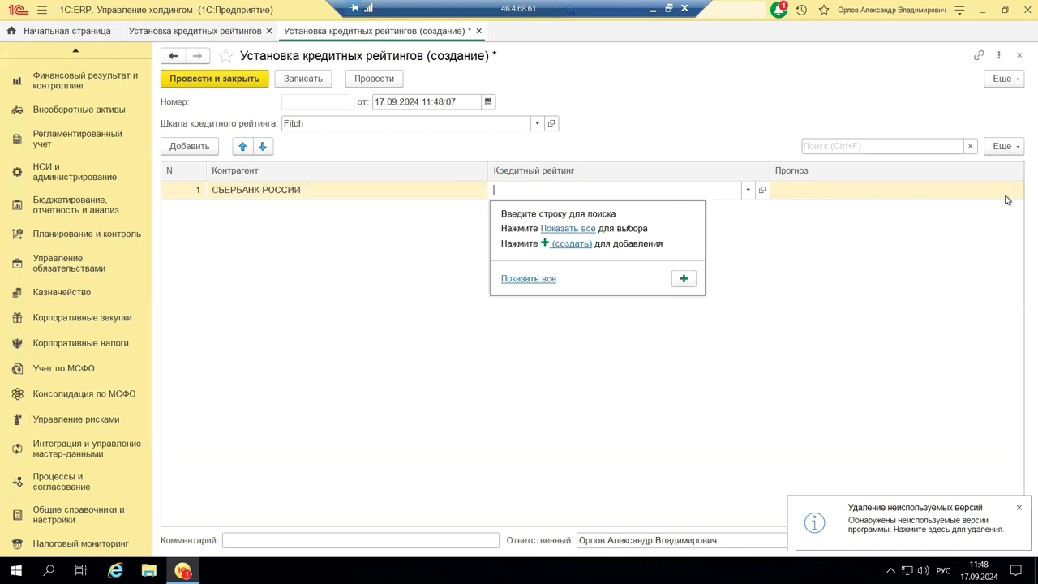
{"action": "left_click", "coordinate": [1019, 57]}
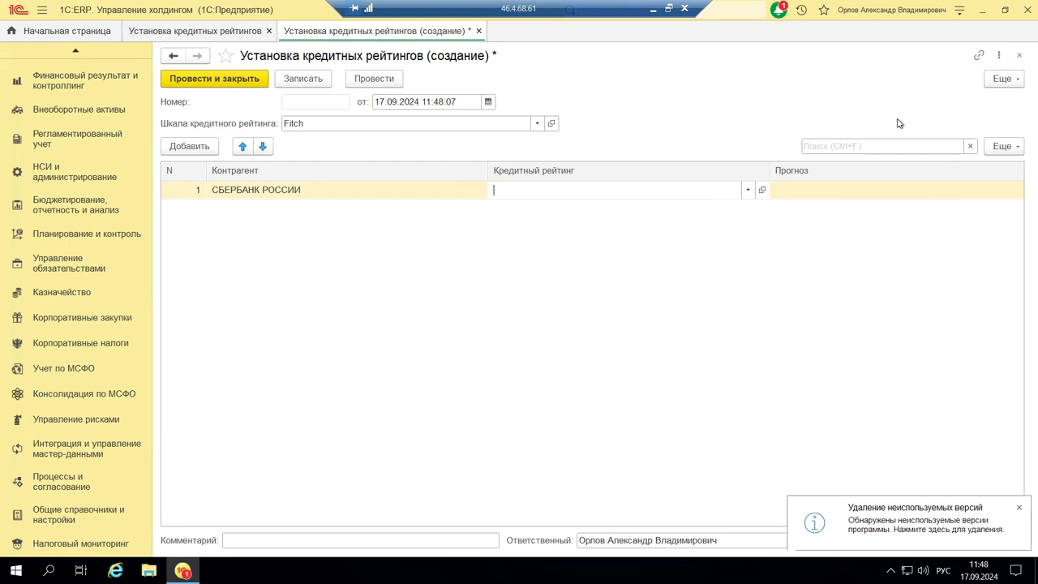
{"action": "left_click", "coordinate": [1019, 57]}
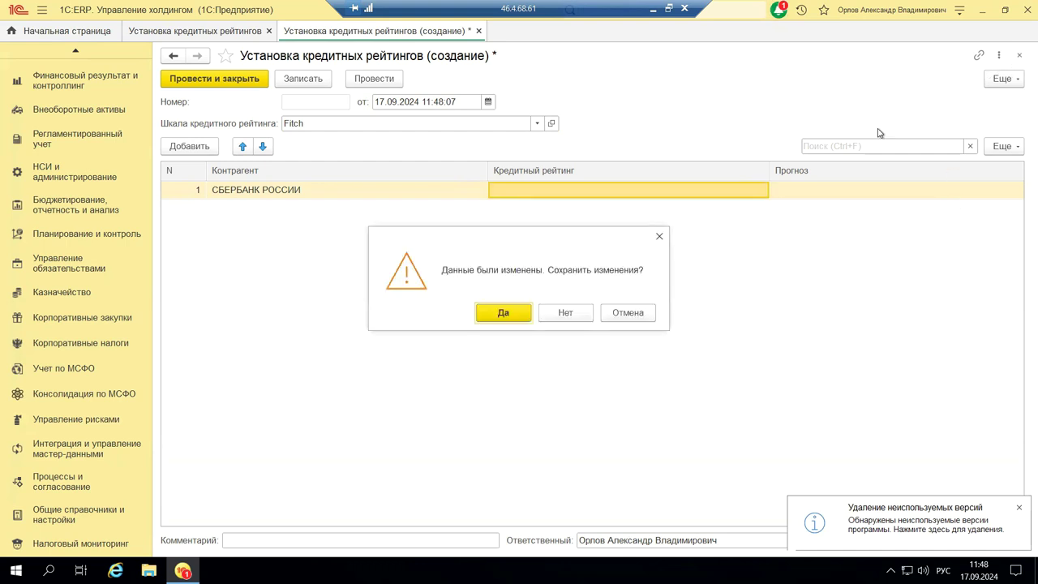
{"action": "left_click", "coordinate": [555, 316]}
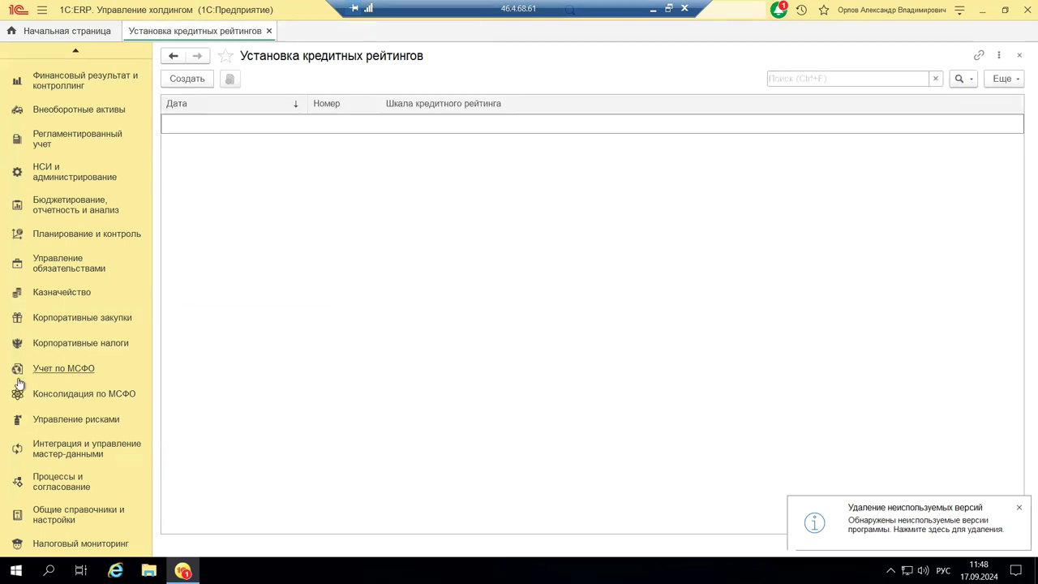
Generate the Анализ рисков report of the Управление рисками section with the period starting on 01.01.2024
{"action": "left_click", "coordinate": [91, 421]}
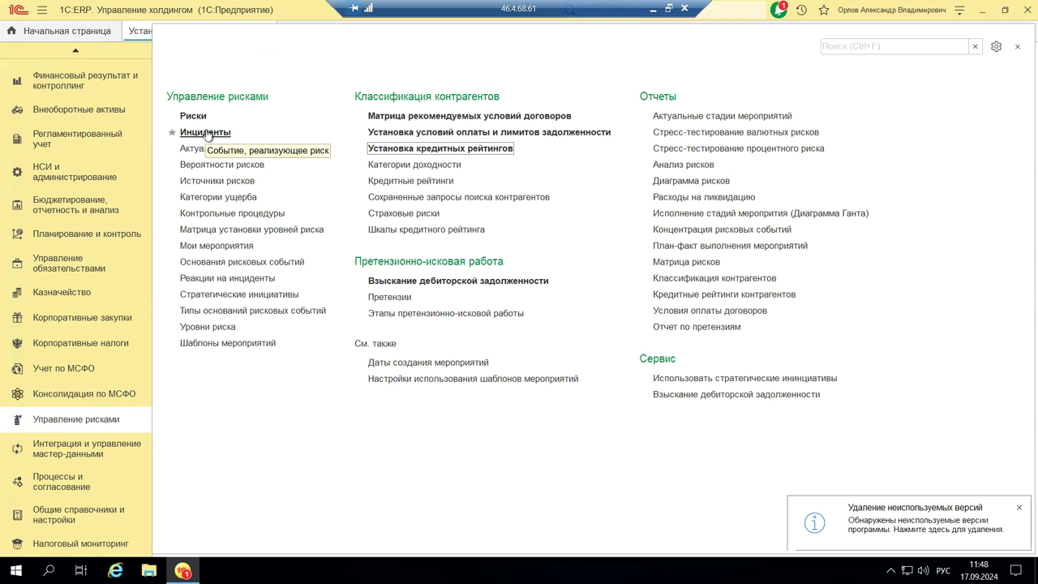
{"action": "left_click", "coordinate": [690, 169]}
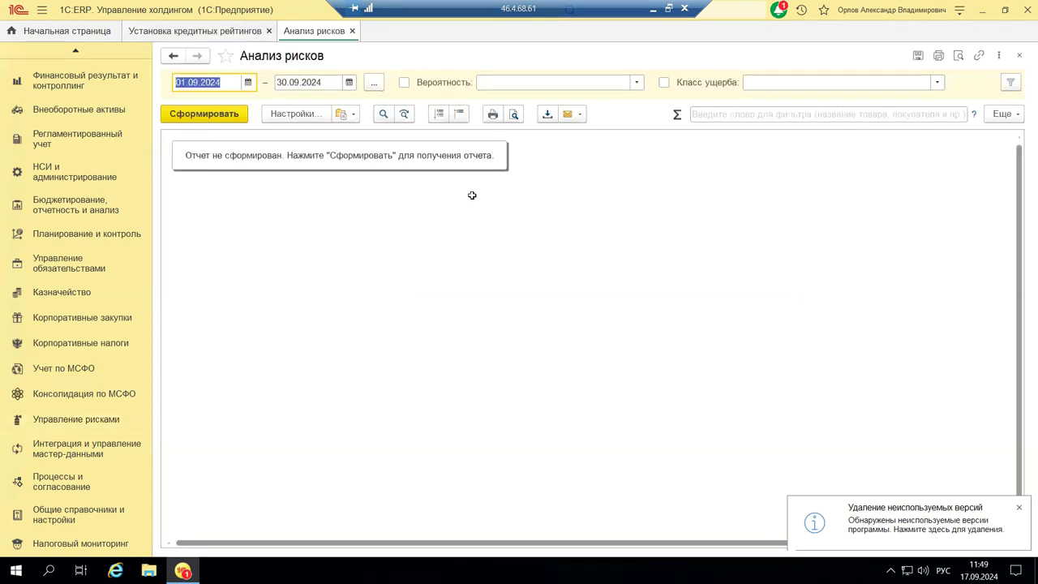
{"action": "left_click", "coordinate": [247, 84]}
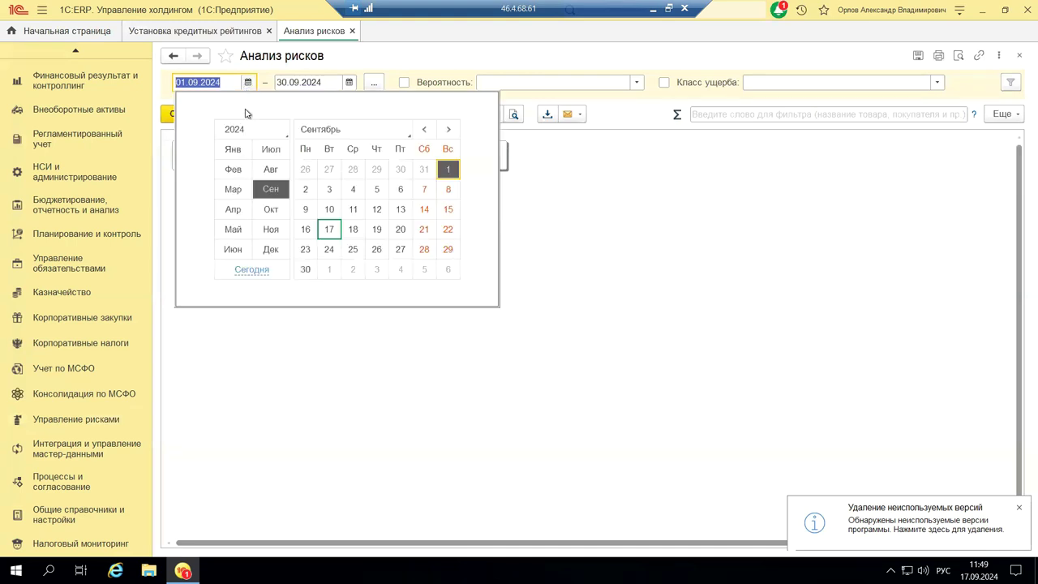
{"action": "left_click", "coordinate": [235, 151]}
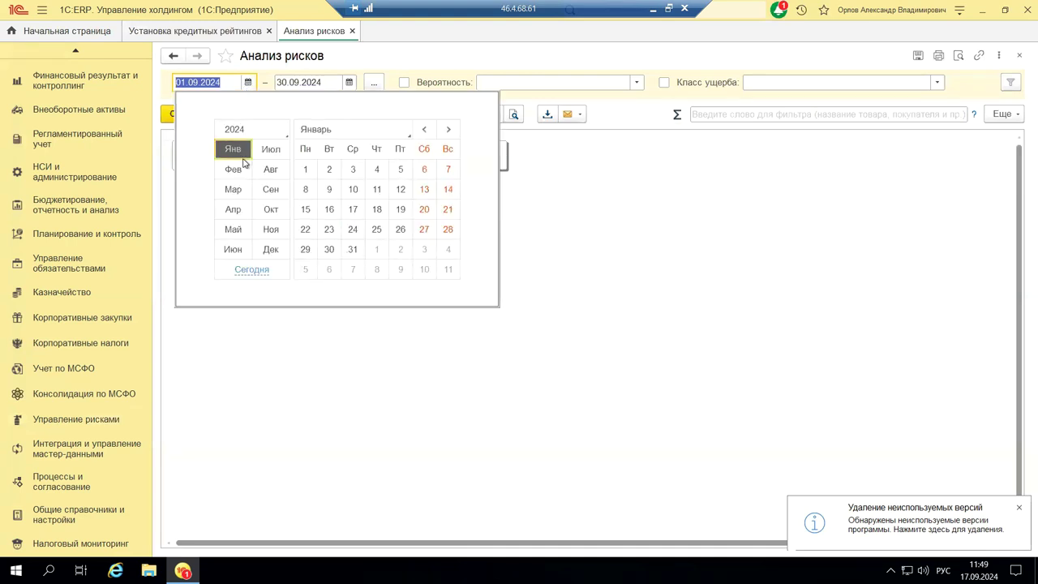
{"action": "left_click", "coordinate": [306, 169]}
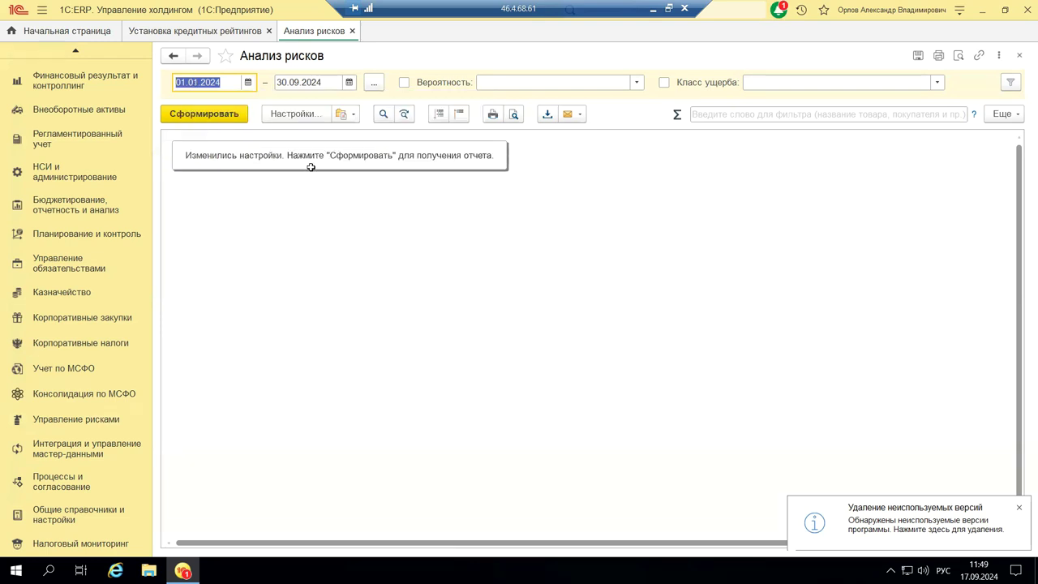
{"action": "left_click", "coordinate": [221, 115]}
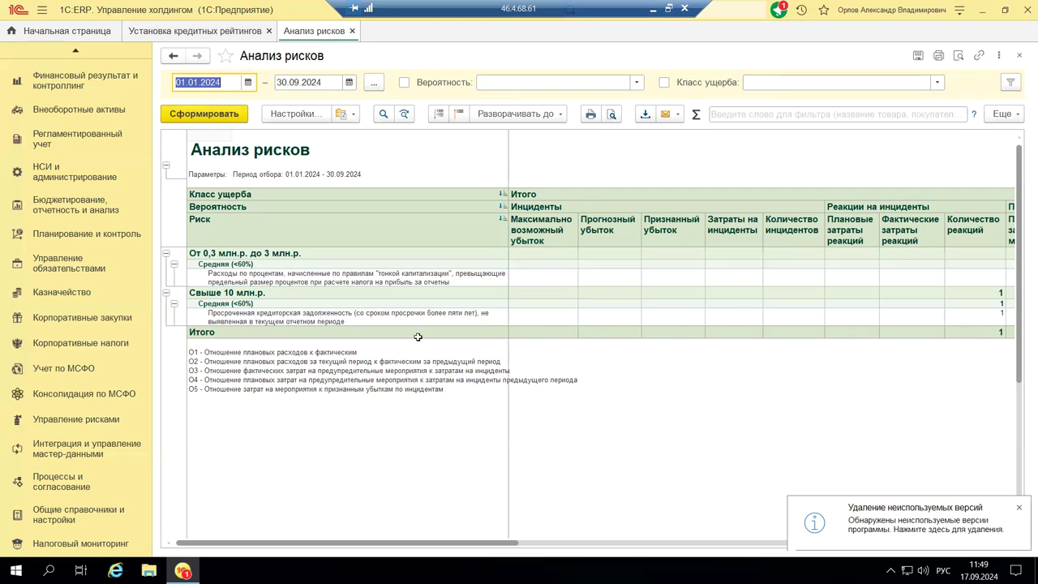
Examine the incident, reaction, preventive measure and coefficient columns of the Анализ рисков report, and close the report
{"action": "left_click_drag", "start_coordinate": [405, 546], "coordinate": [594, 551]}
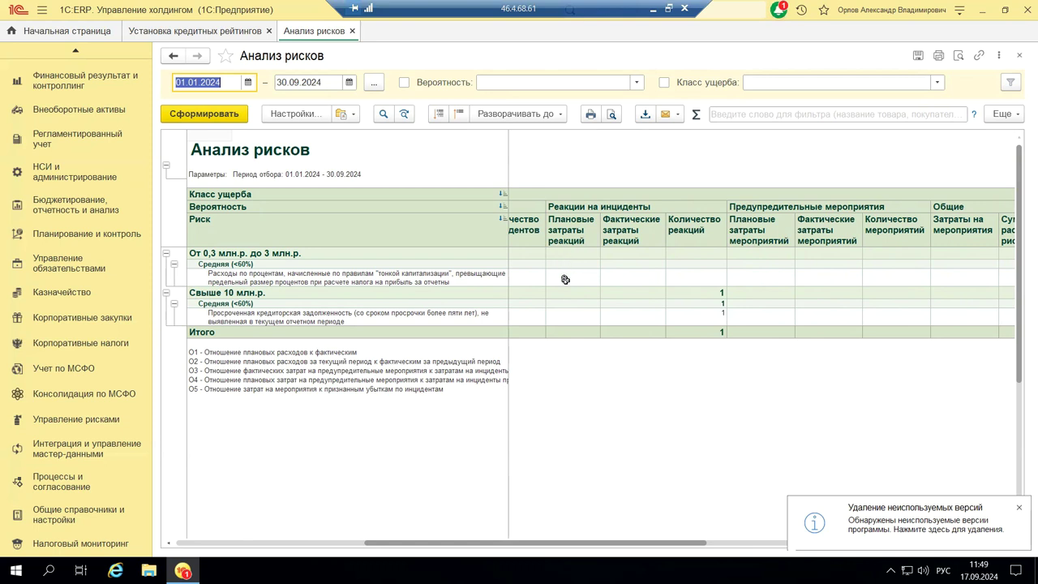
{"action": "left_click", "coordinate": [335, 278]}
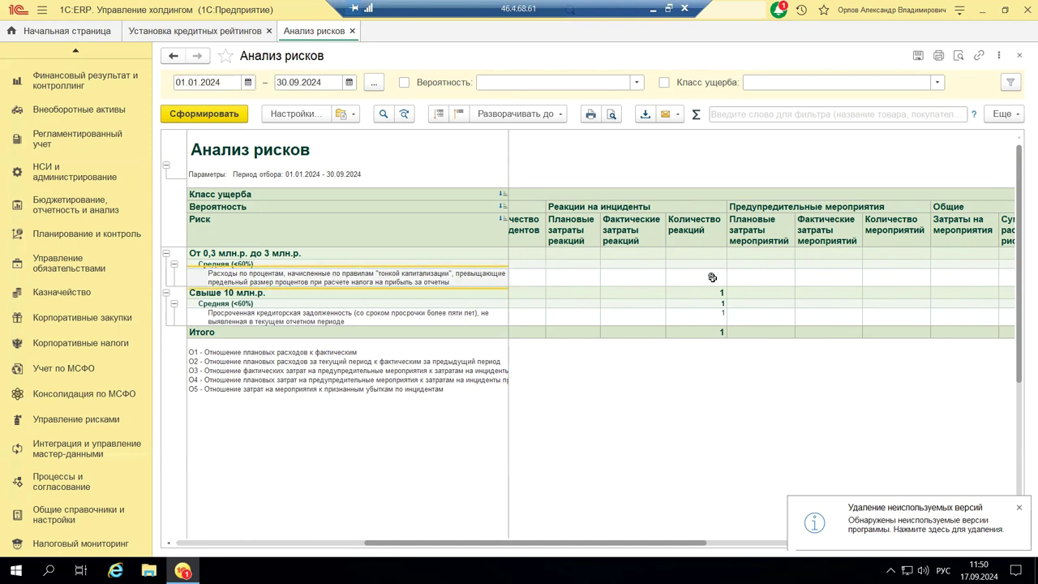
{"action": "left_click", "coordinate": [771, 281]}
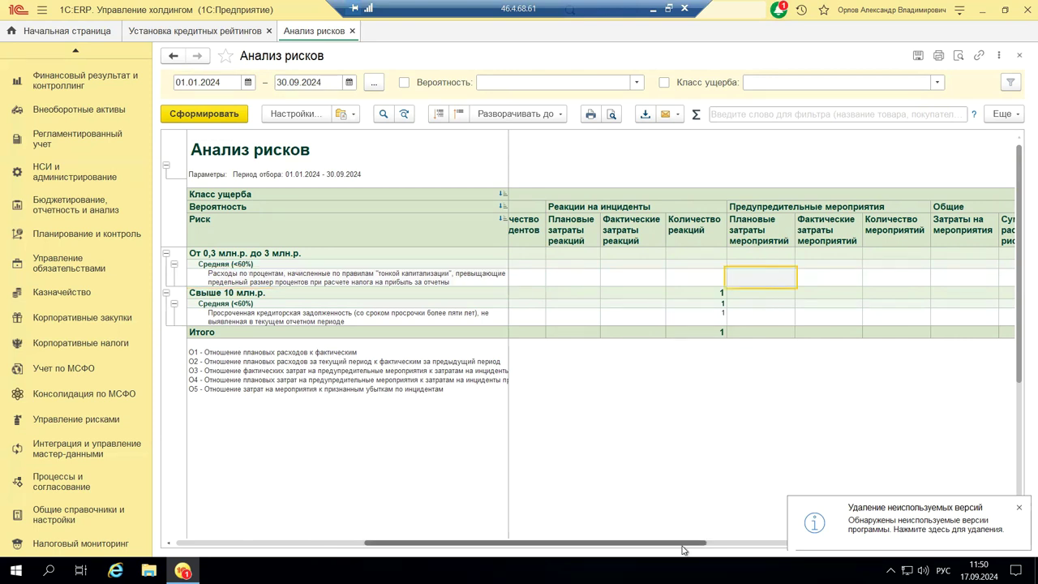
{"action": "left_click_drag", "start_coordinate": [686, 546], "coordinate": [861, 532]}
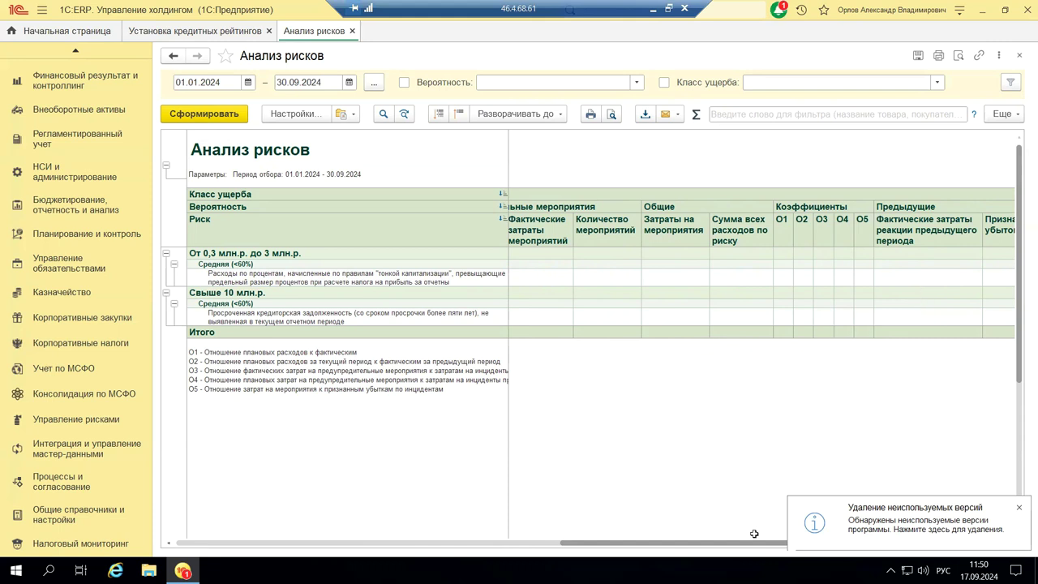
{"action": "left_click_drag", "start_coordinate": [738, 545], "coordinate": [108, 522]}
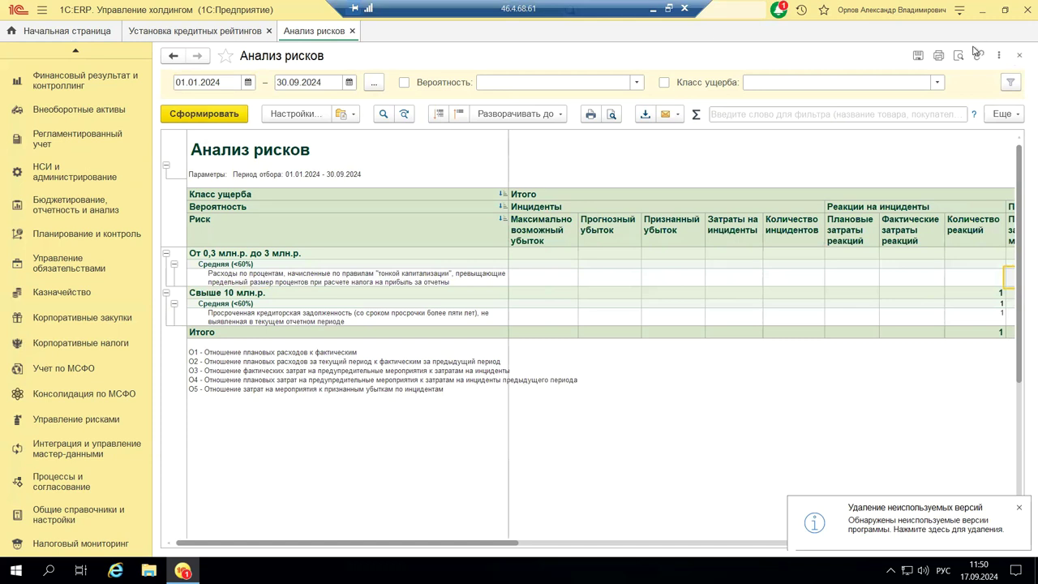
{"action": "left_click", "coordinate": [1018, 55]}
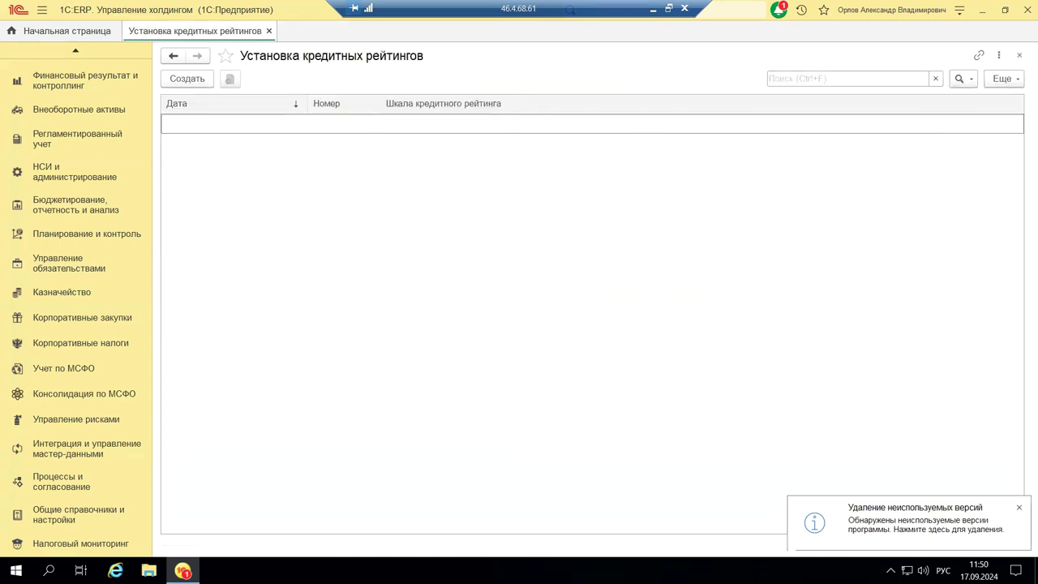
Generate and review the Расходы на ликвидацию report of the Управление рисками section, and close it together with the Установка кредитных рейтингов list
{"action": "left_click", "coordinate": [75, 421]}
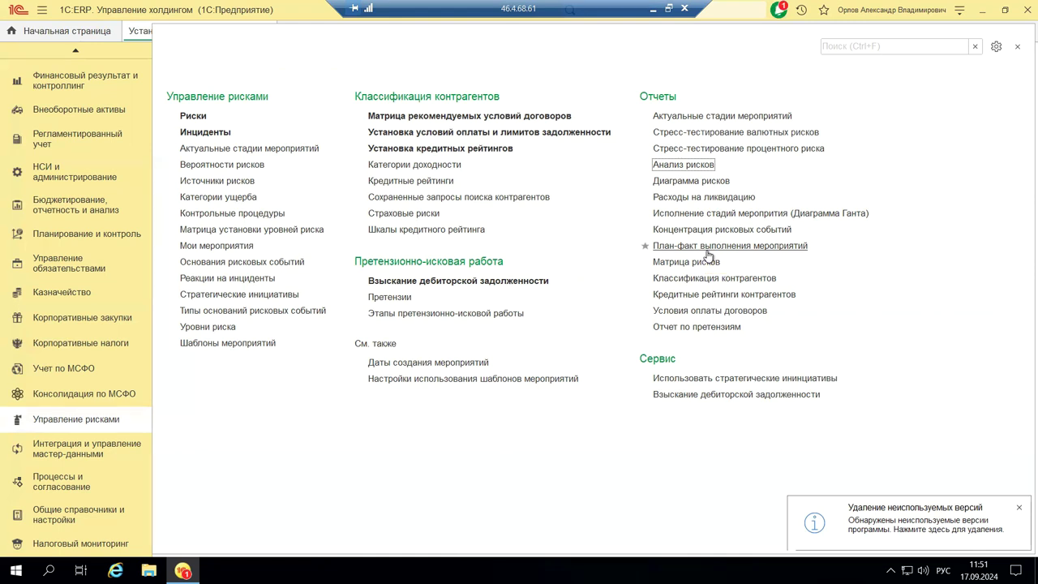
{"action": "left_click", "coordinate": [712, 200]}
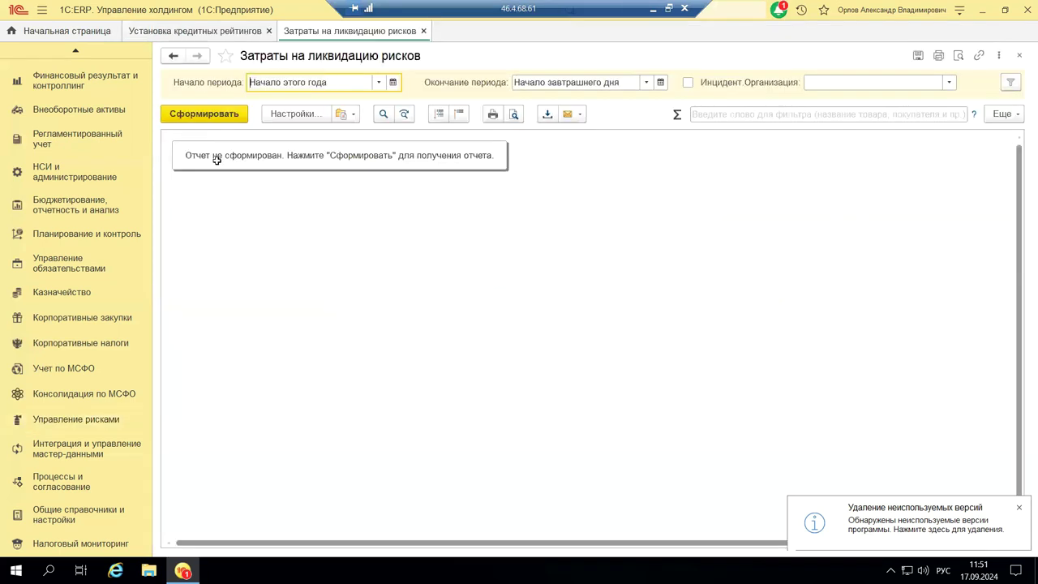
{"action": "left_click", "coordinate": [202, 116]}
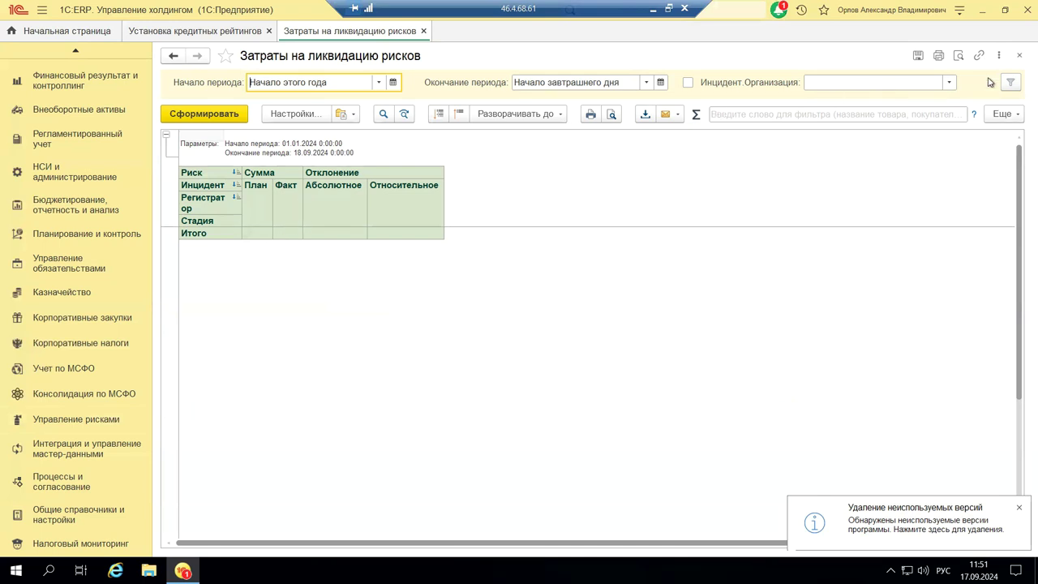
{"action": "left_click", "coordinate": [1019, 58]}
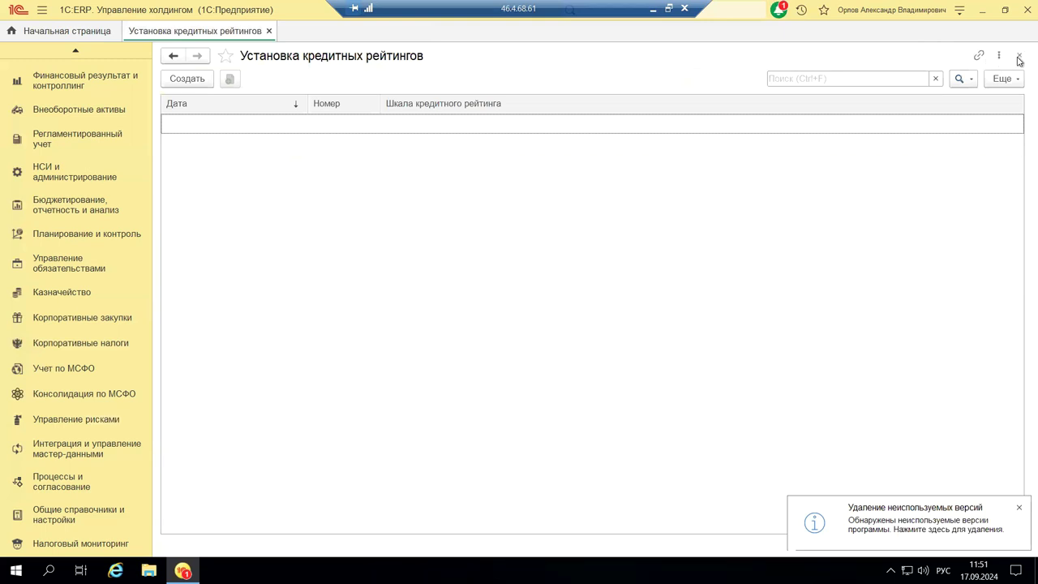
{"action": "key", "text": "Escape"}
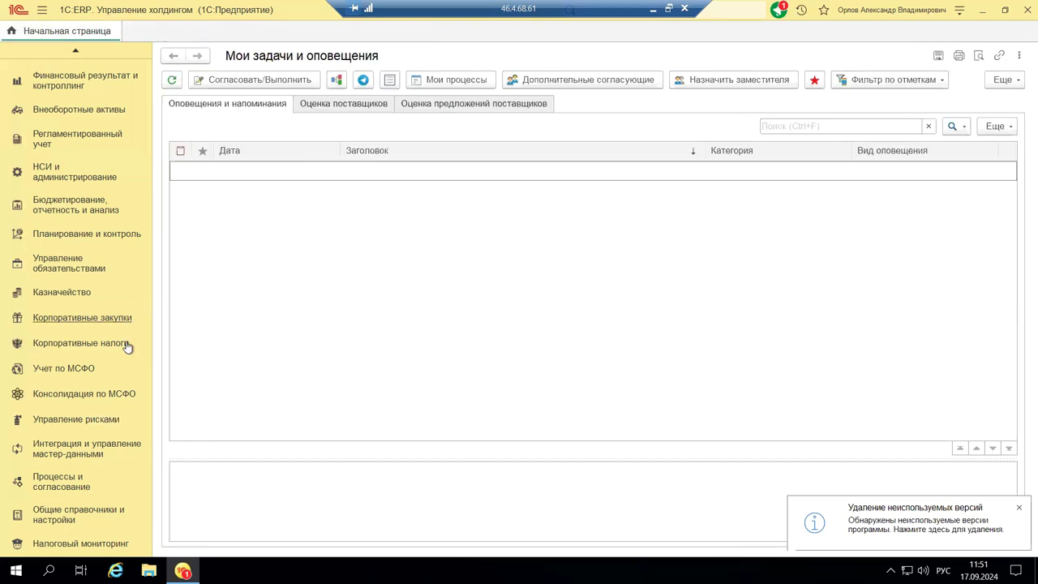
Open the outgoing claim about Некачественная поставка from the Претензии list, and review its Основное, Аналитика бюджетирования and Изменения версий претензий pages
{"action": "left_click", "coordinate": [75, 422]}
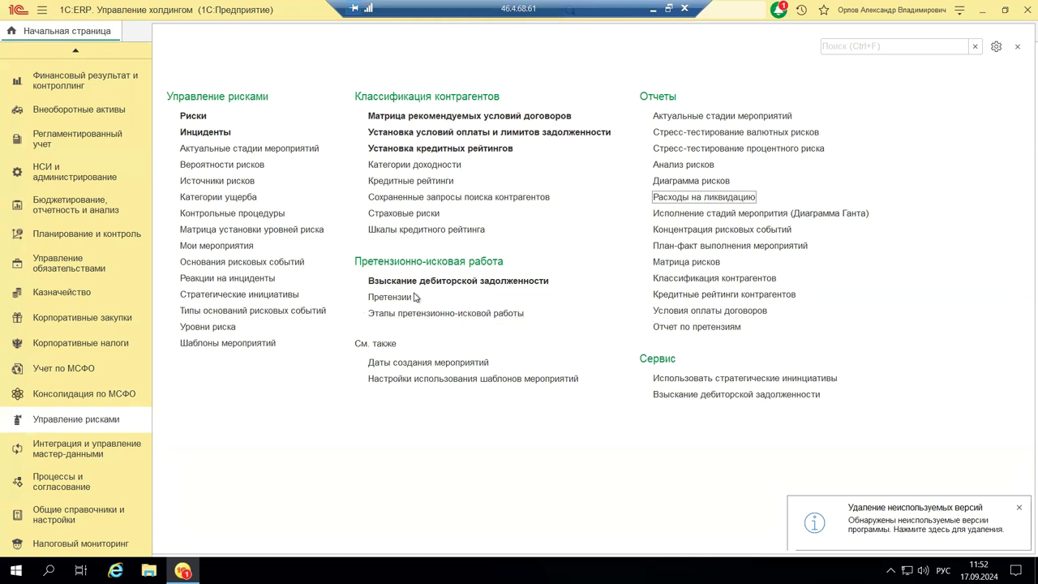
{"action": "left_click", "coordinate": [374, 301]}
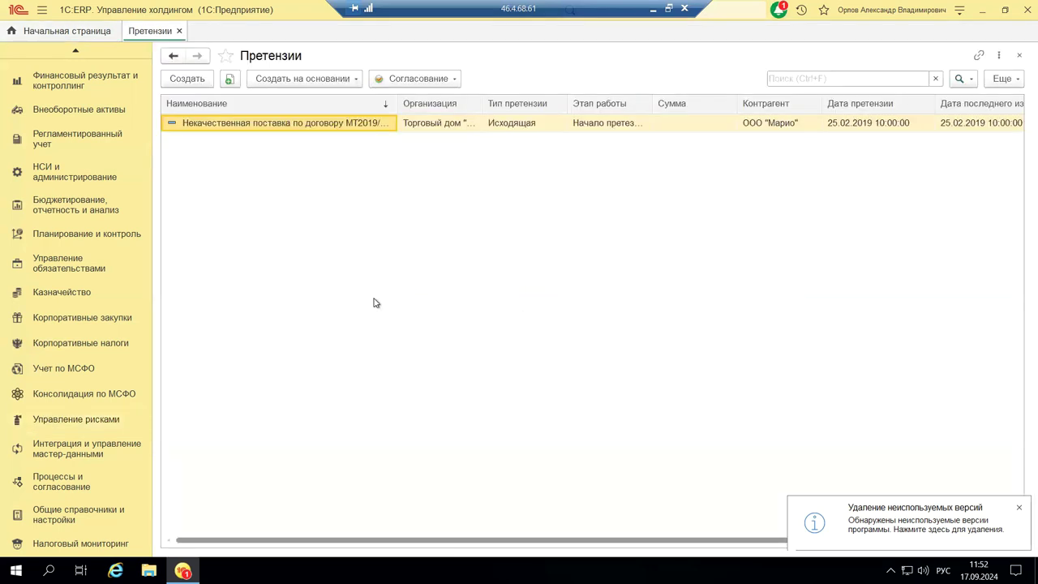
{"action": "double_click", "coordinate": [215, 126]}
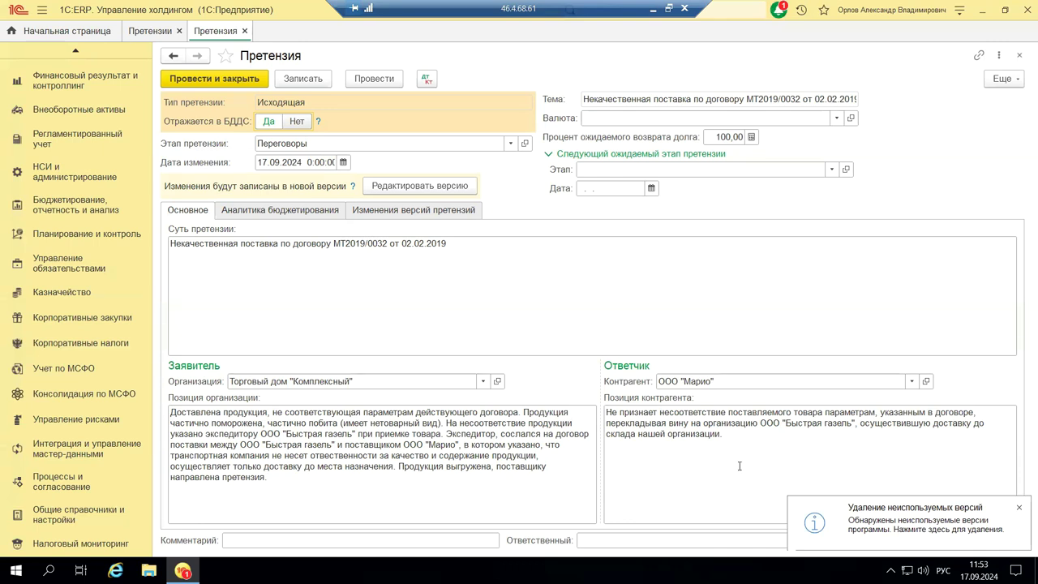
{"action": "left_click", "coordinate": [249, 211]}
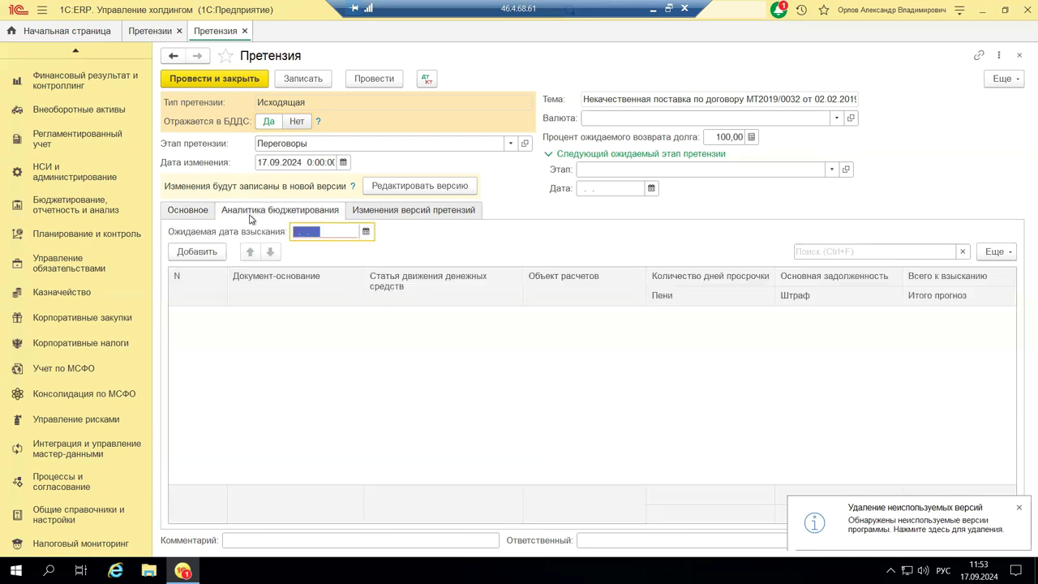
{"action": "left_click", "coordinate": [352, 211]}
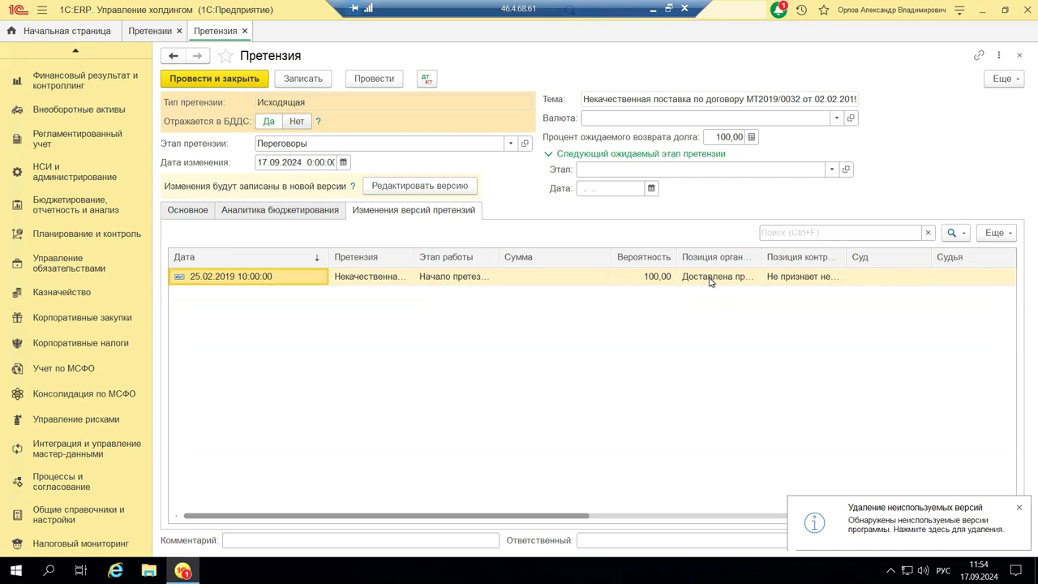
Review the stages in the Суд, Факторинг and Досудебные groups available as the claim's next expected Этап
{"action": "left_click", "coordinate": [833, 172]}
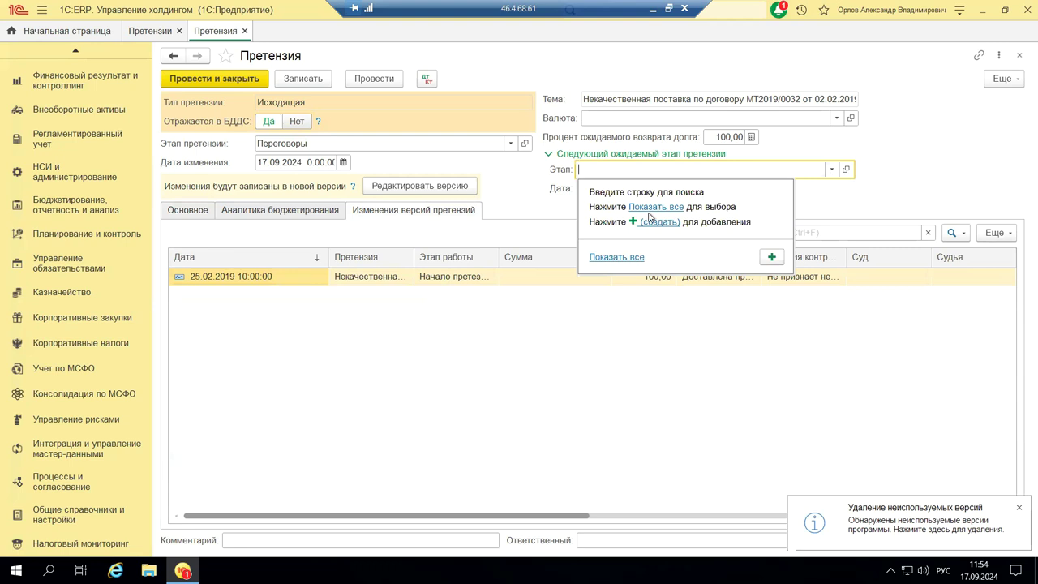
{"action": "left_click", "coordinate": [651, 208]}
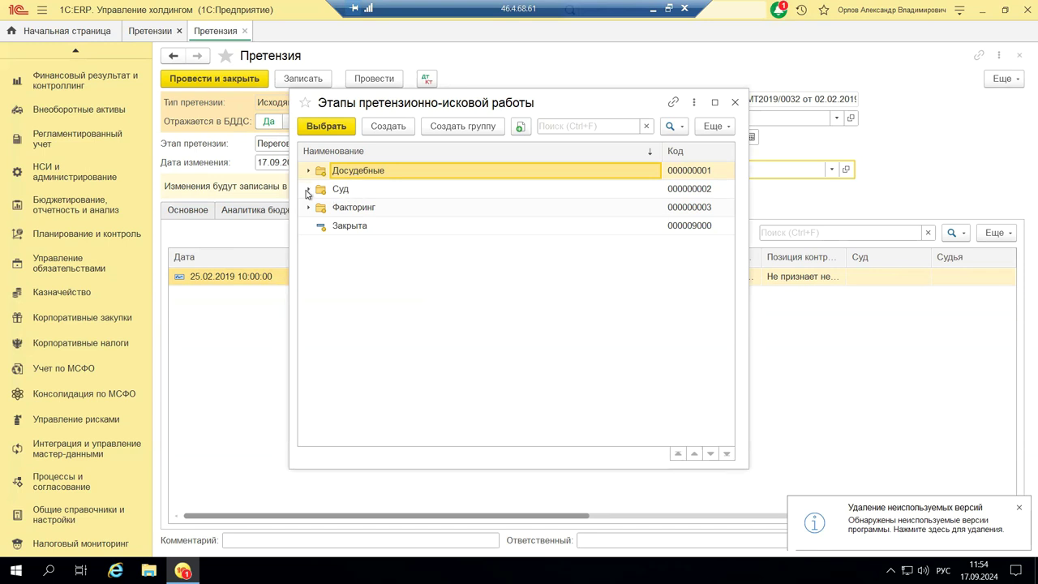
{"action": "left_click", "coordinate": [309, 191]}
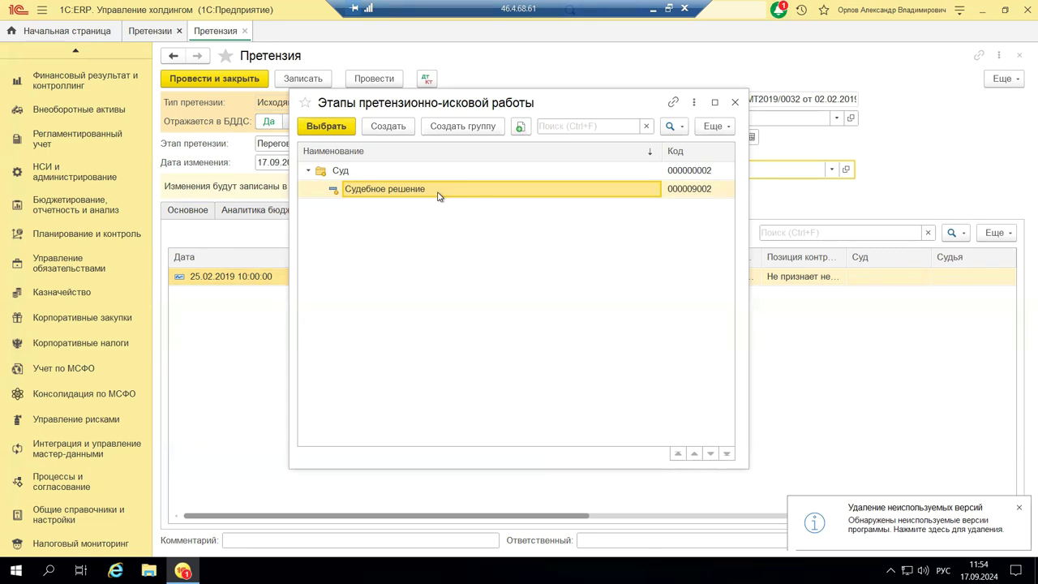
{"action": "left_click", "coordinate": [309, 173]}
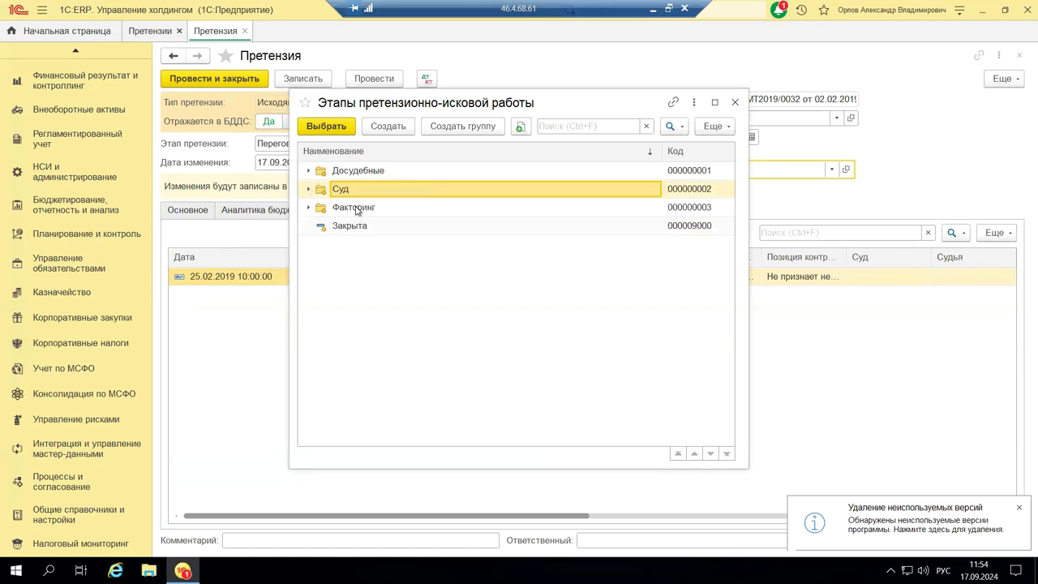
{"action": "left_click", "coordinate": [309, 209]}
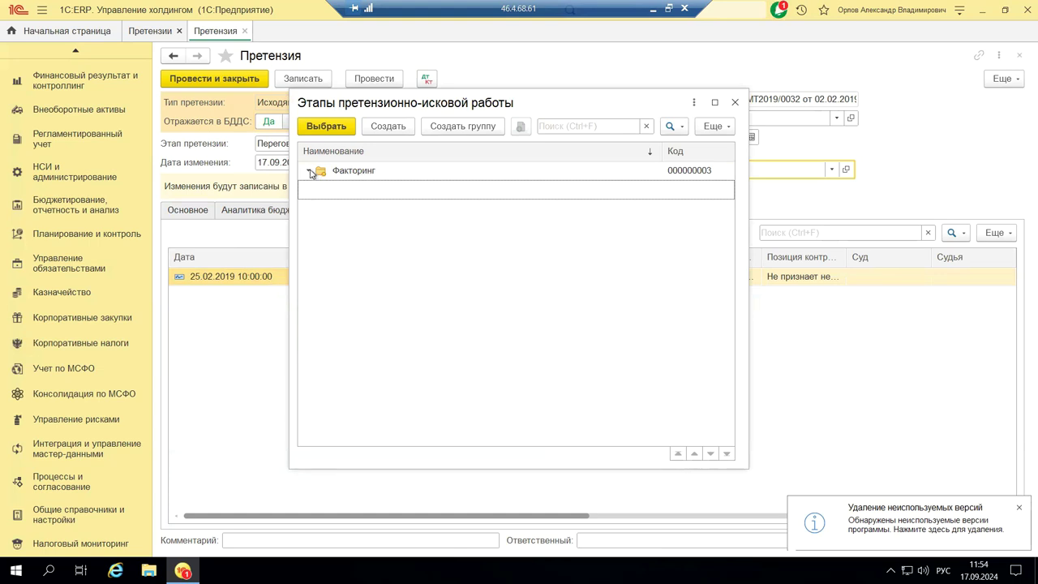
{"action": "left_click", "coordinate": [310, 172]}
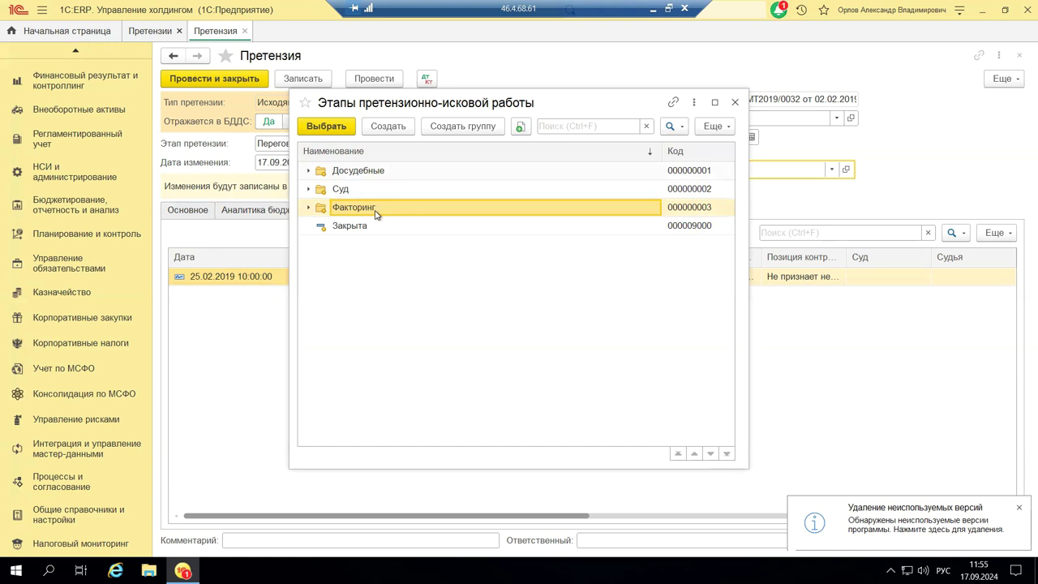
{"action": "left_click", "coordinate": [309, 172]}
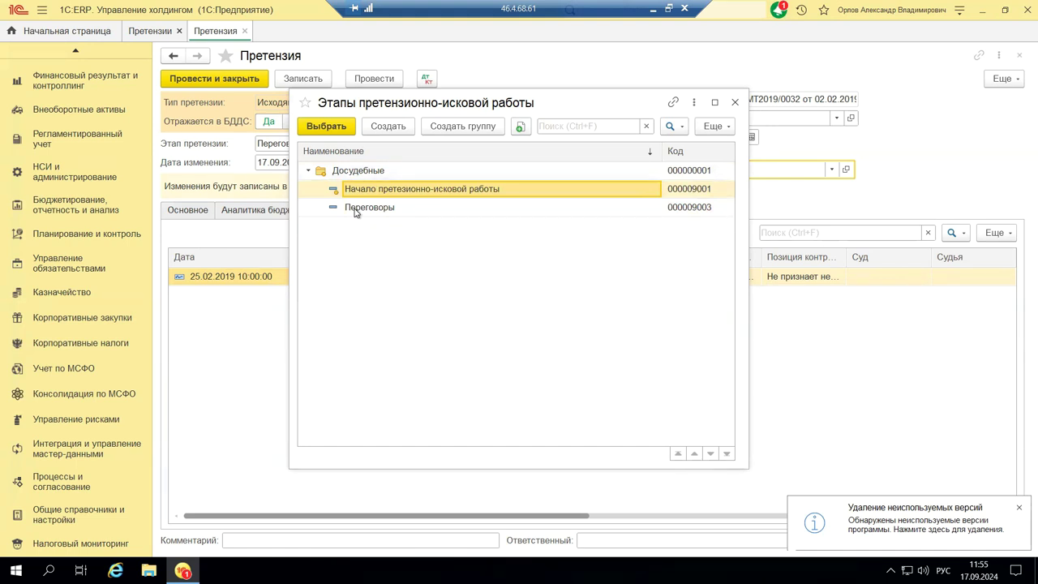
{"action": "left_click", "coordinate": [310, 171]}
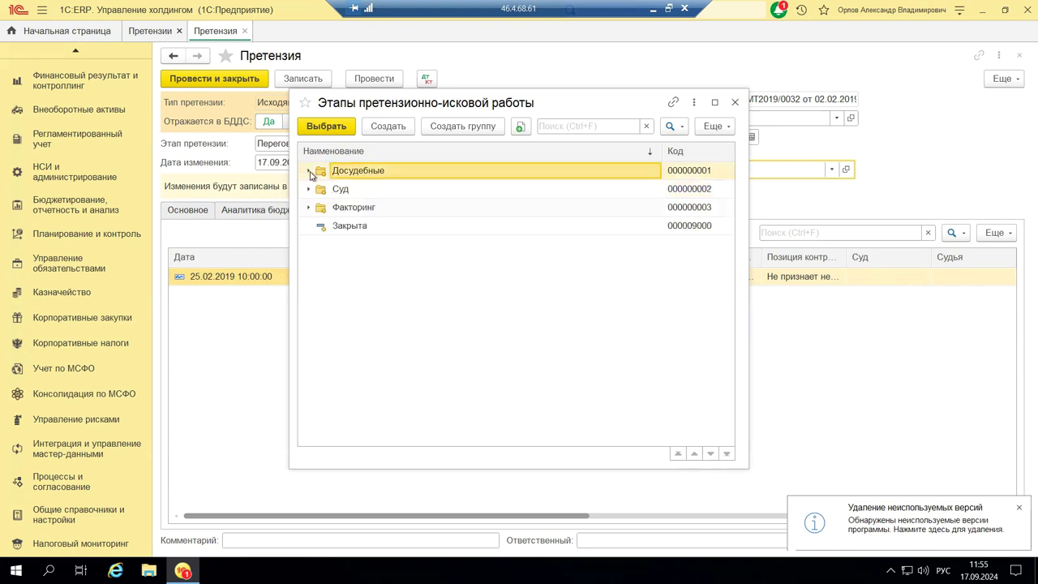
Point out the Закрыта stage in Этапы претензионно-исковой работы, and close the stage list and the claim without choosing a stage
{"action": "left_click", "coordinate": [354, 229]}
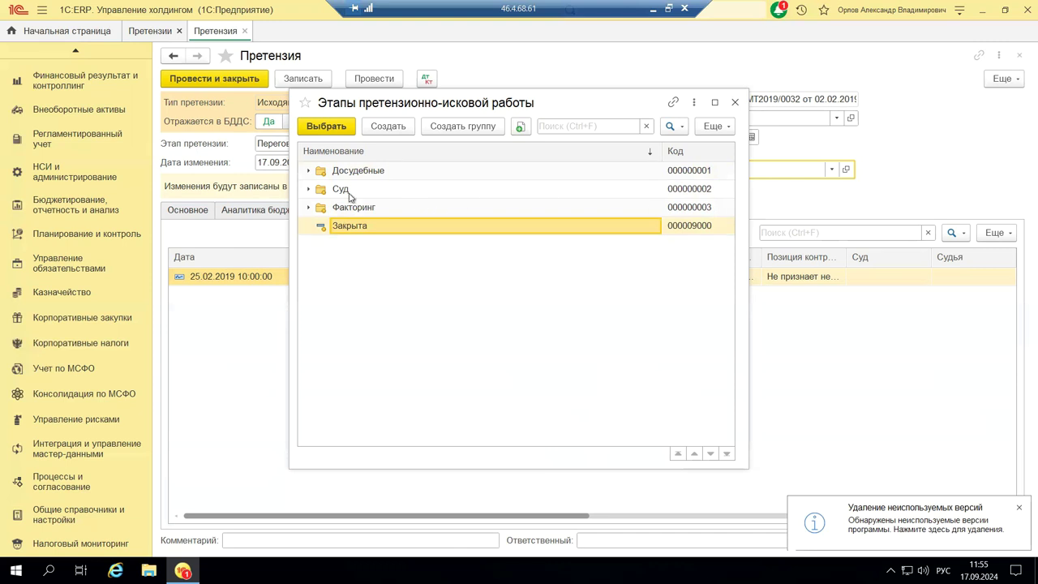
{"action": "left_click", "coordinate": [736, 103]}
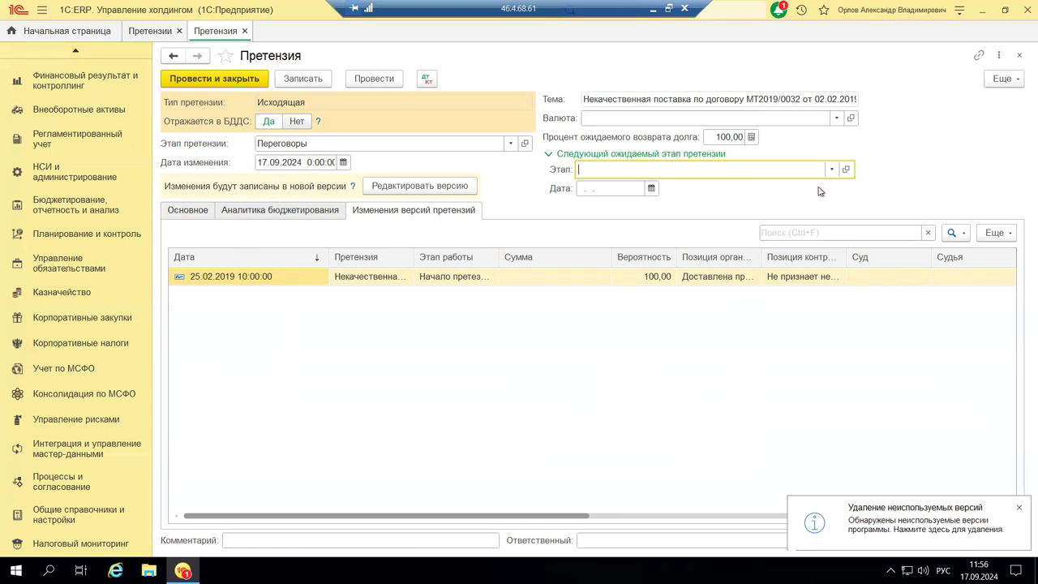
{"action": "left_click", "coordinate": [1020, 58]}
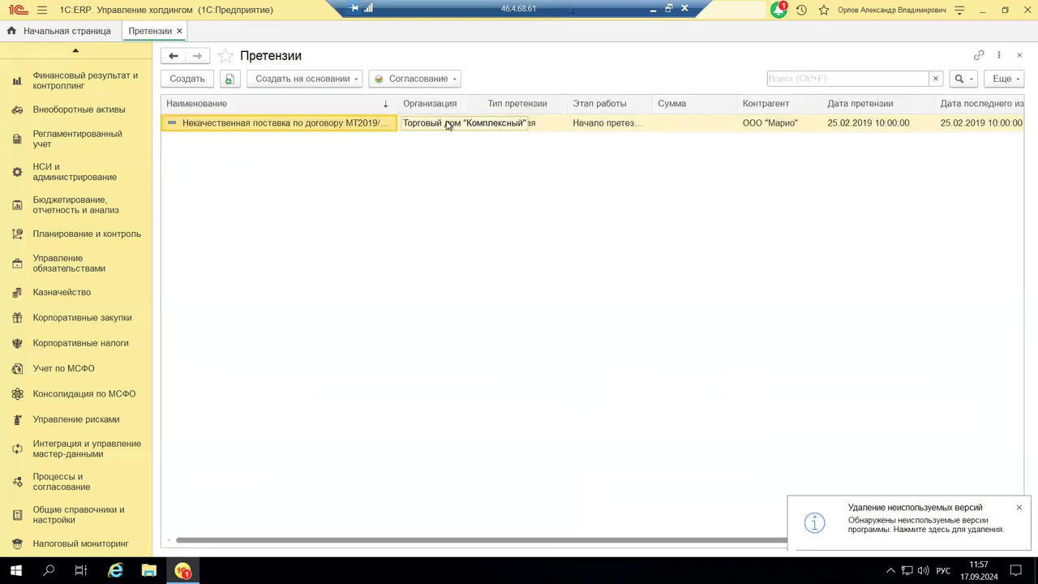
Review the Создать на основании and Согласование options available for the claim in the Претензии list, and close the list
{"action": "left_click", "coordinate": [355, 79]}
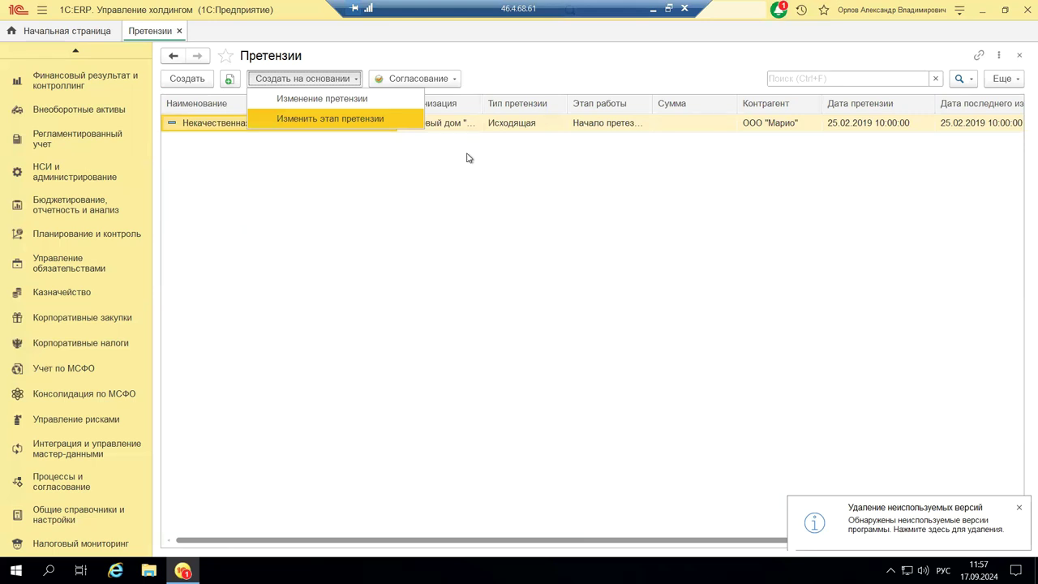
{"action": "left_click", "coordinate": [448, 81]}
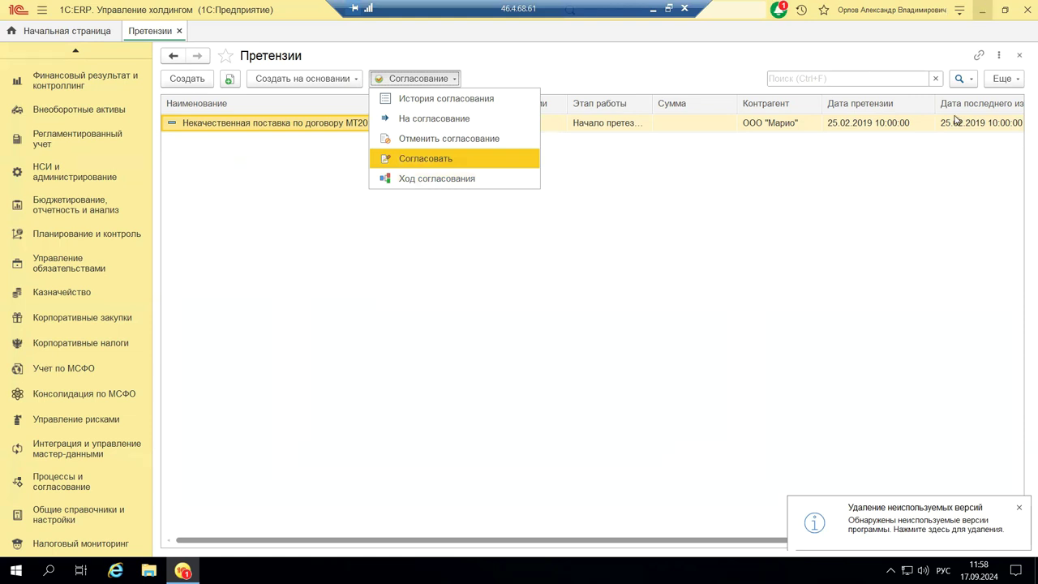
{"action": "left_click", "coordinate": [1020, 54]}
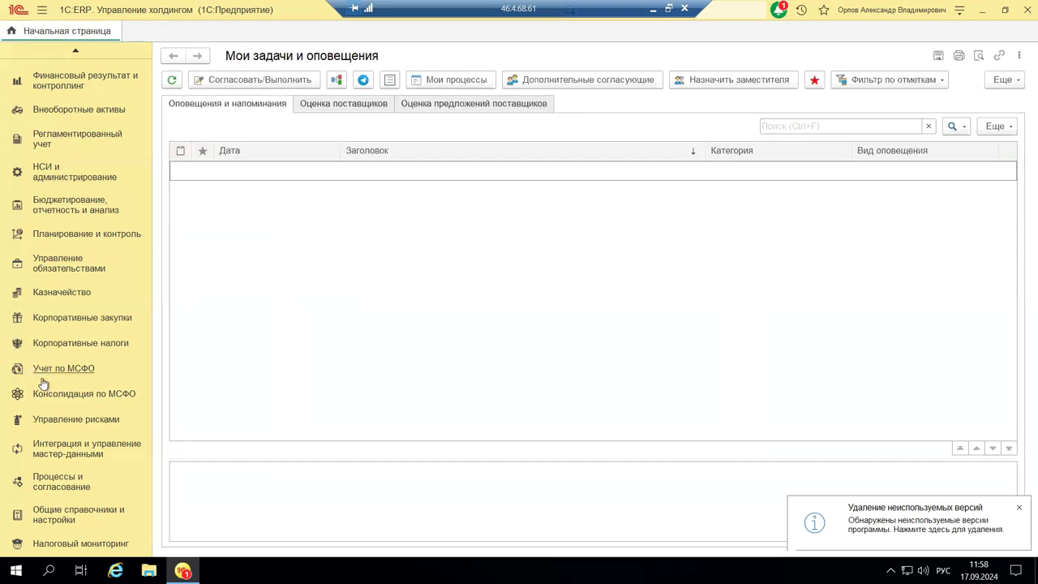
Generate and review the Отчет по претензиям report of the Управление рисками section, and close it
{"action": "left_click", "coordinate": [64, 420]}
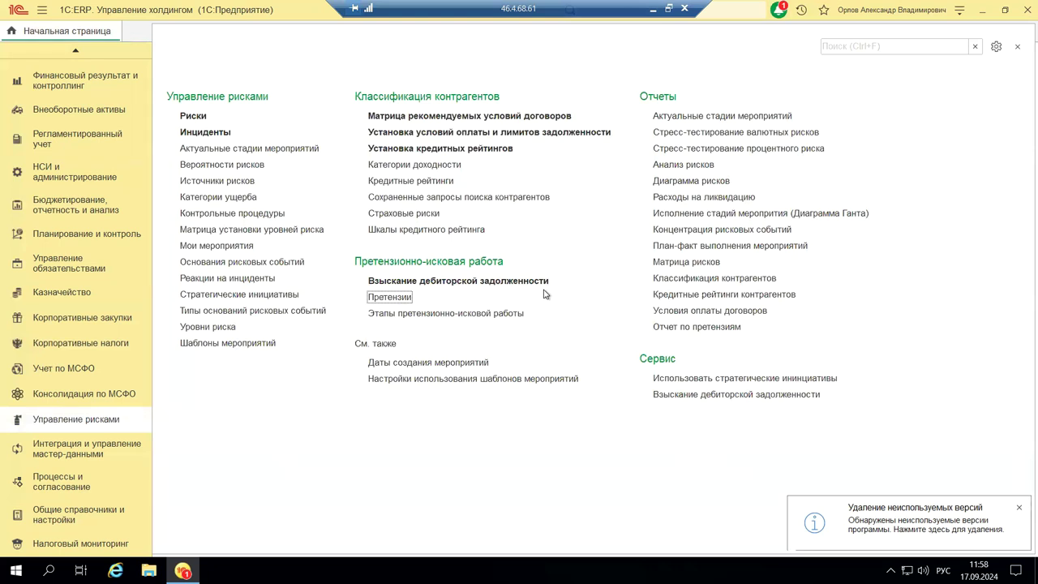
{"action": "left_click", "coordinate": [711, 331]}
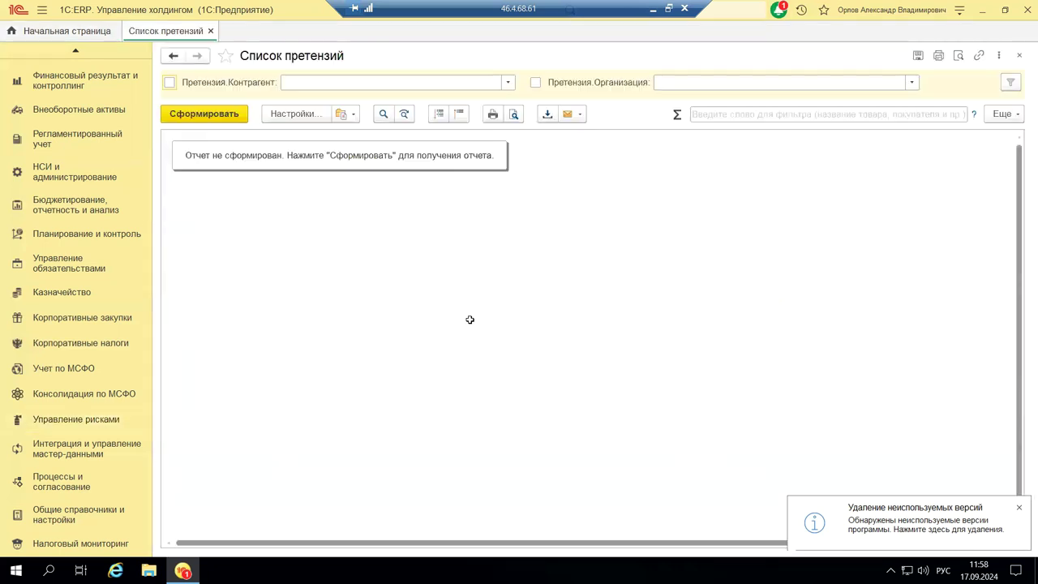
{"action": "left_click", "coordinate": [177, 114]}
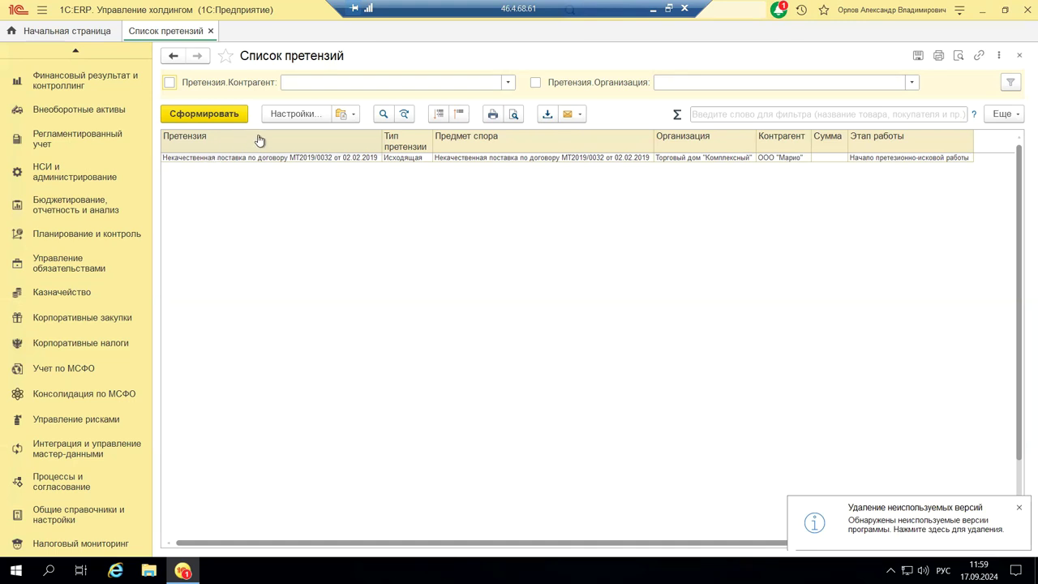
{"action": "left_click", "coordinate": [1021, 57]}
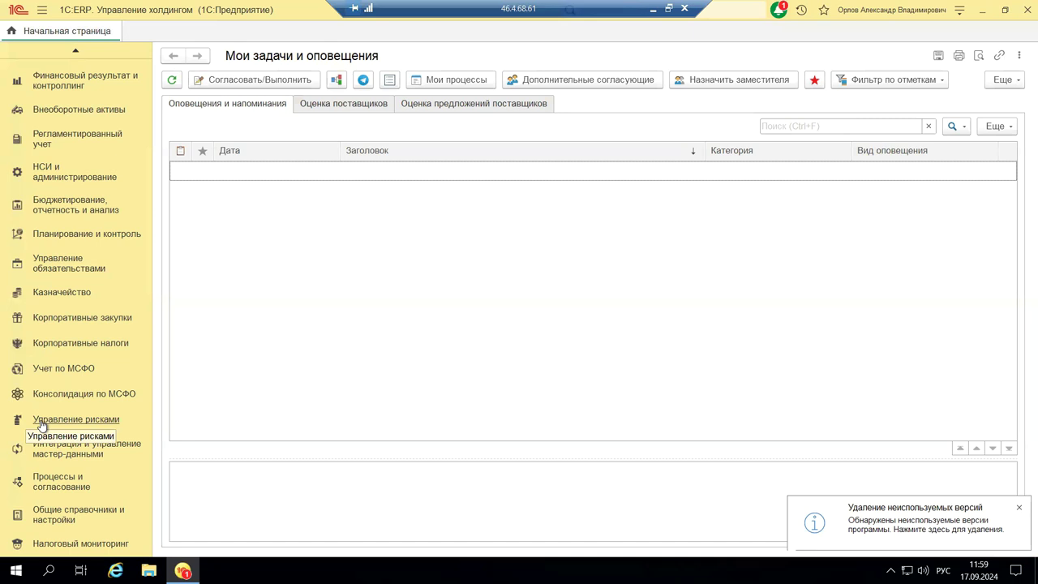
Leave the remote desktop for the PowerPoint presentation 1С-ERP.УХ-2024-Управление рисками.pptx, and show its title slide
{"action": "left_click", "coordinate": [653, 9]}
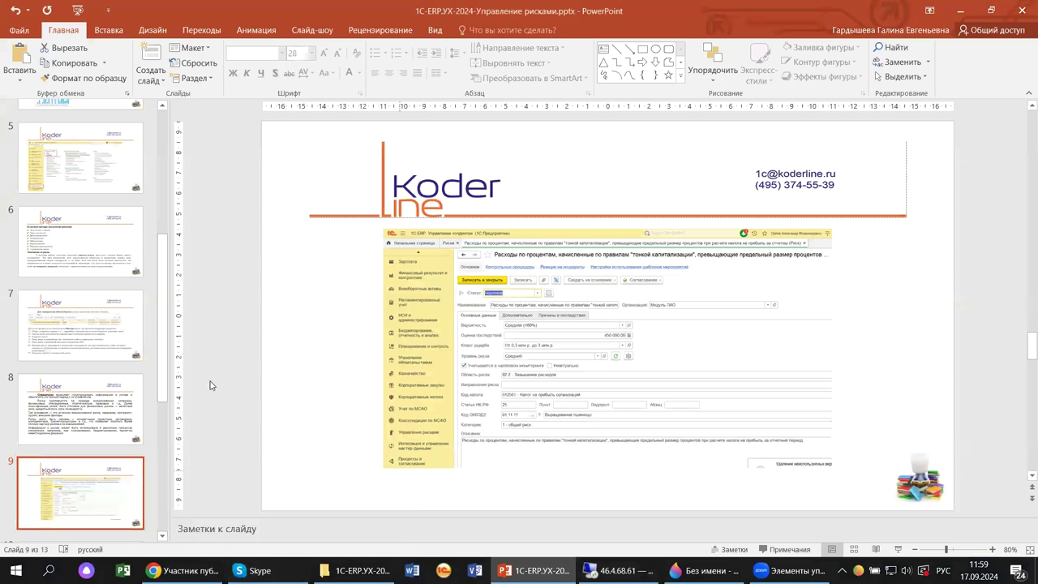
{"action": "scroll", "coordinate": [83, 345], "scroll_direction": "up", "scroll_amount": 5}
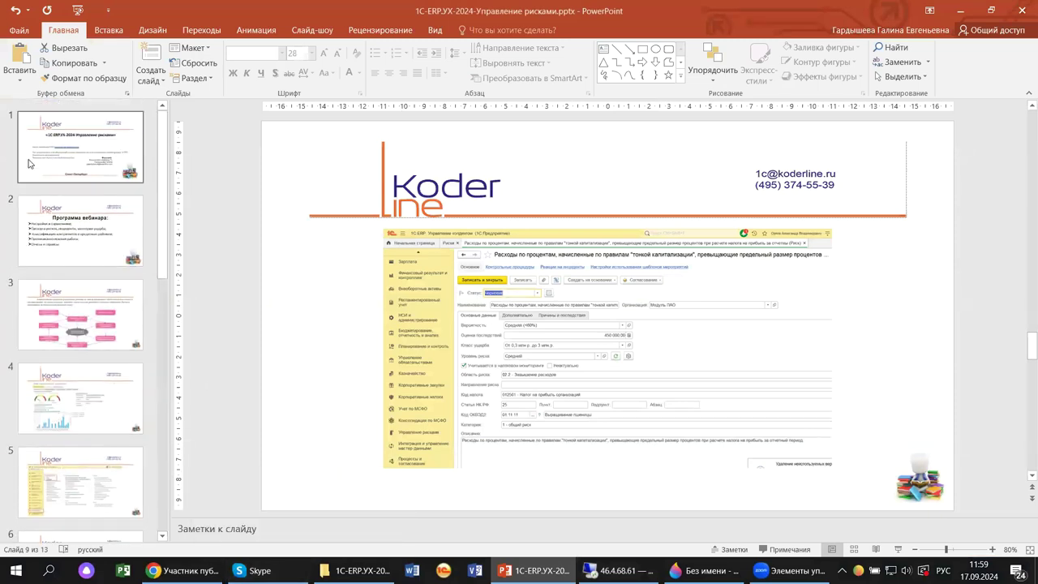
{"action": "left_click", "coordinate": [57, 158]}
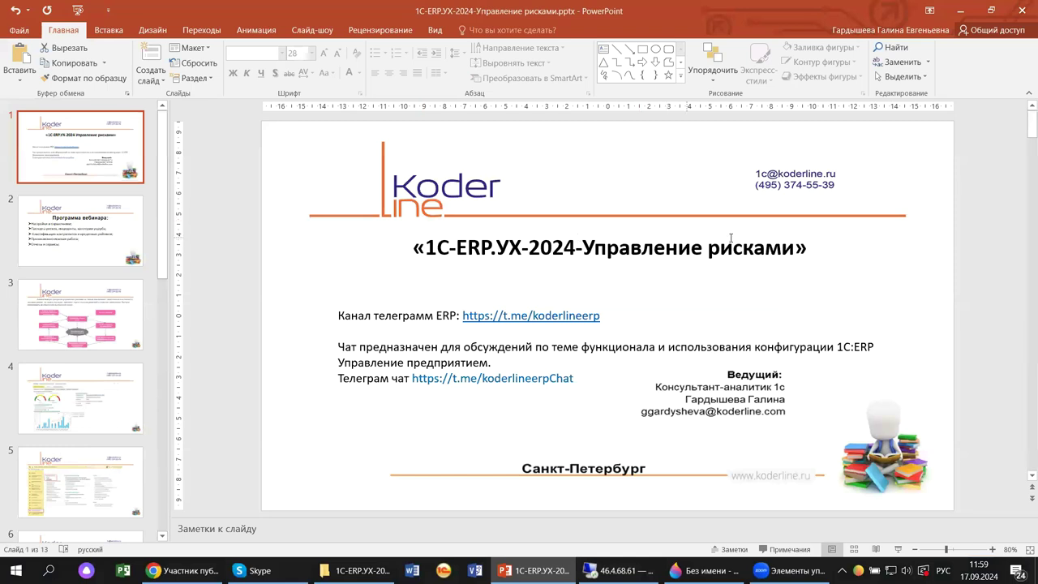